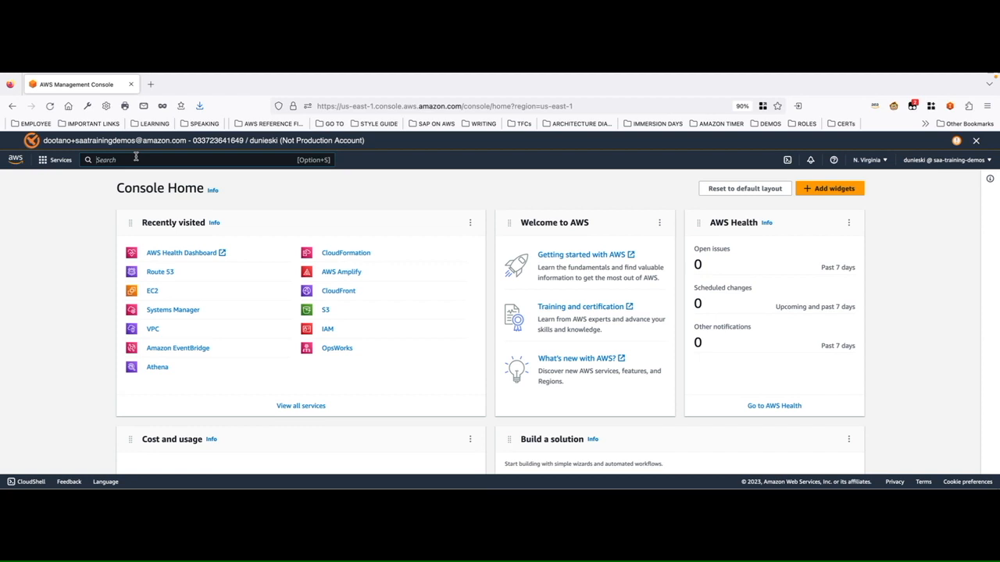
Search the console for IAM and open the Identity and Access Management service.
click(136, 157)
text(IAM)
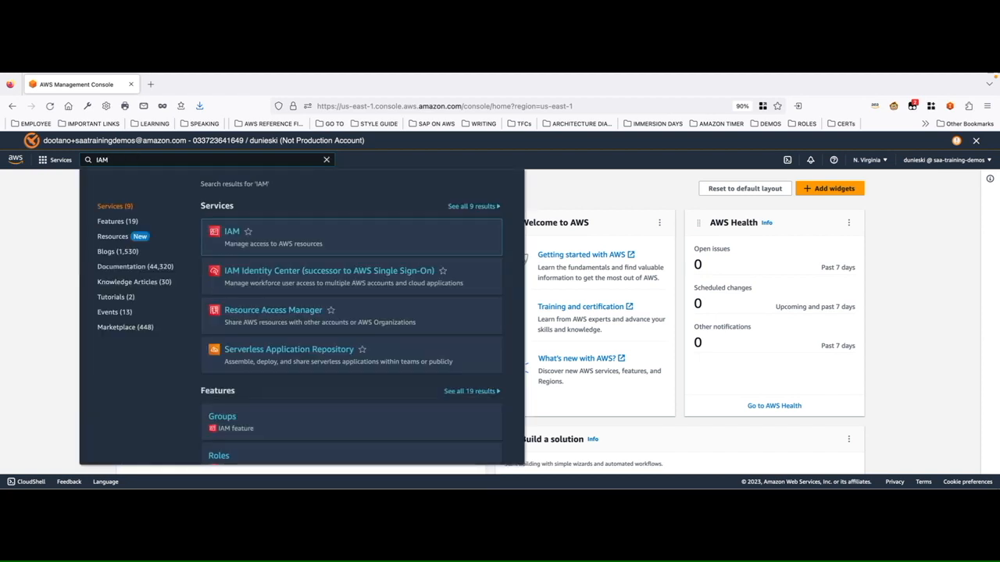
scroll(48, 221, down, 1)
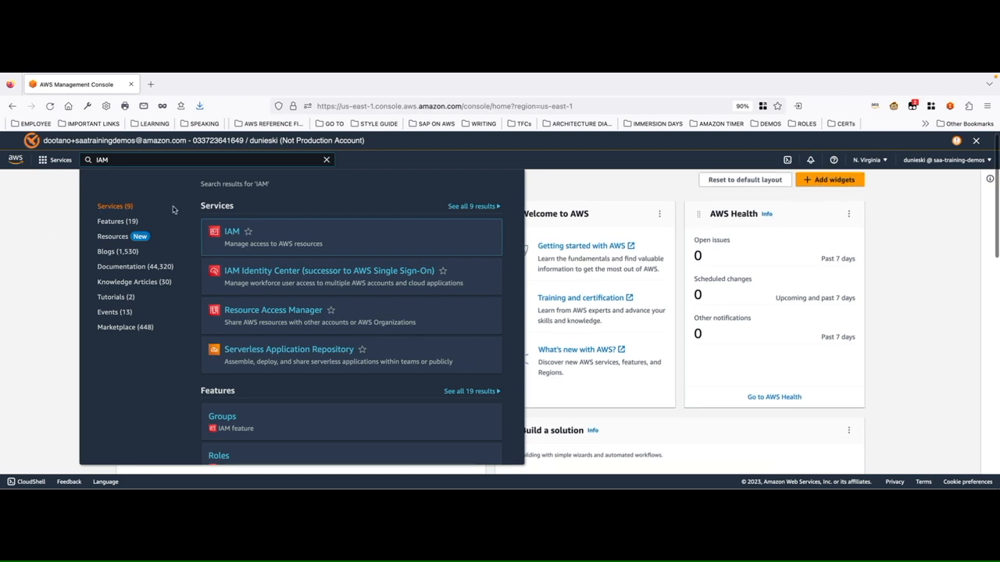
mouse_move(226, 233)
click(228, 233)
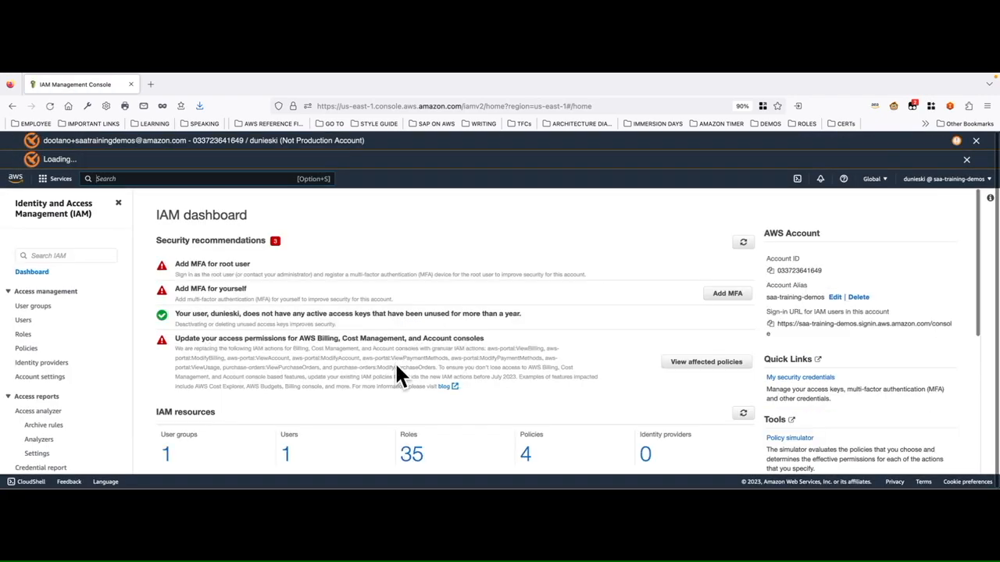
Review the IAM dashboard's sign-in URL for IAM users, root user MFA recommendation, IAM resources and feature updates.
scroll(459, 338, down, 2)
scroll(459, 338, up, 2)
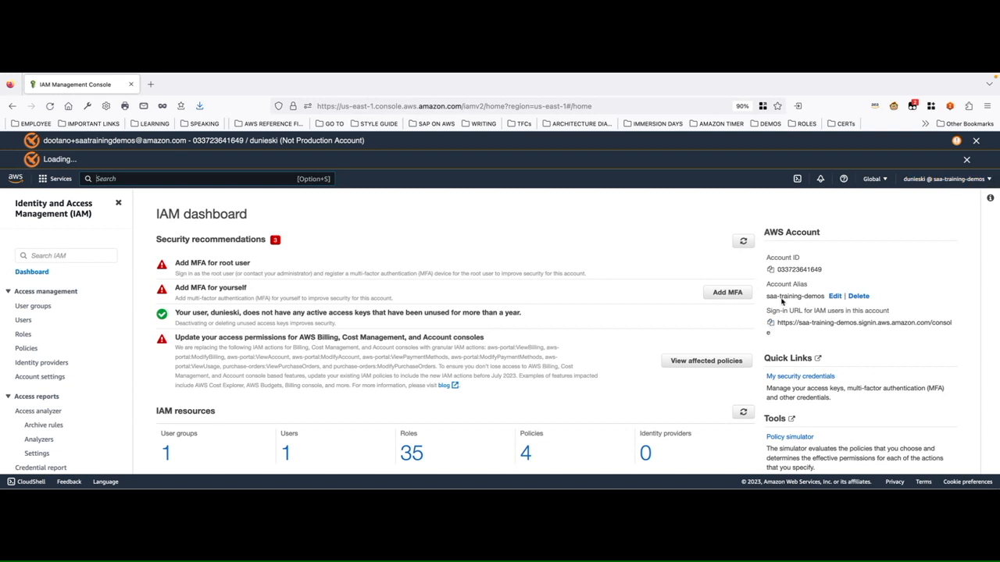
drag(768, 310, 894, 312)
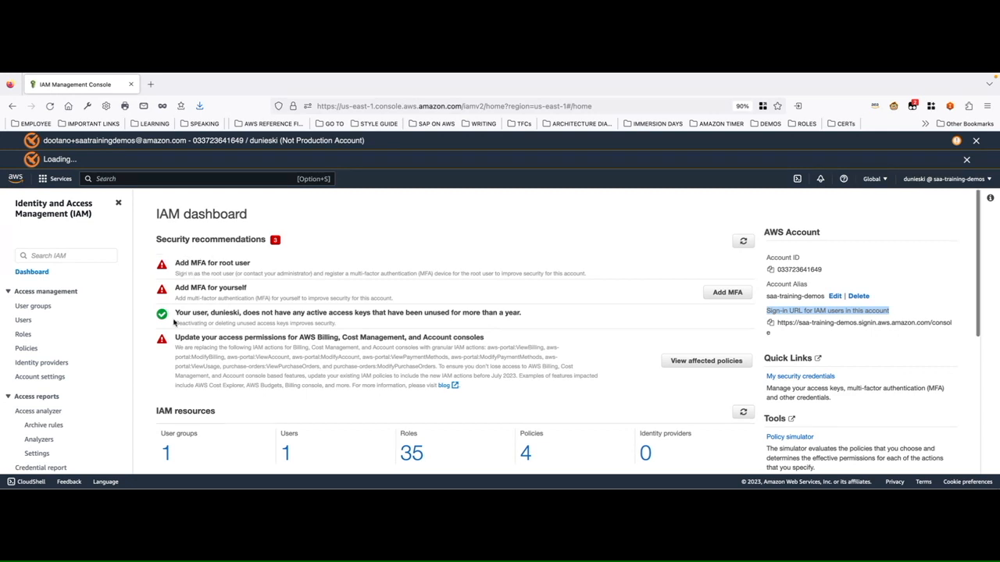
drag(175, 263, 254, 266)
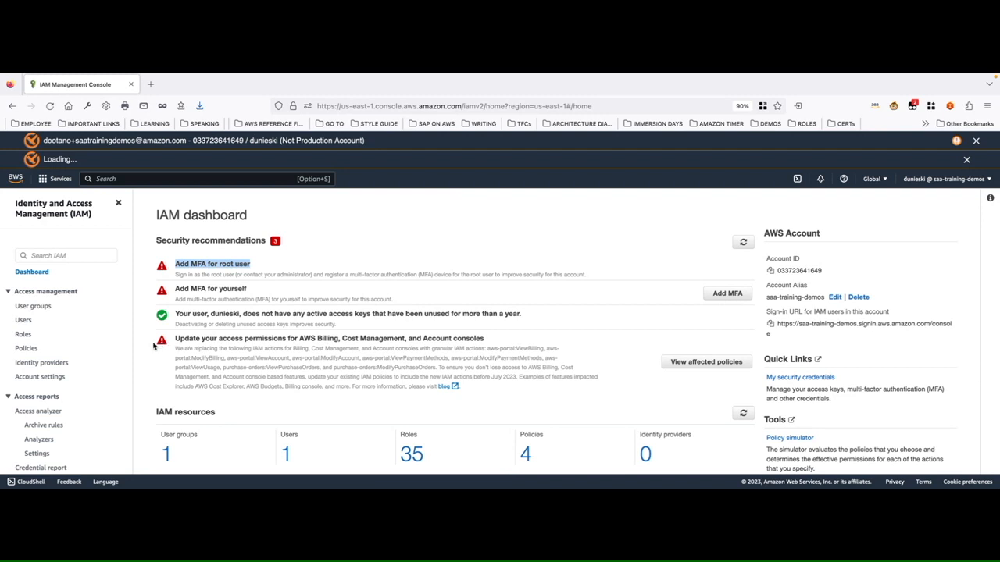
scroll(154, 334, down, 1)
scroll(157, 335, down, 5)
scroll(168, 351, up, 2)
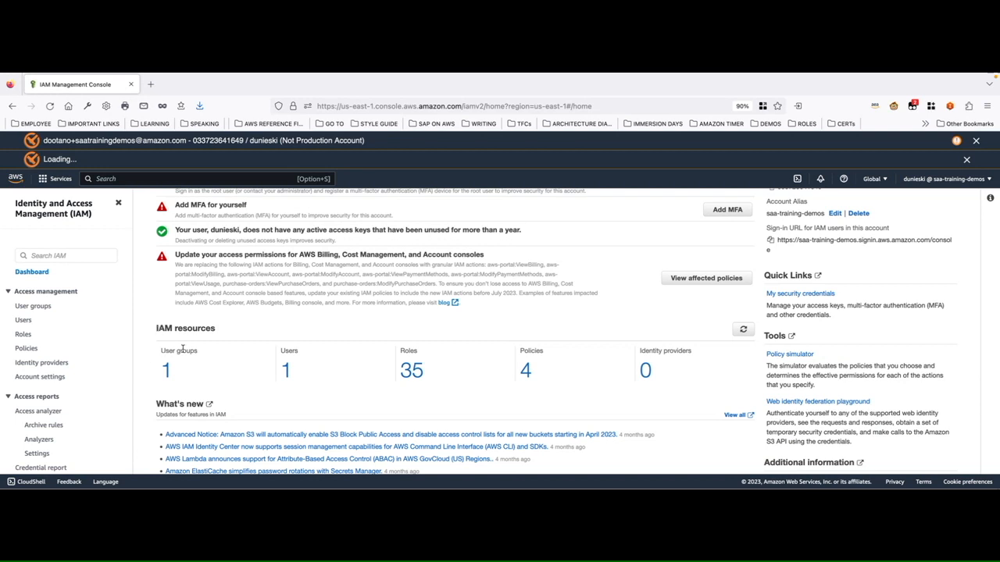
scroll(172, 343, up, 1)
scroll(182, 349, up, 1)
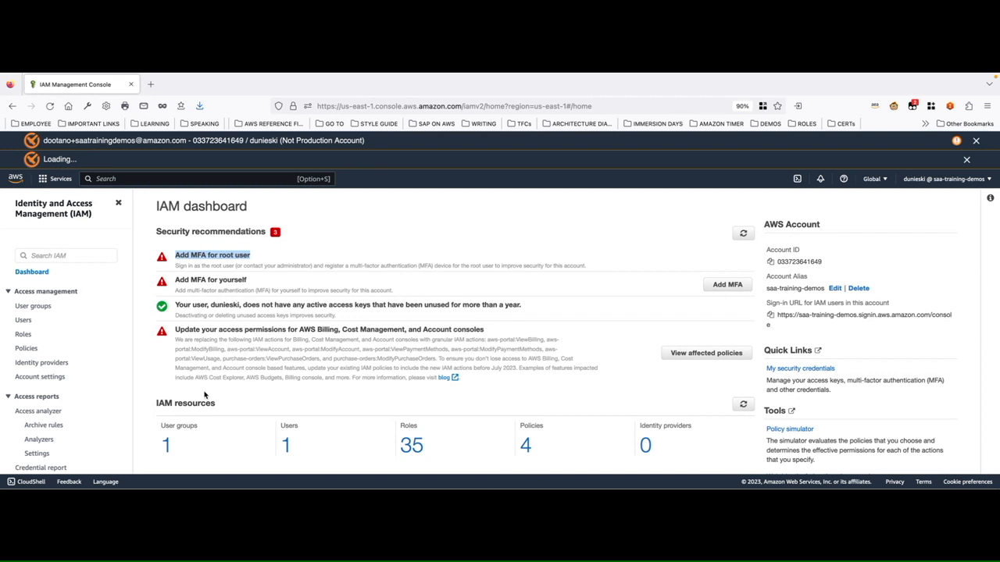
scroll(204, 396, down, 1)
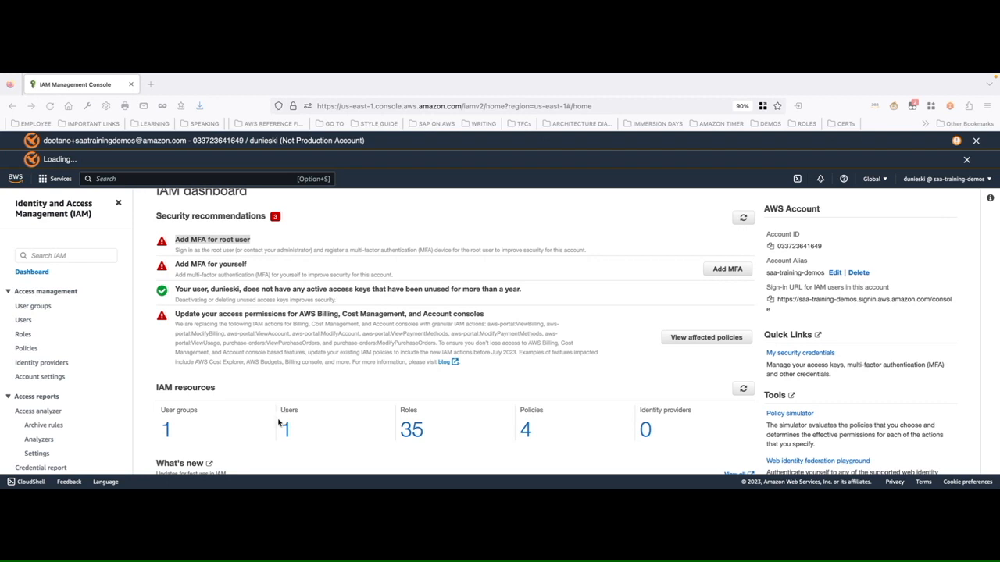
scroll(310, 406, up, 1)
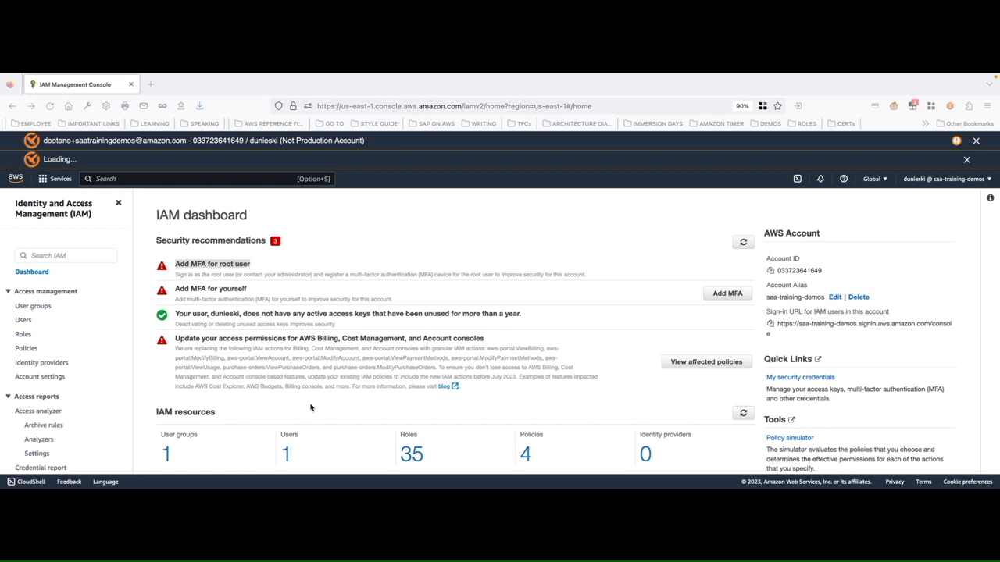
scroll(271, 406, down, 3)
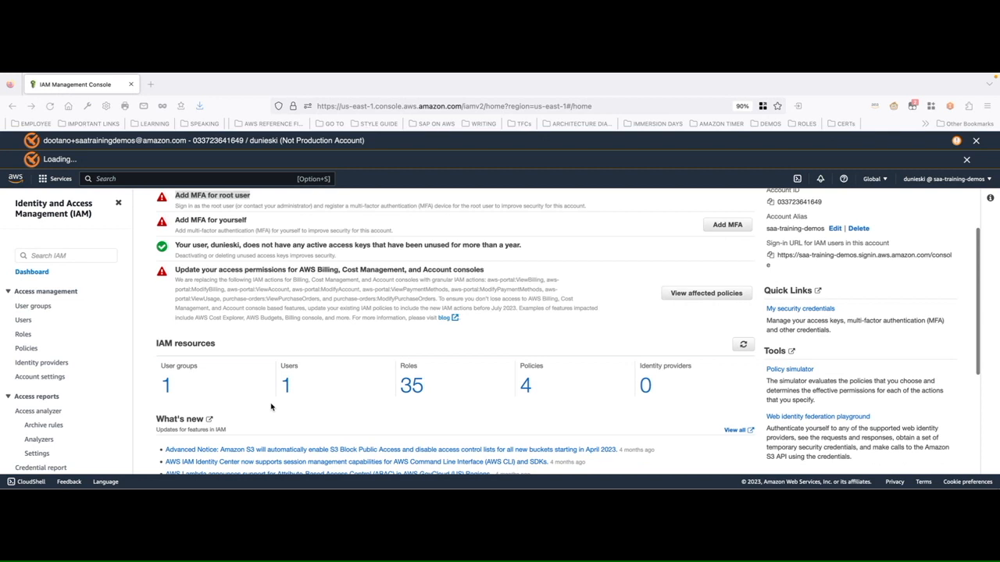
scroll(271, 406, down, 6)
scroll(271, 406, up, 2)
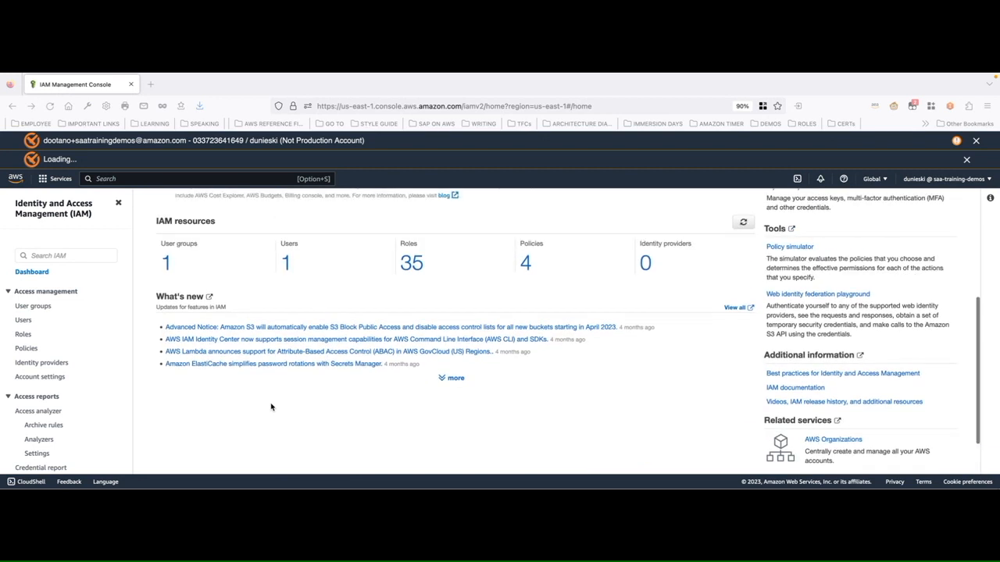
scroll(271, 406, up, 1)
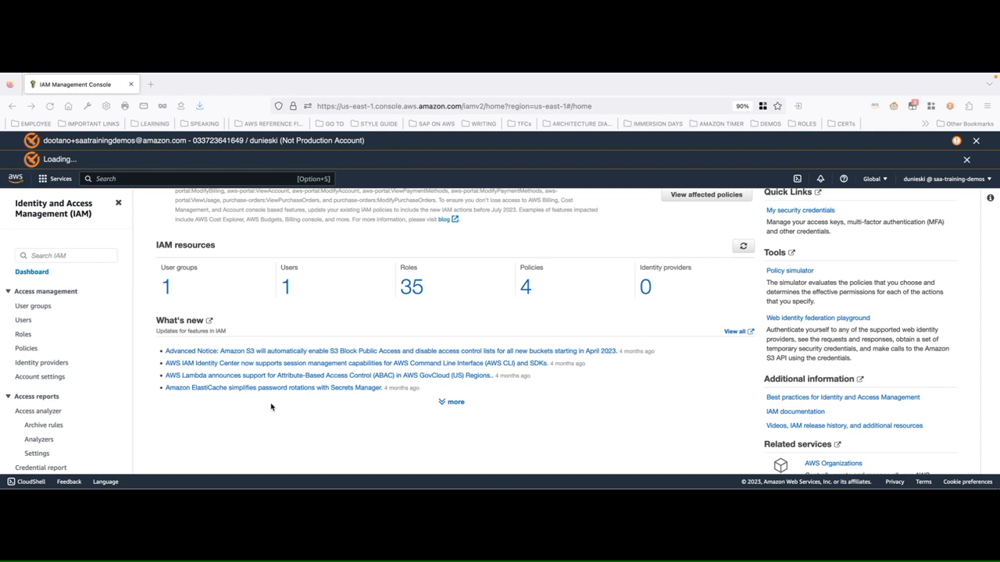
Open the account's password policy for editing and choose a custom policy.
click(63, 378)
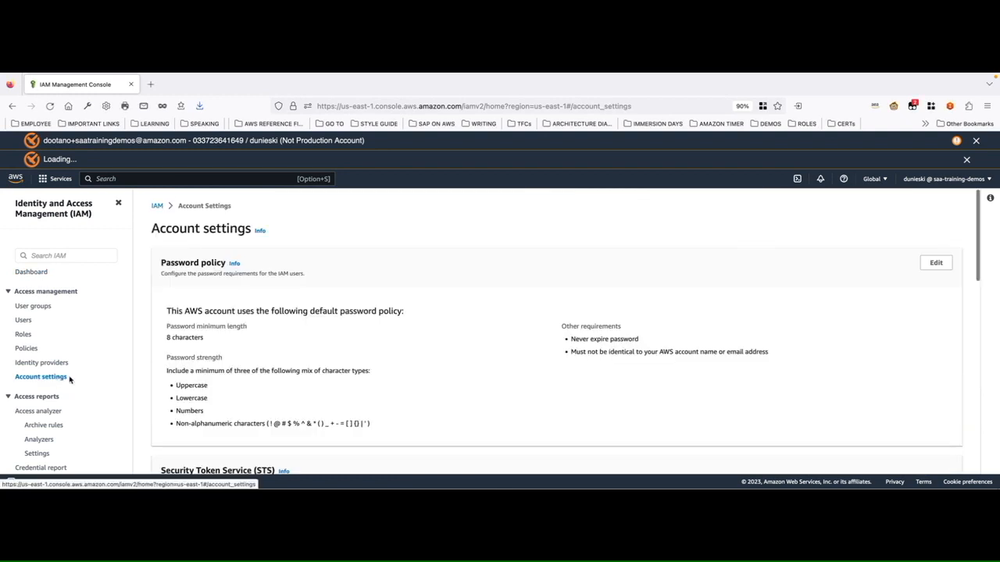
scroll(245, 388, down, 2)
scroll(245, 382, up, 1)
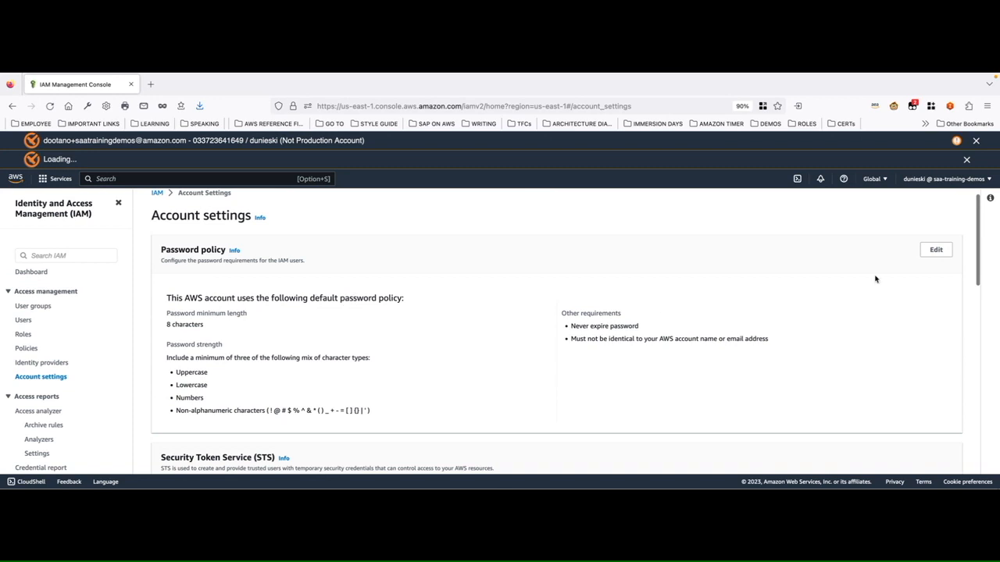
click(935, 251)
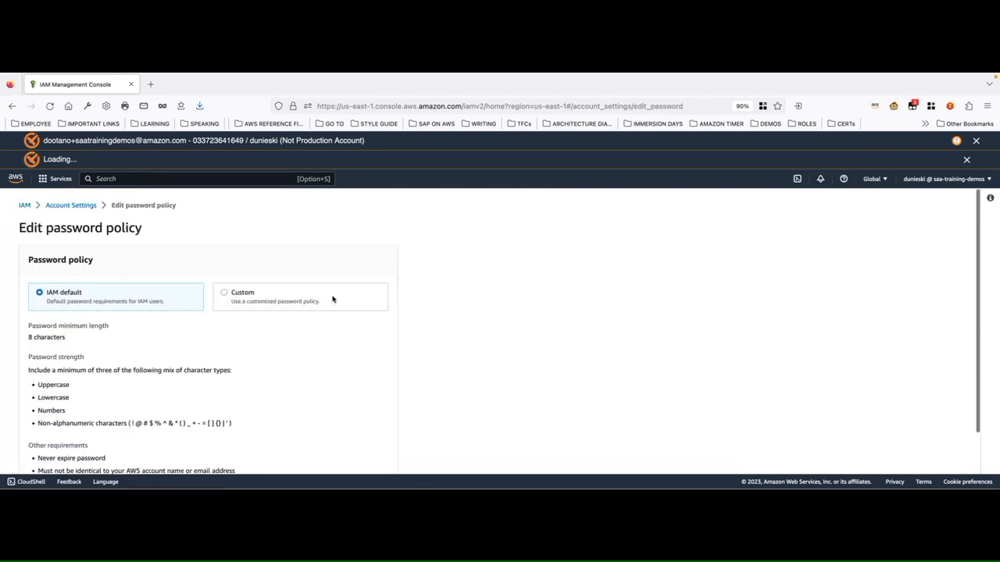
scroll(333, 300, down, 2)
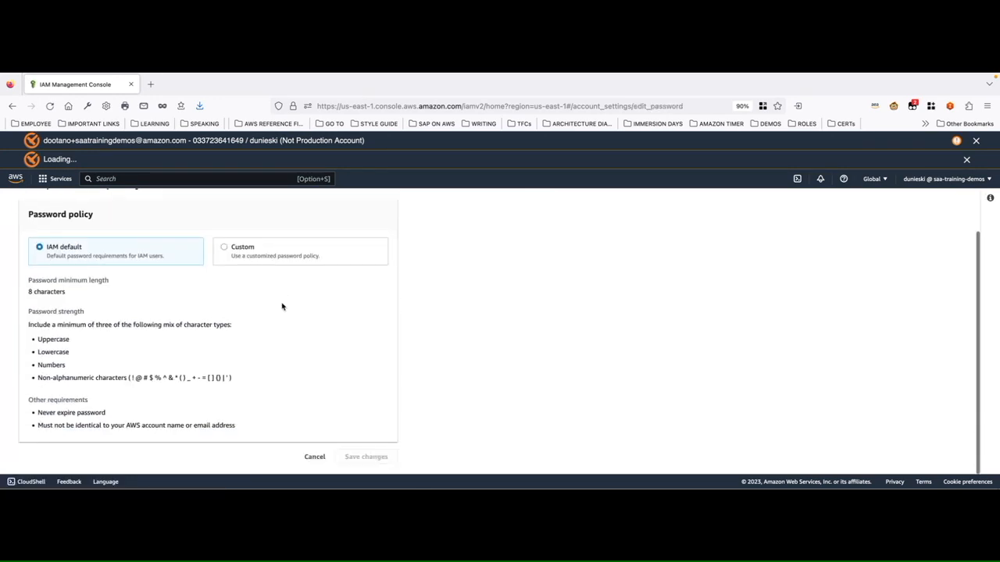
click(224, 250)
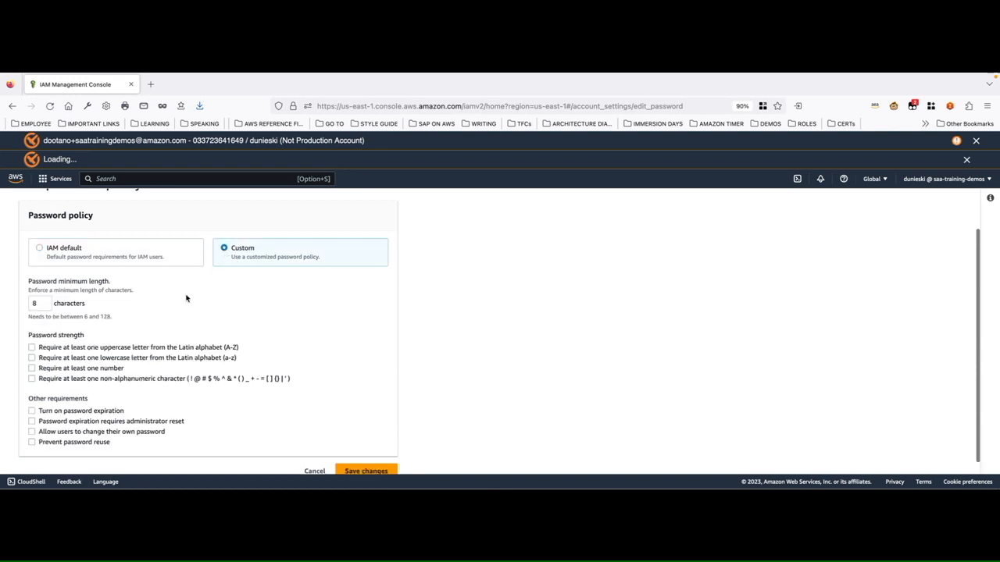
scroll(187, 297, down, 1)
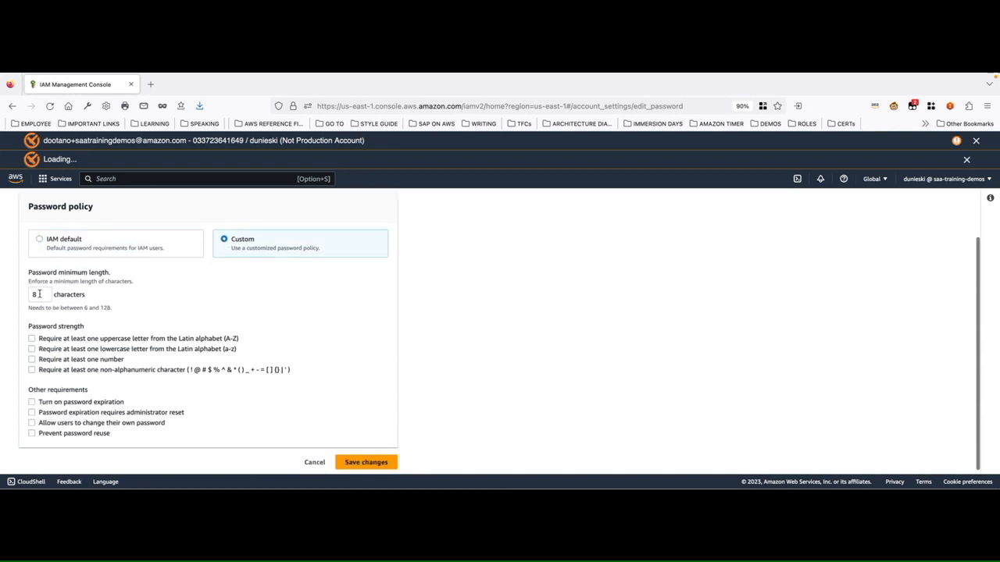
scroll(57, 313, down, 1)
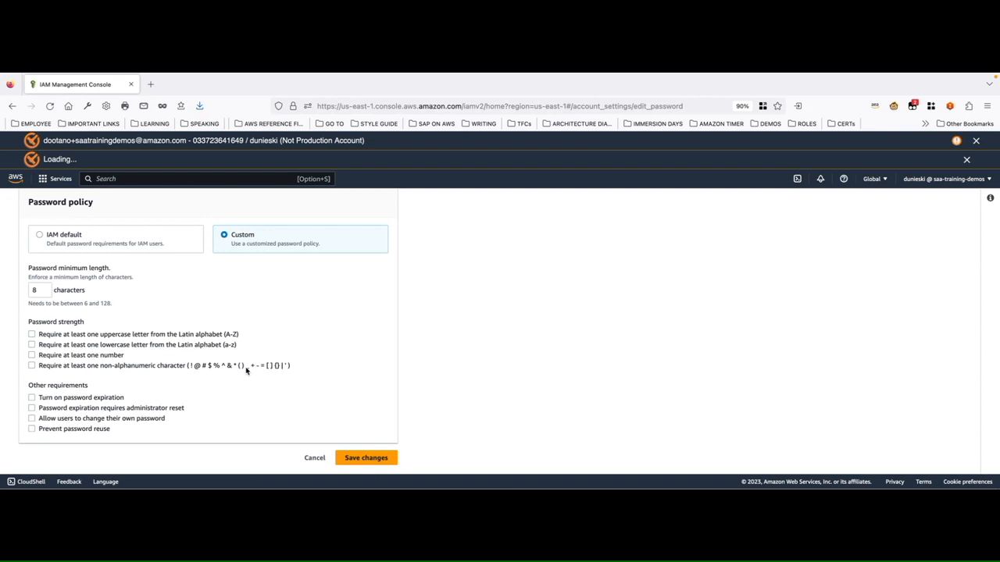
Turn on password expiration and try out the administrator reset and change-own-password options in the custom policy.
click(32, 397)
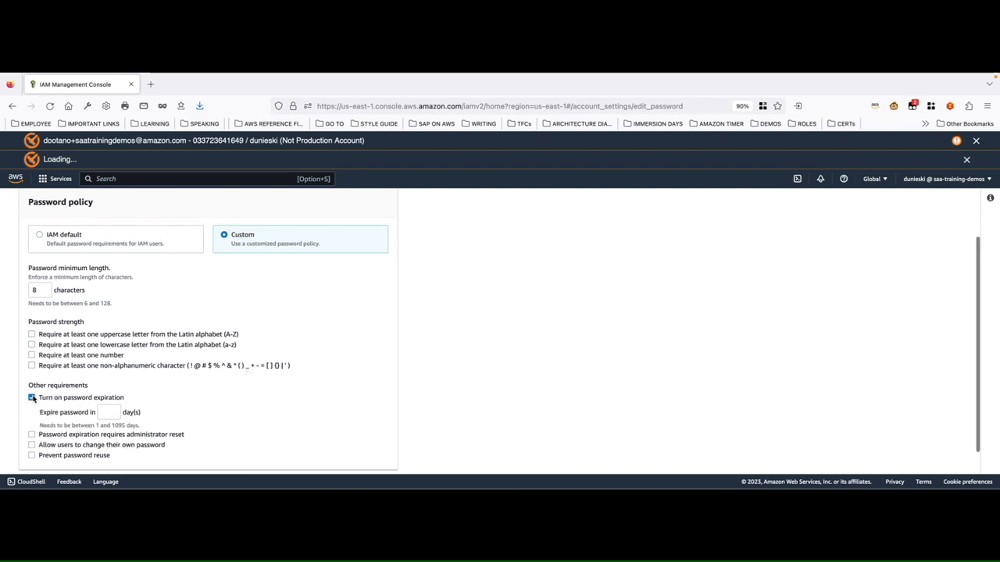
click(108, 411)
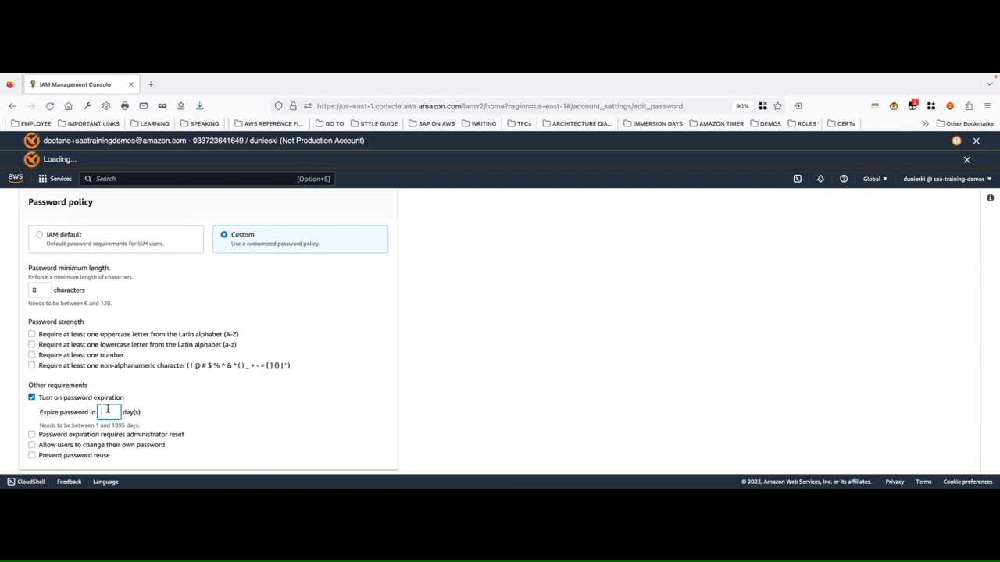
scroll(108, 410, down, 1)
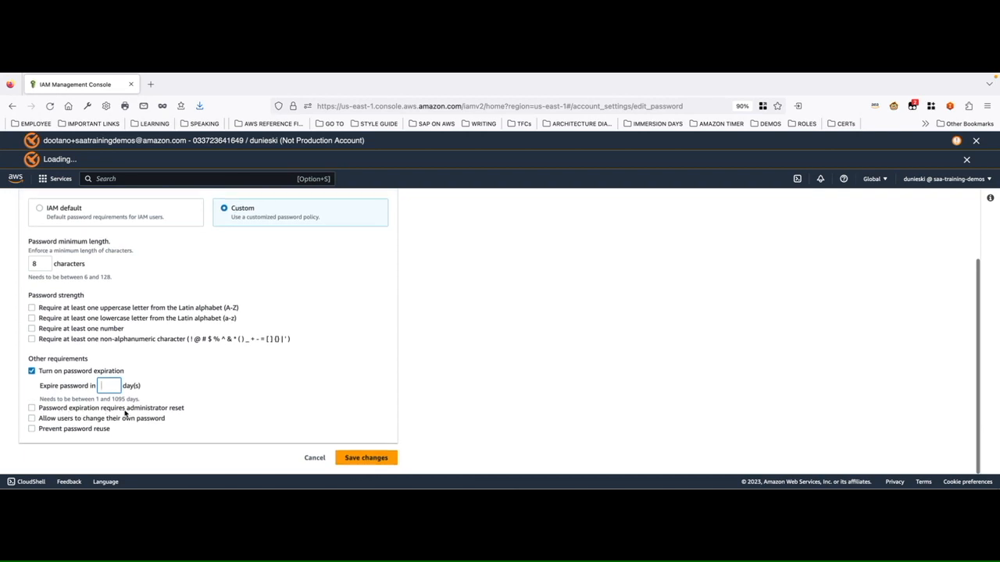
click(32, 408)
click(32, 408)
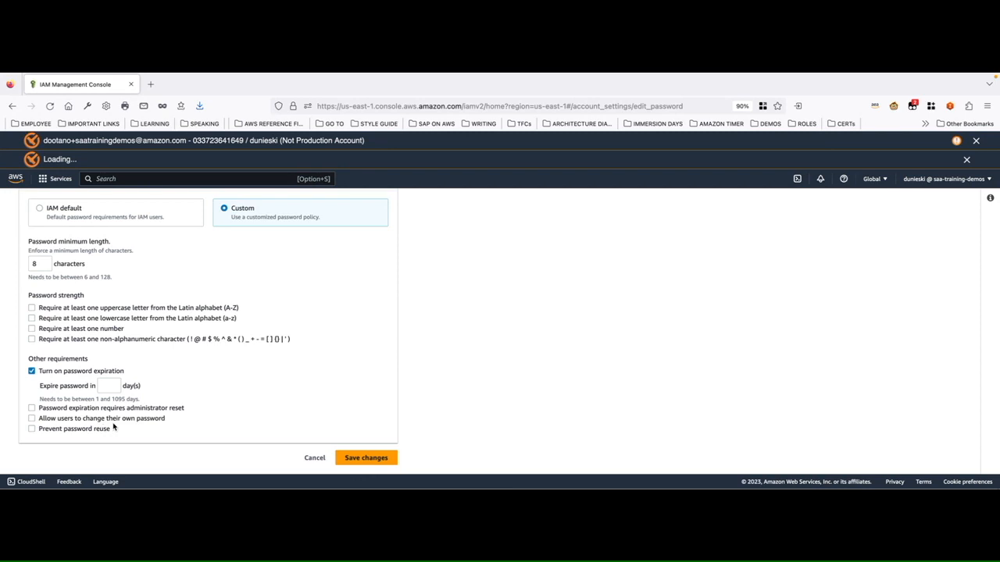
click(32, 418)
click(32, 419)
Set password reuse prevention to remember 10 passwords, and discard all edits to the password policy.
click(32, 429)
scroll(68, 428, down, 1)
click(84, 416)
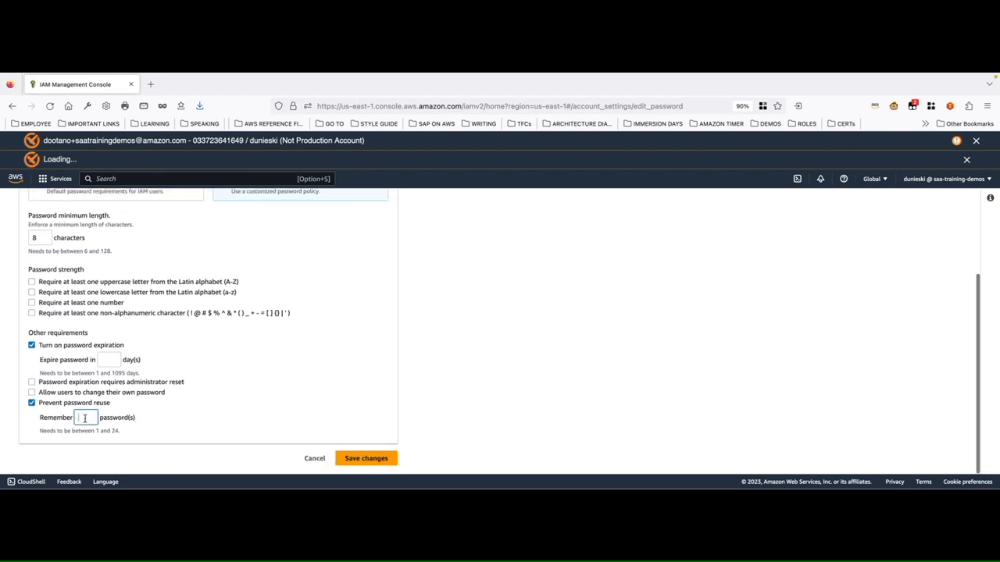
text(10)
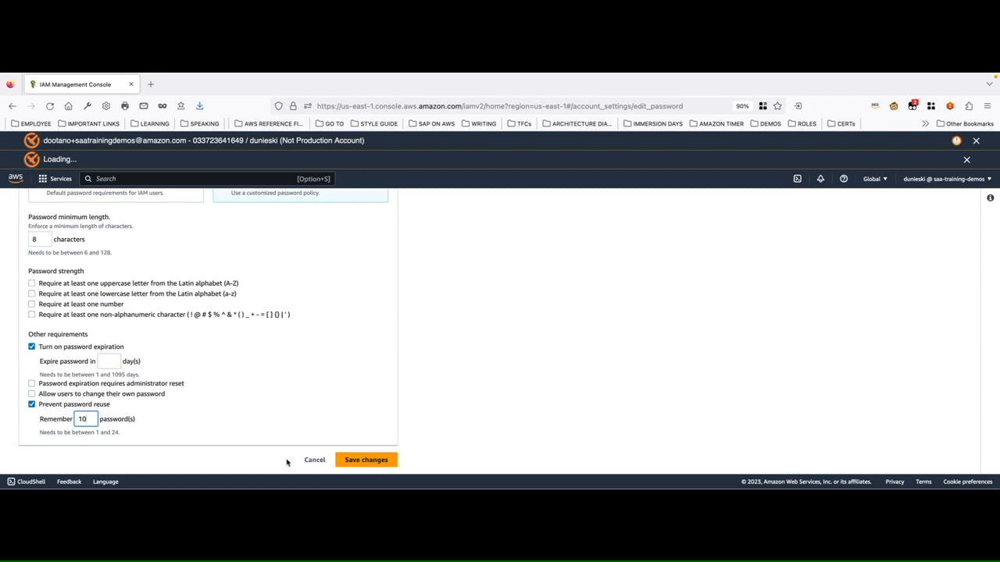
click(309, 460)
scroll(245, 408, down, 3)
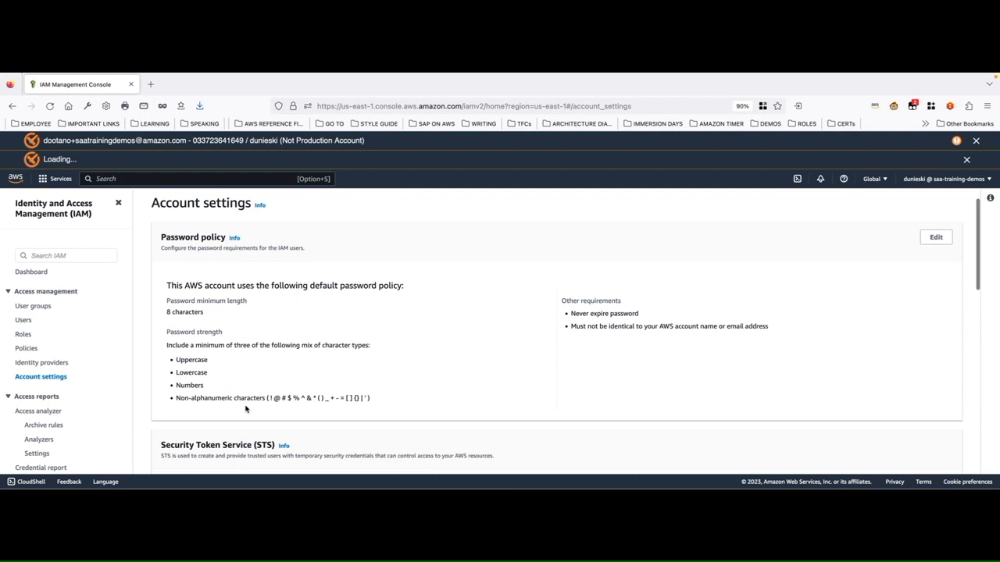
scroll(234, 404, up, 3)
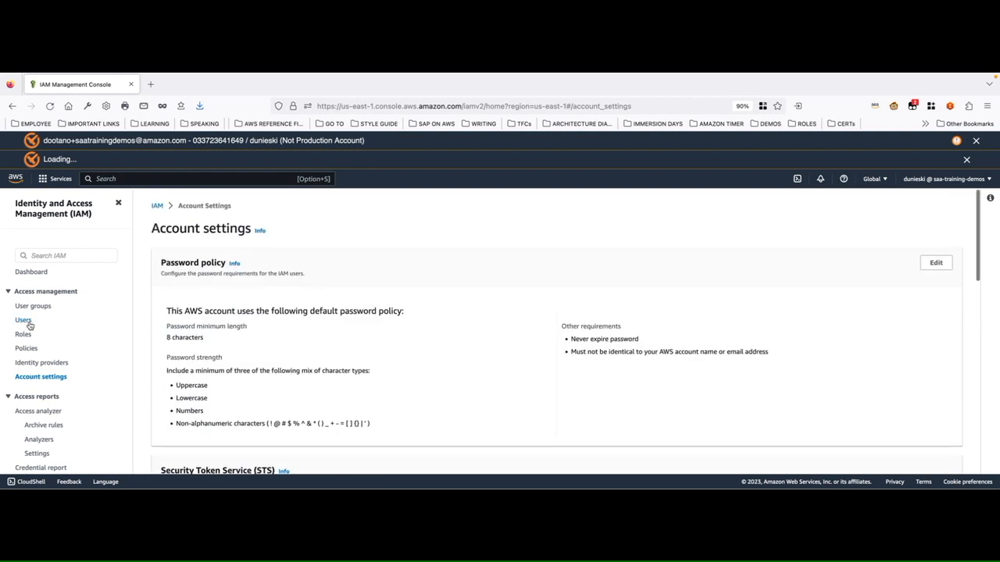
Return to the IAM dashboard and review its security recommendations and IAM resources.
click(33, 272)
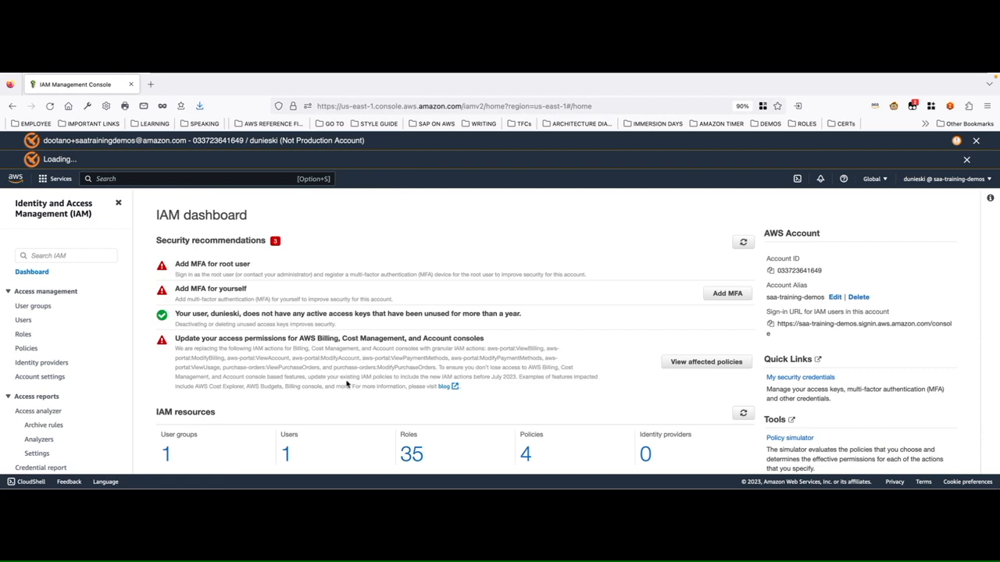
scroll(306, 408, down, 1)
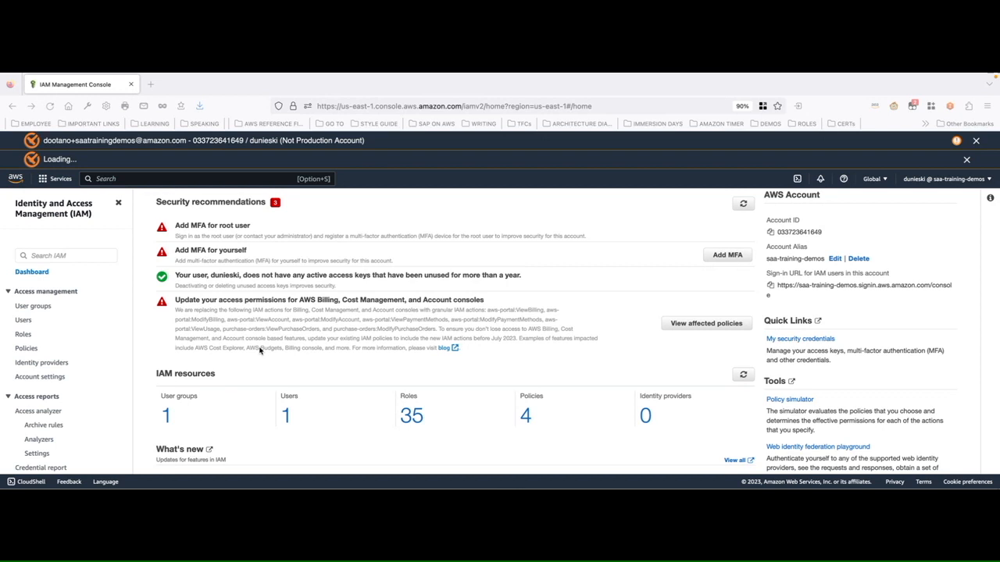
scroll(313, 273, up, 2)
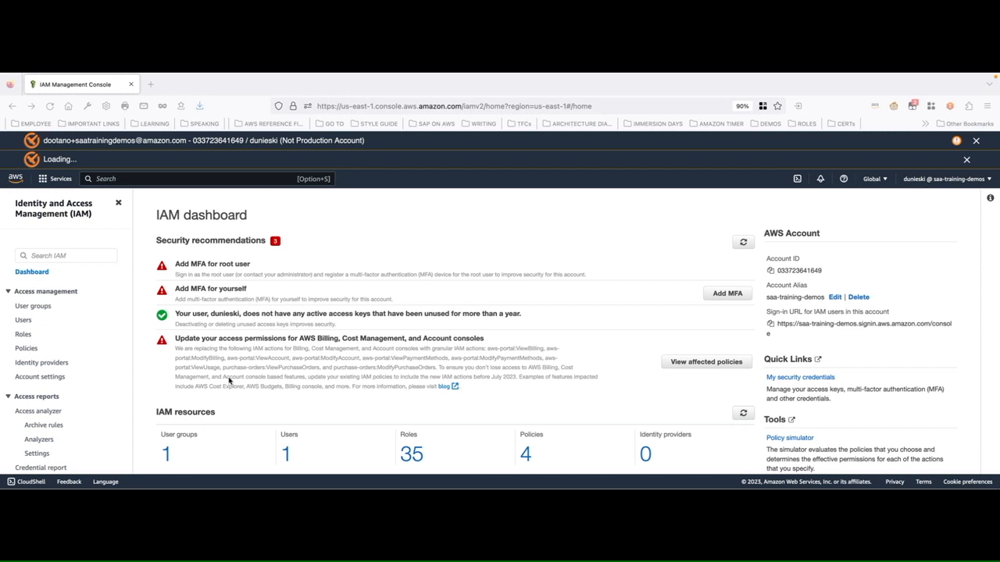
scroll(225, 381, down, 1)
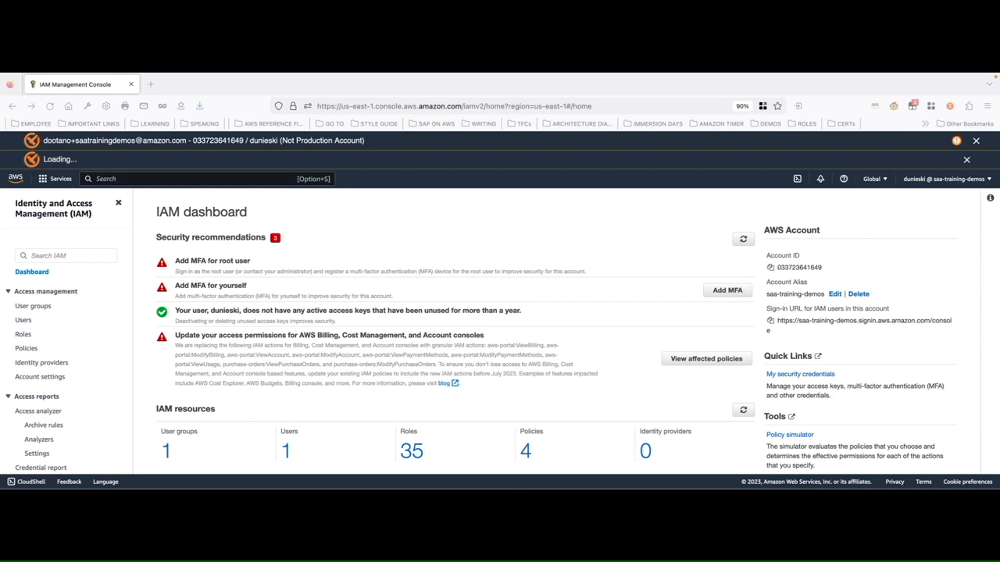
scroll(290, 363, down, 1)
scroll(290, 363, down, 2)
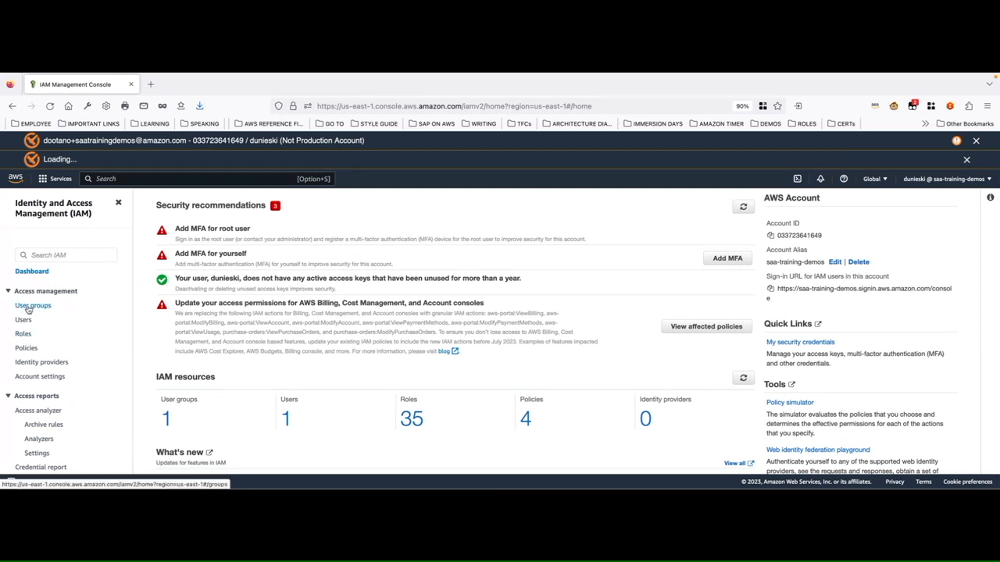
Start creating a new IAM user group and name it Developers.
click(31, 305)
click(915, 235)
click(234, 308)
text(Developers)
click(420, 281)
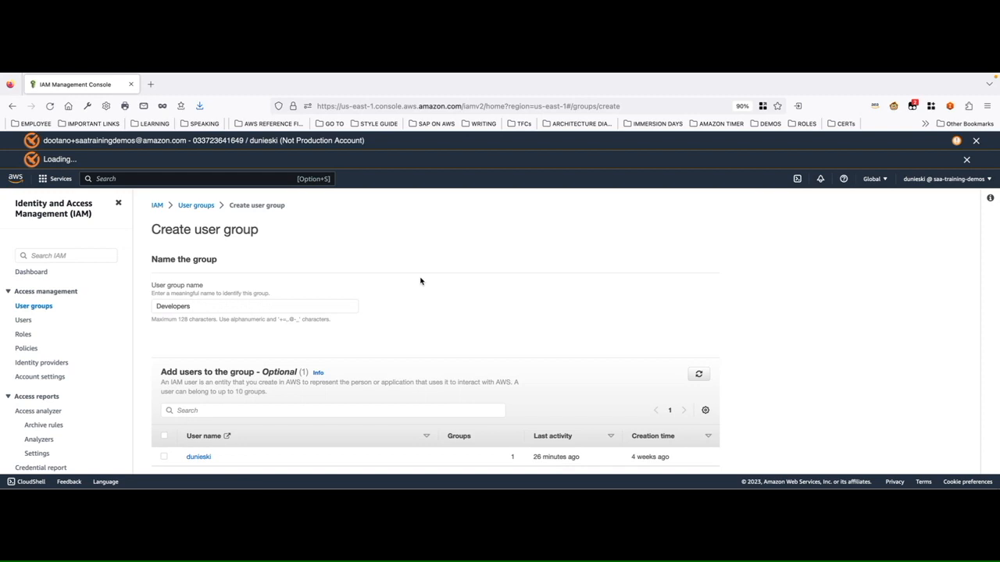
scroll(423, 293, down, 3)
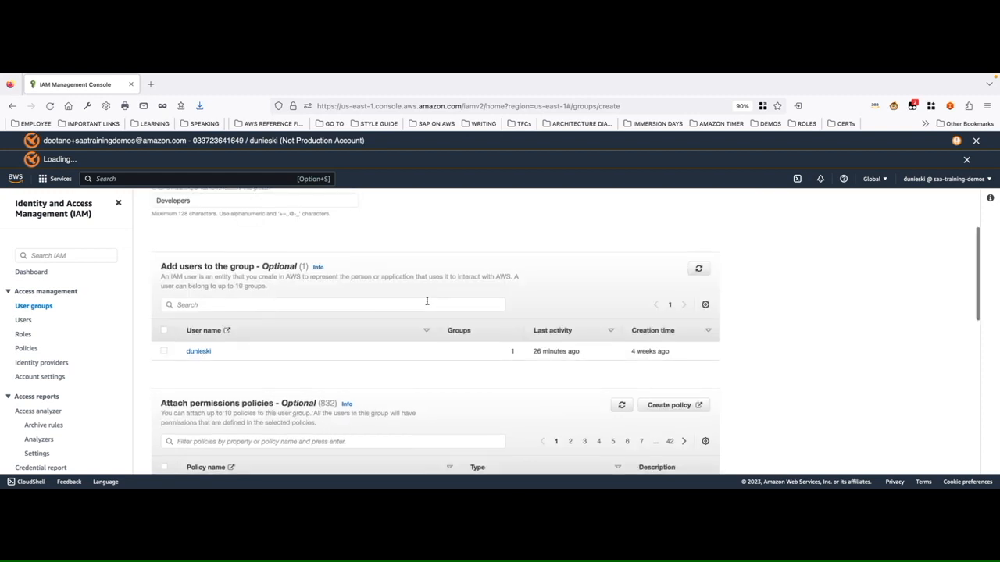
Filter the permissions policies by "poweruser" and select the PowerUserAccess policy for the new group.
scroll(427, 304, down, 2)
scroll(428, 304, up, 1)
scroll(427, 305, down, 1)
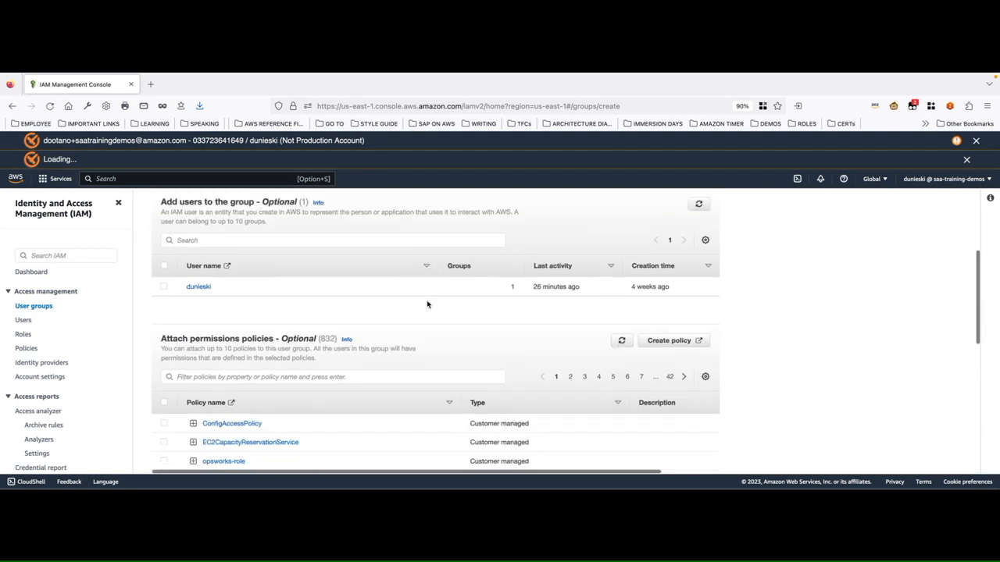
click(242, 370)
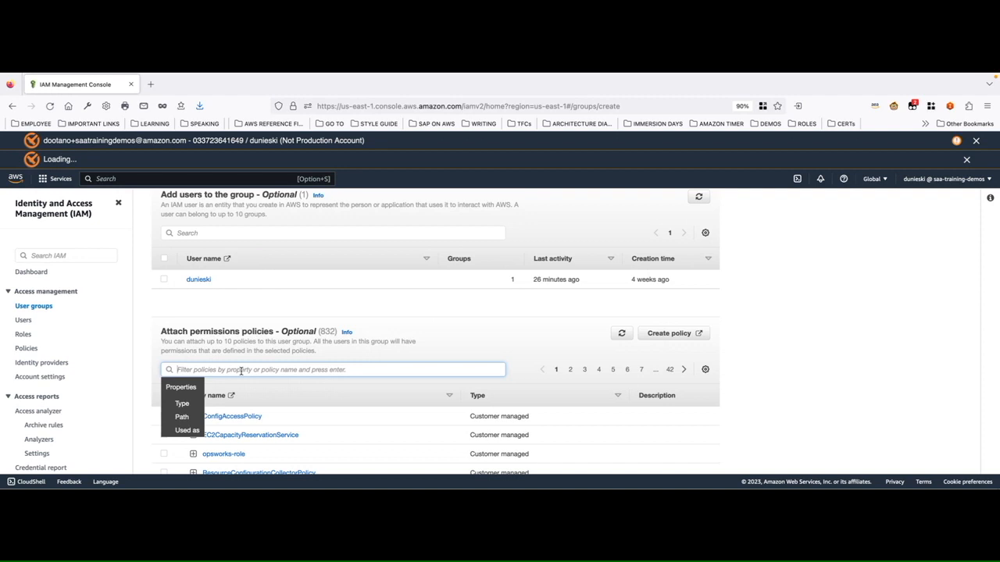
text(power)
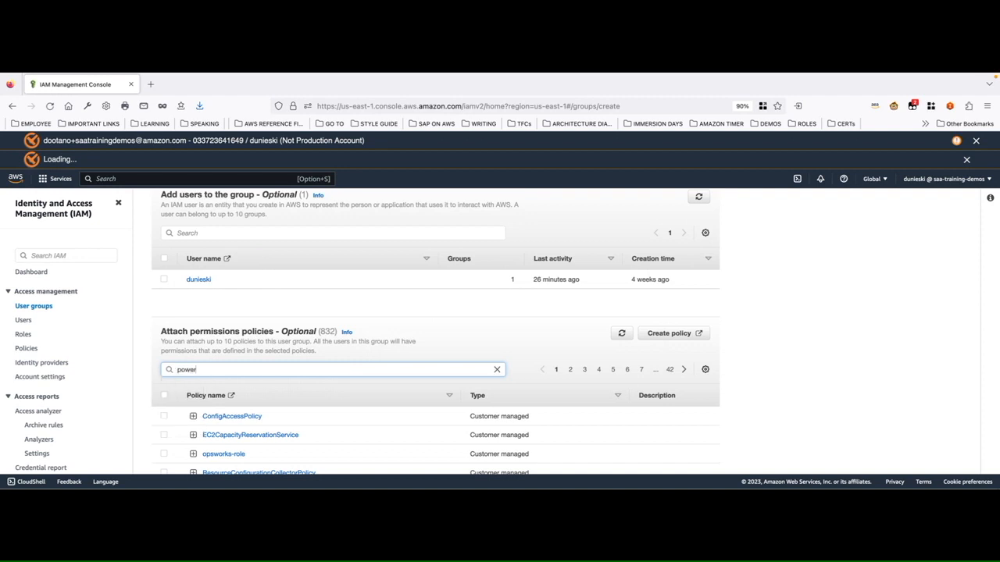
text(use)
text(r)
key(Return)
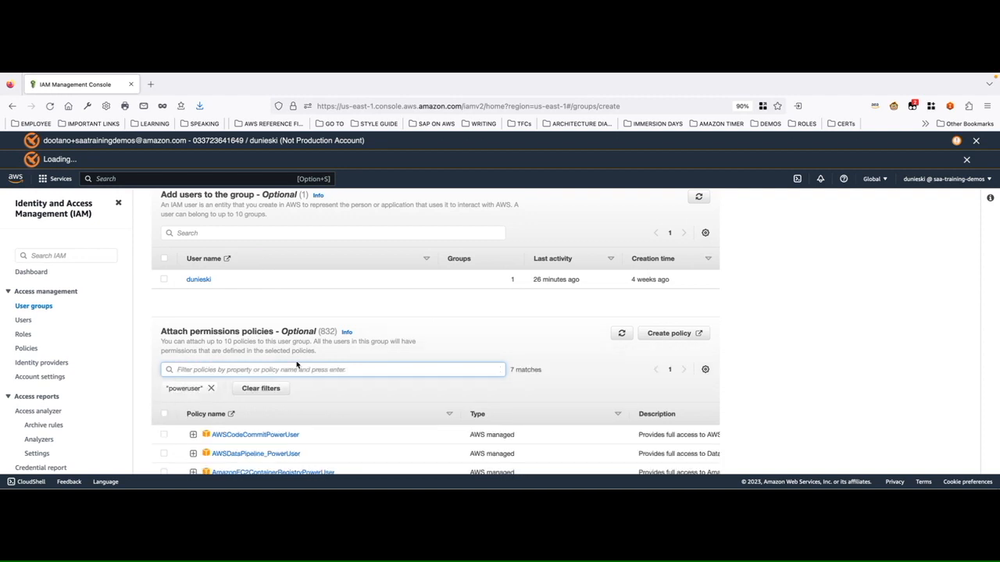
scroll(297, 365, down, 5)
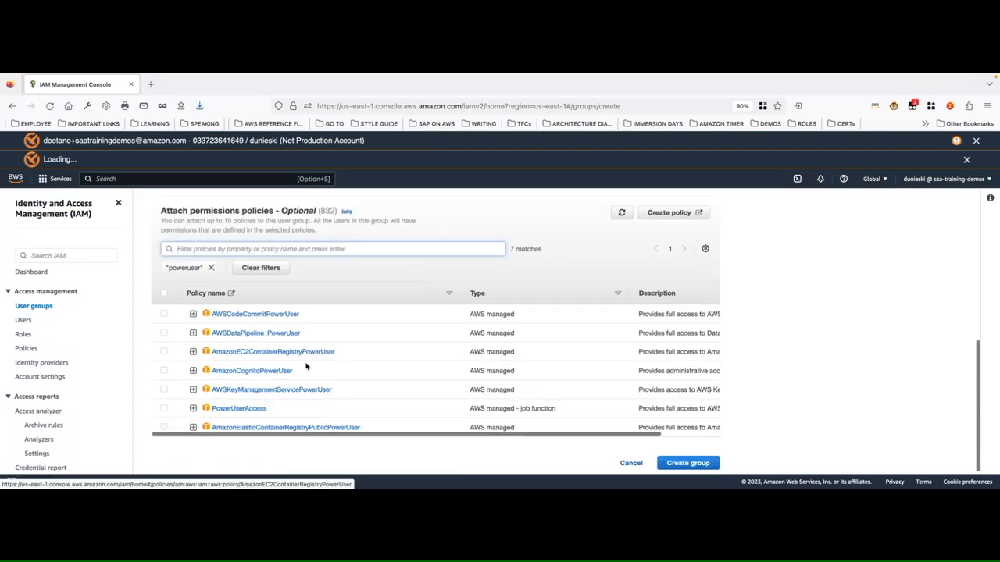
click(165, 404)
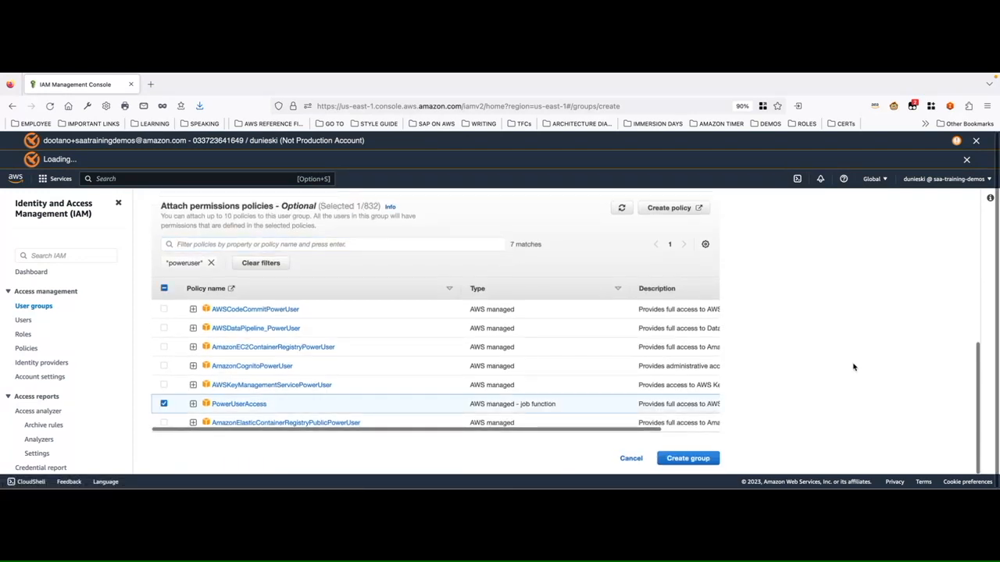
Review the group name and selected policy, and create the Developers user group.
scroll(826, 370, up, 1)
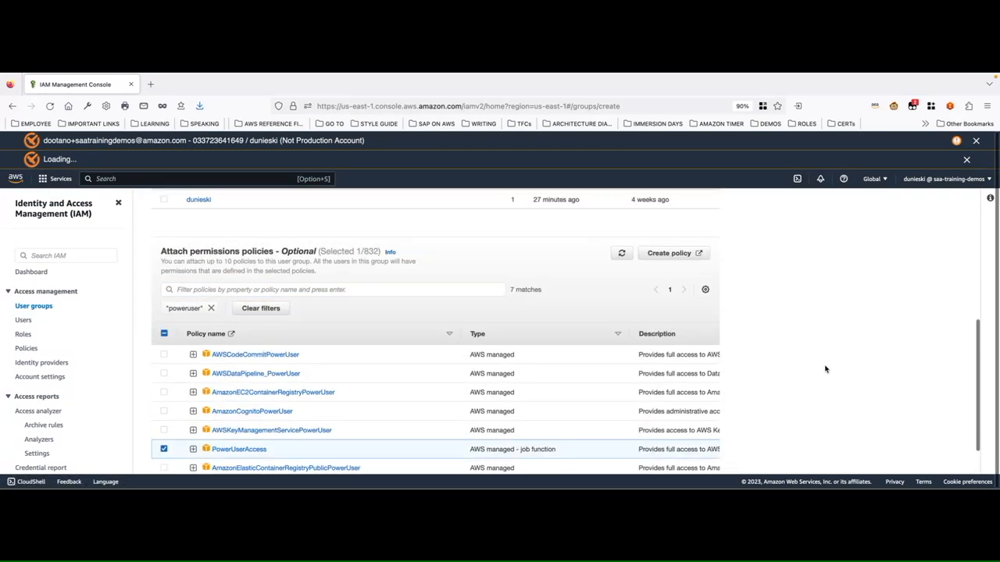
scroll(187, 292, up, 5)
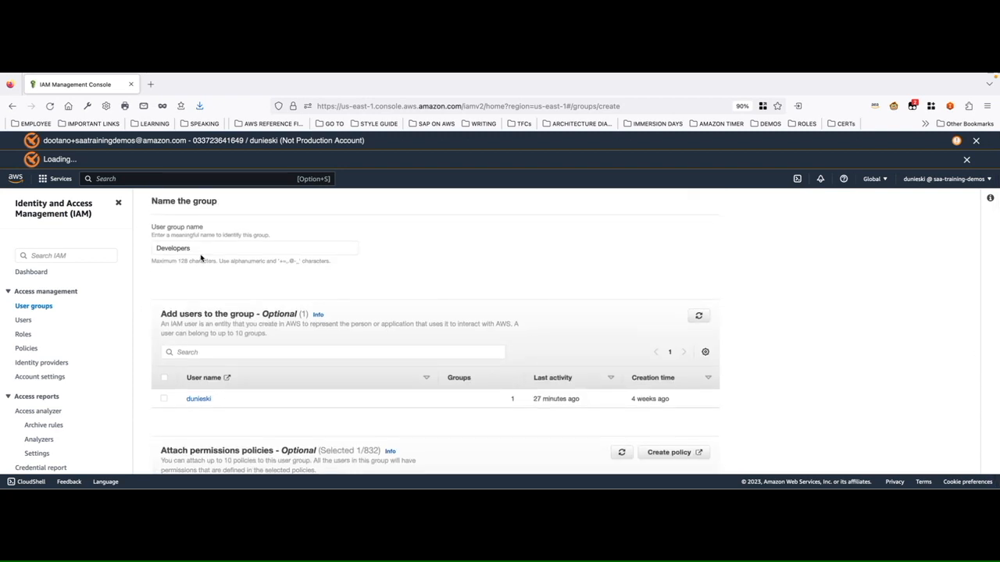
scroll(210, 253, down, 6)
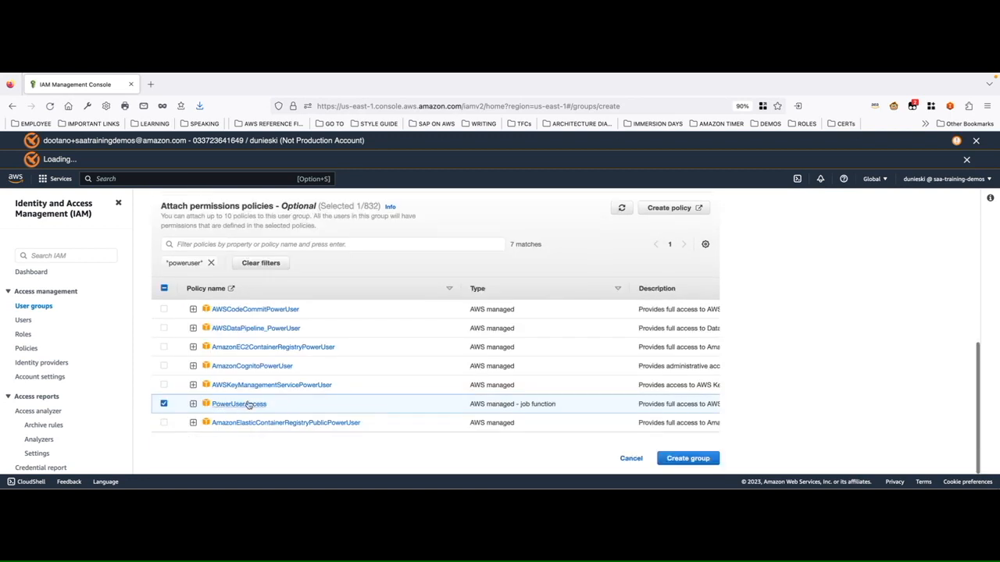
scroll(246, 404, up, 3)
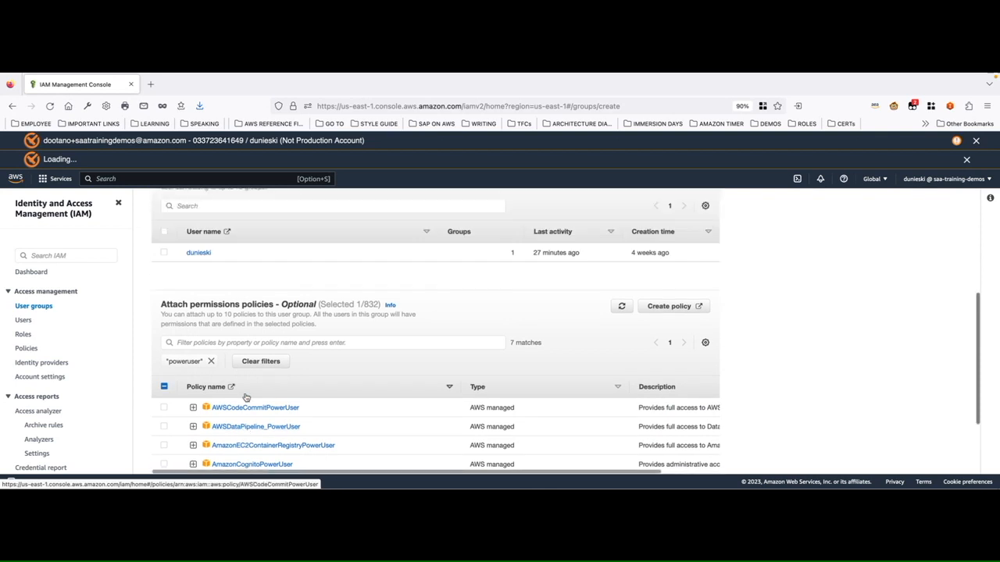
scroll(245, 397, up, 1)
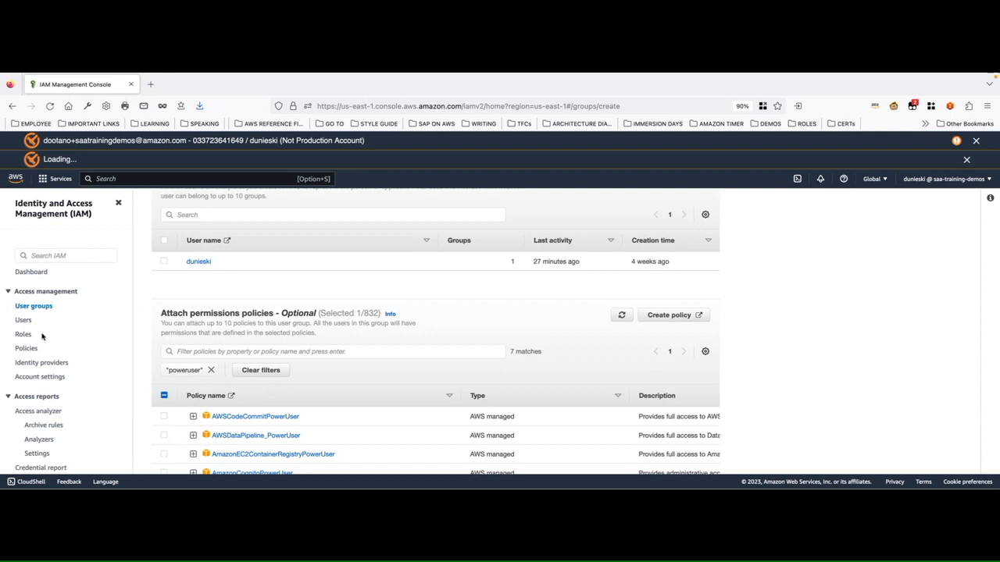
scroll(147, 337, down, 3)
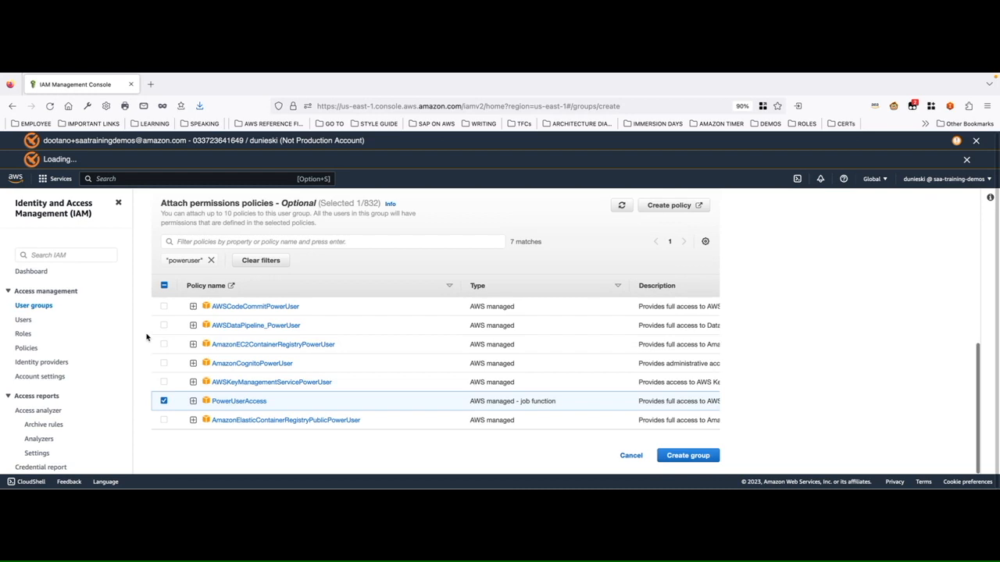
click(680, 459)
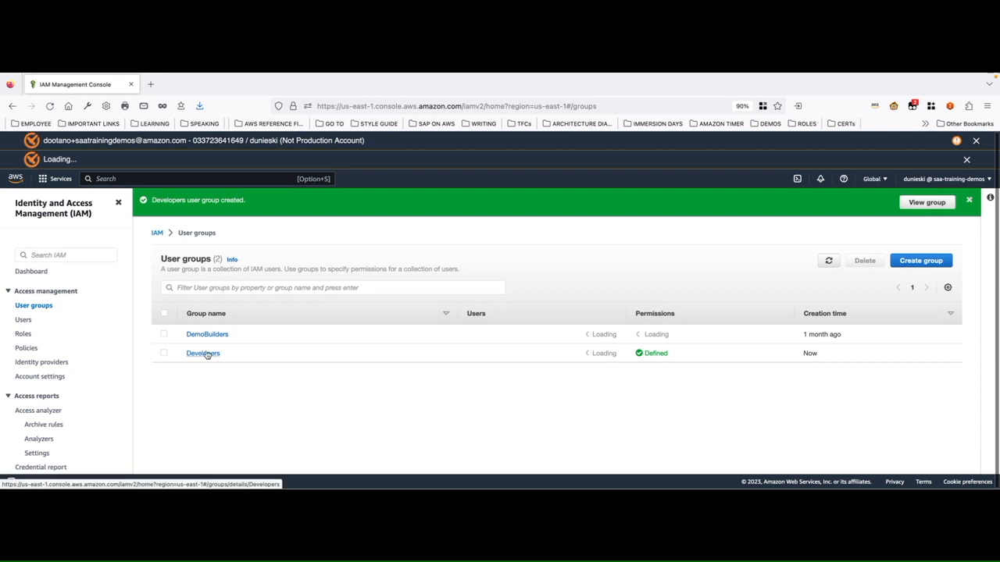
Open the Developers group and check its attached permissions policies and its user list.
click(203, 354)
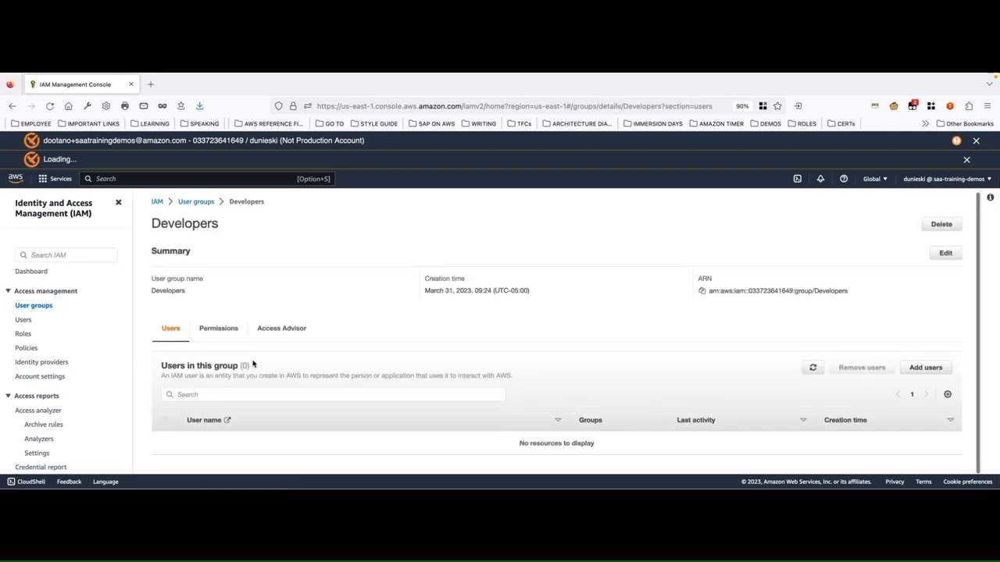
click(213, 331)
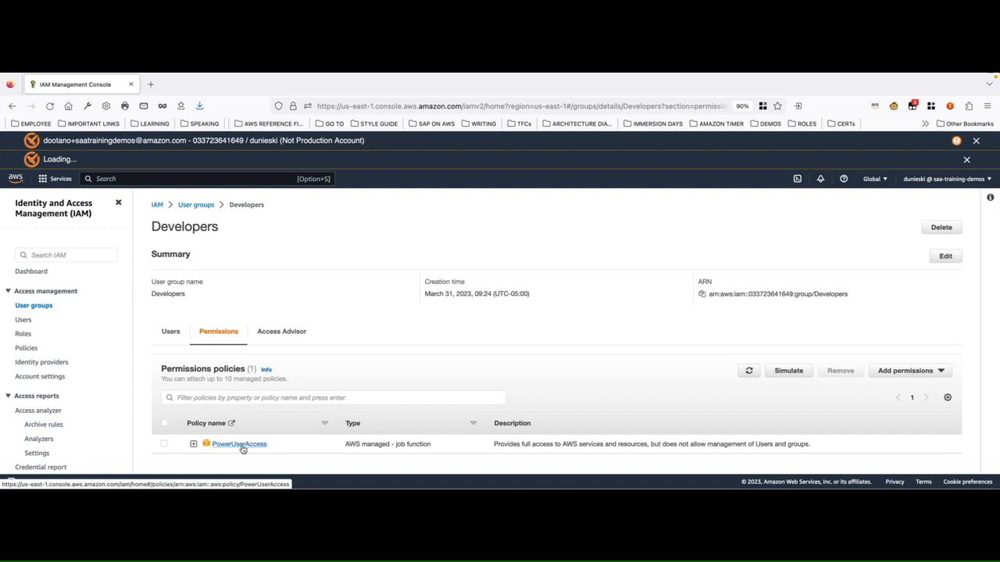
click(170, 331)
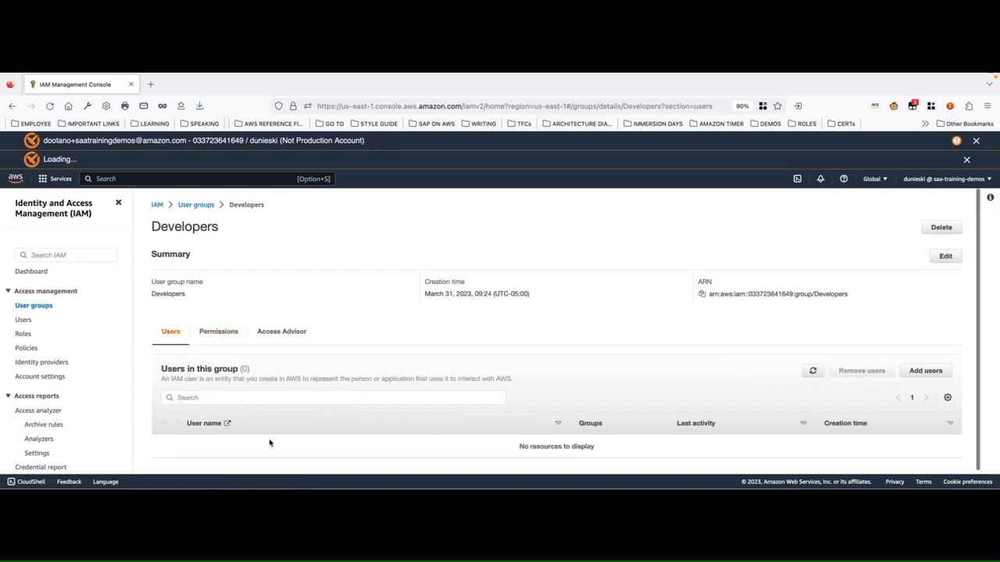
scroll(259, 377, down, 1)
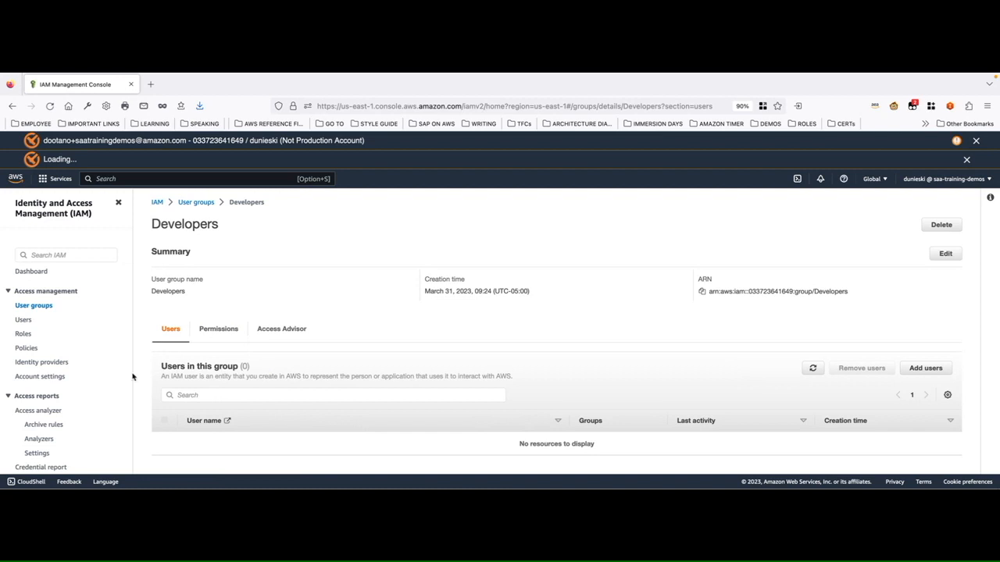
Start adding a new IAM user and set the user name to developer-1.
click(23, 321)
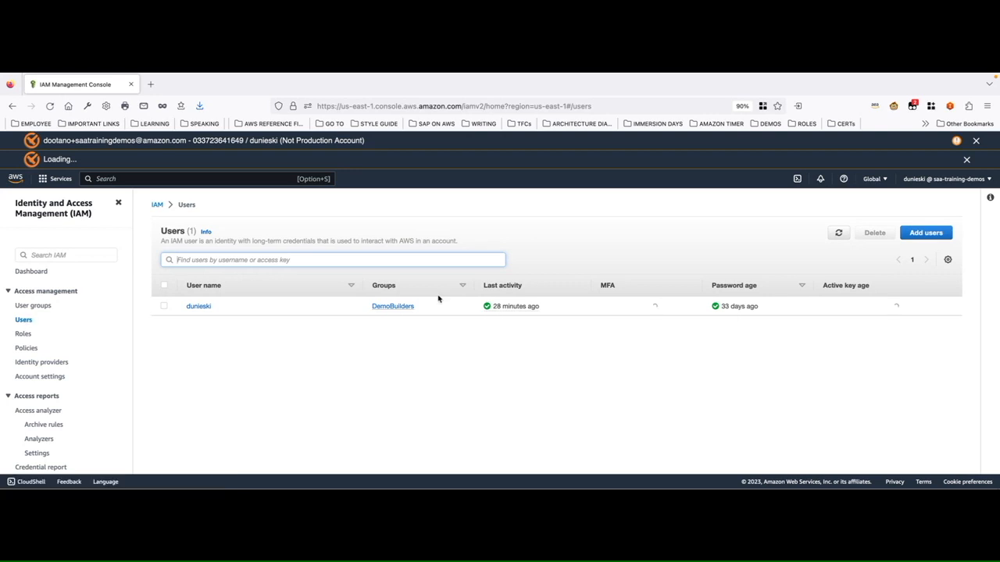
click(937, 234)
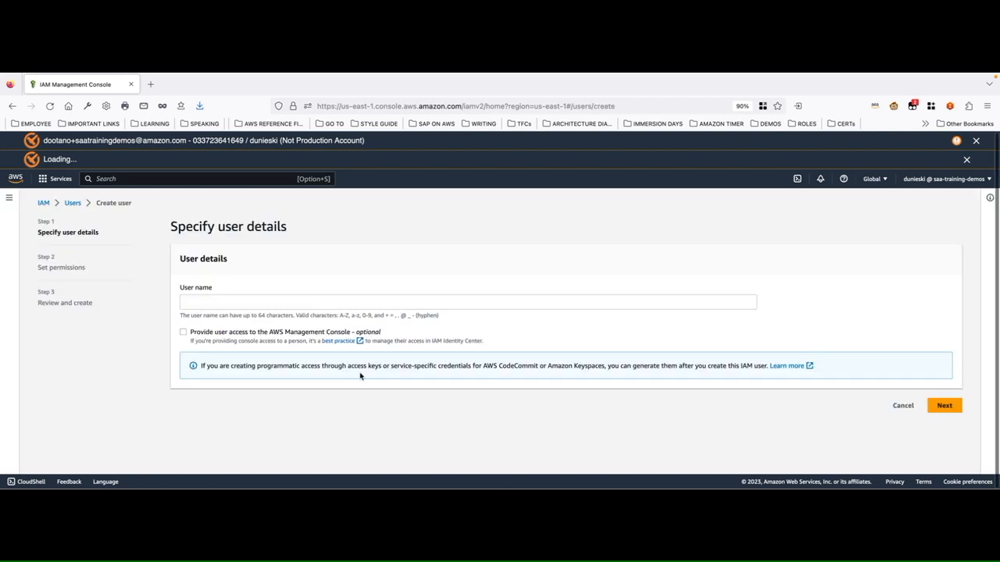
click(252, 302)
text(developer-1)
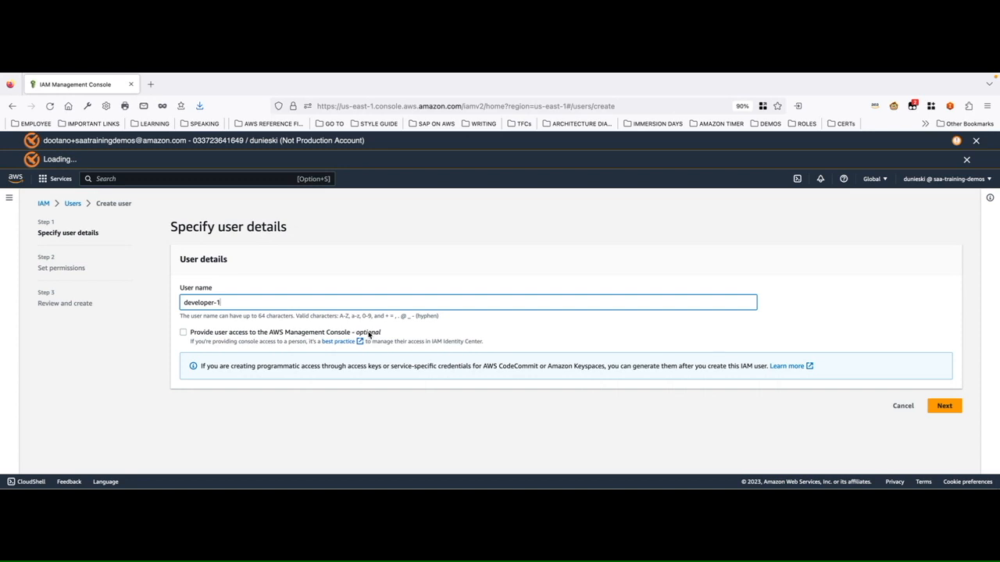
Provide the user with AWS Management Console access and choose to create an IAM user.
click(182, 333)
scroll(441, 374, down, 2)
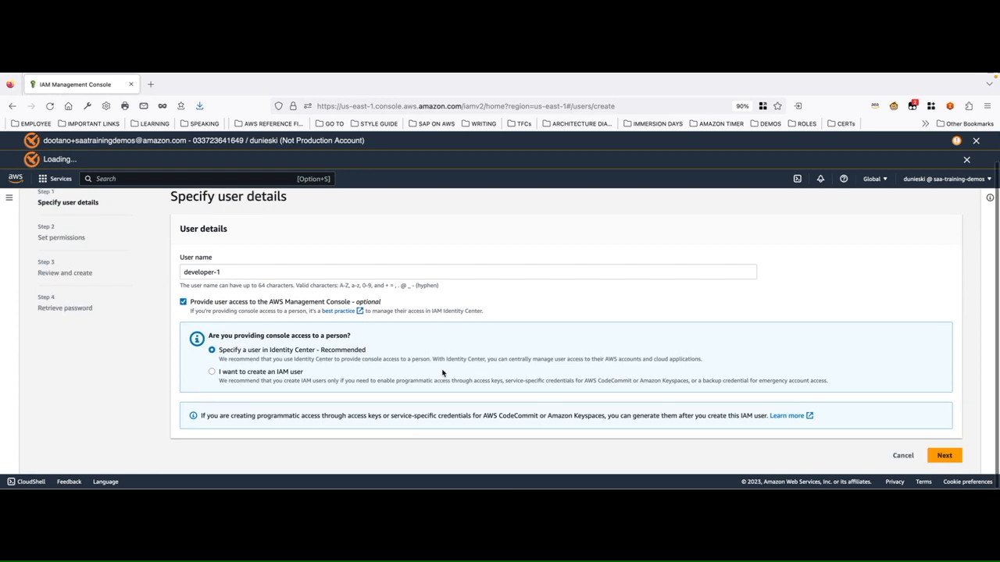
click(212, 375)
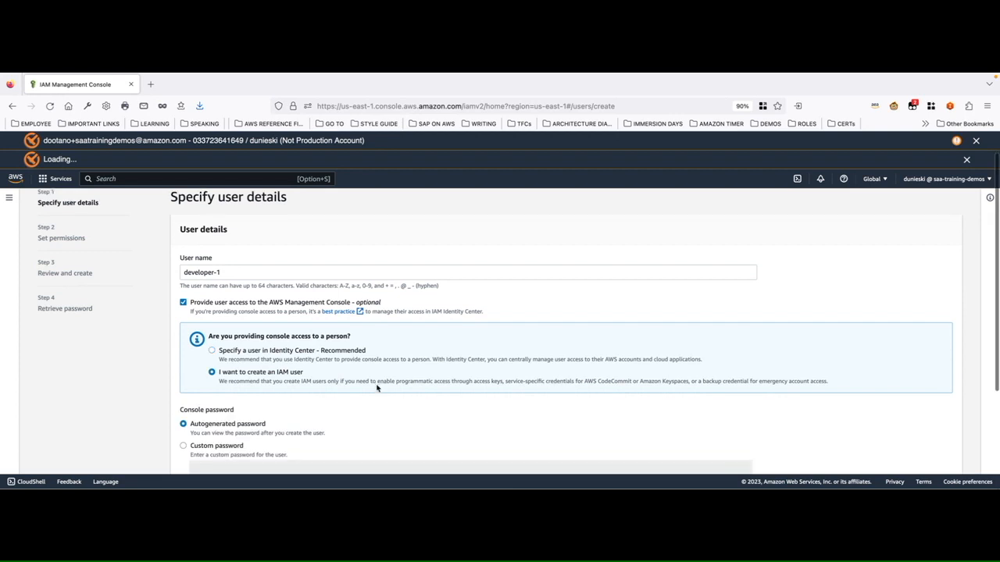
Choose a custom console password for developer-1 and enter the account password.
scroll(376, 388, down, 2)
scroll(376, 388, down, 2)
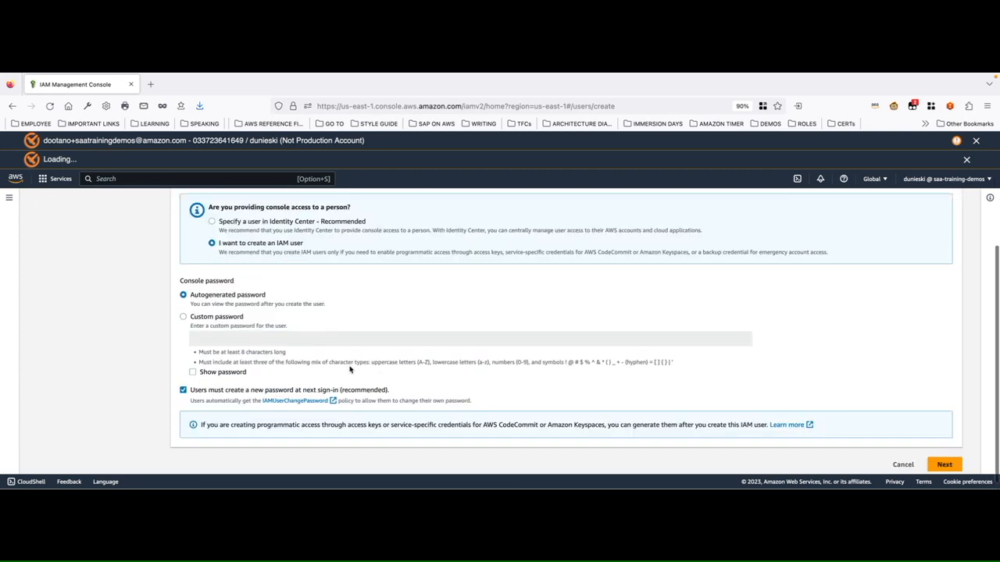
click(183, 317)
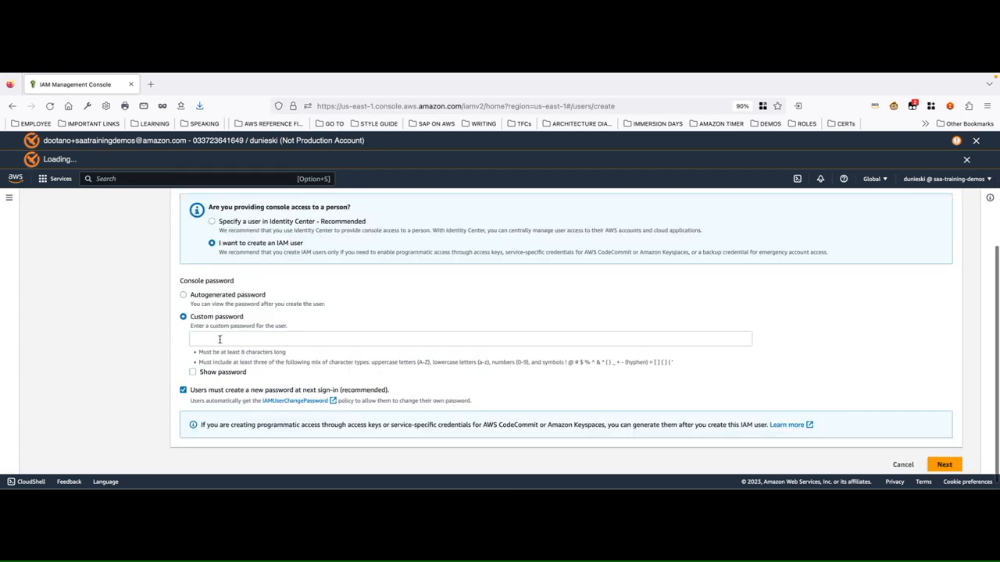
click(220, 339)
text(P)
text(•••••••••)
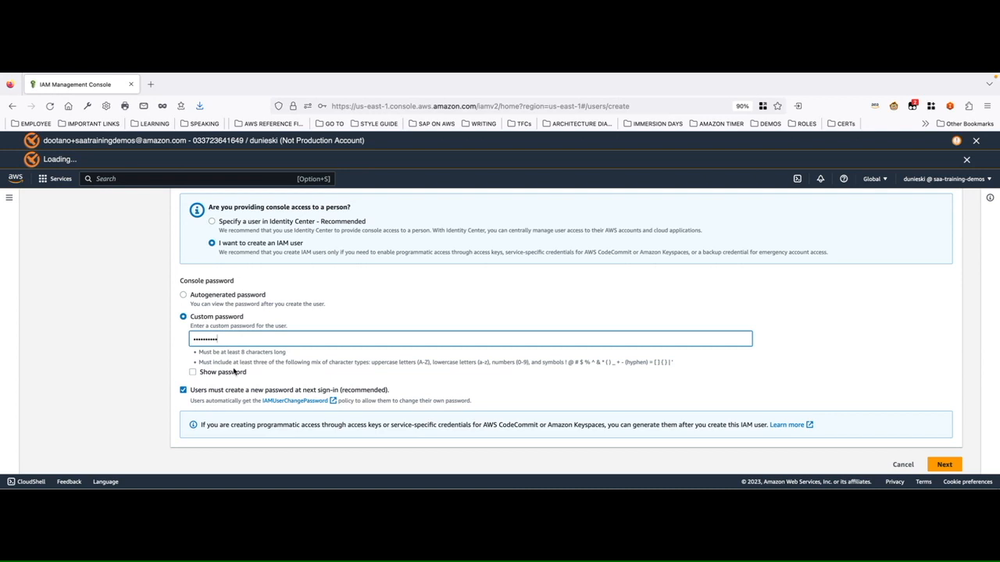
scroll(234, 374, down, 1)
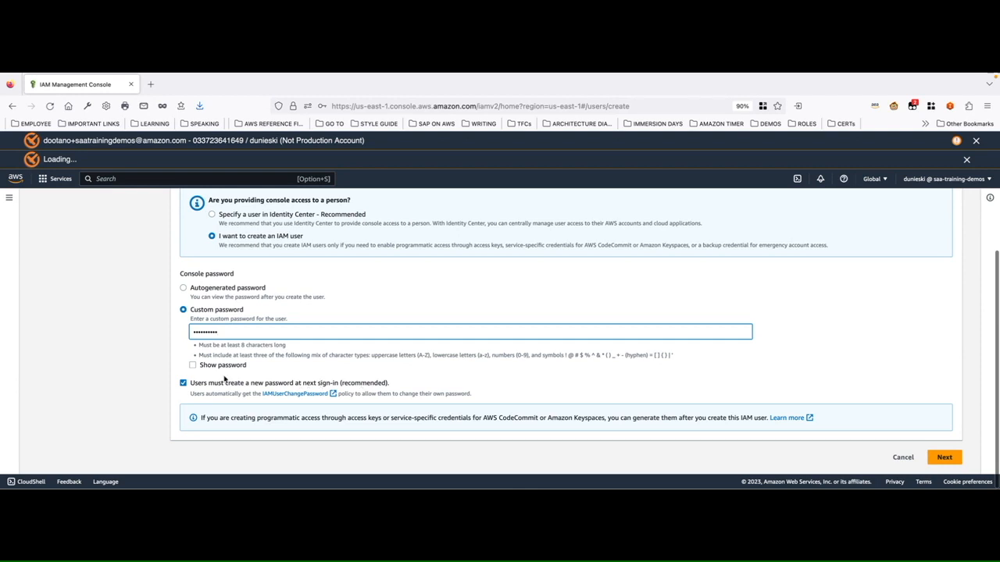
Turn off the required password change at next sign-in and continue to permissions, declining to save the login in the browser.
click(184, 382)
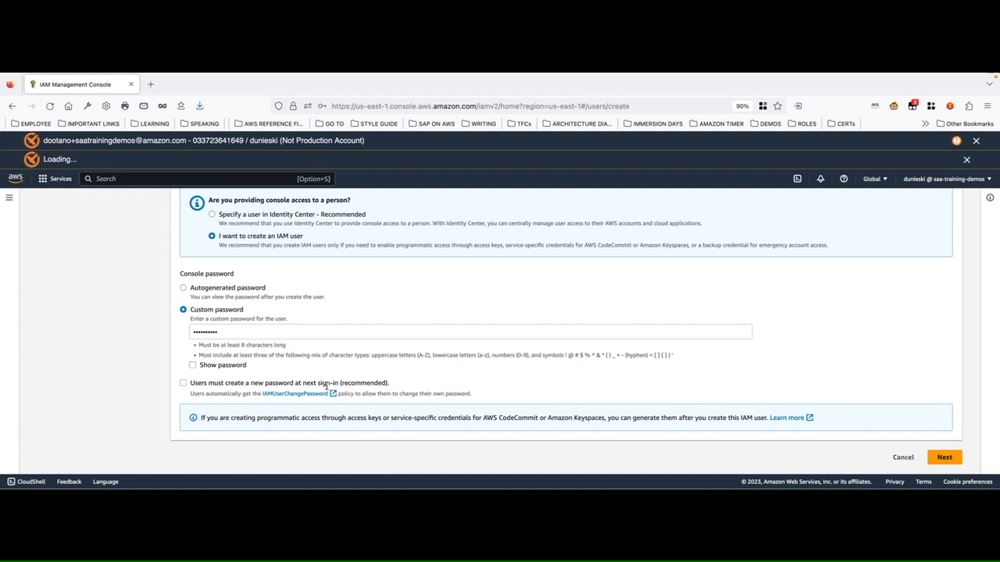
drag(419, 393, 477, 398)
scroll(473, 396, up, 1)
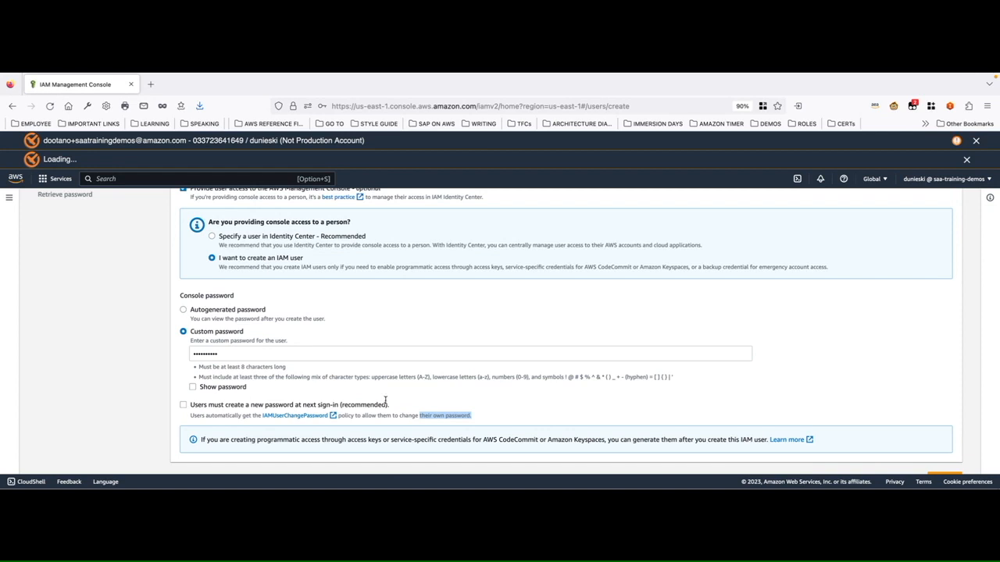
scroll(385, 400, up, 2)
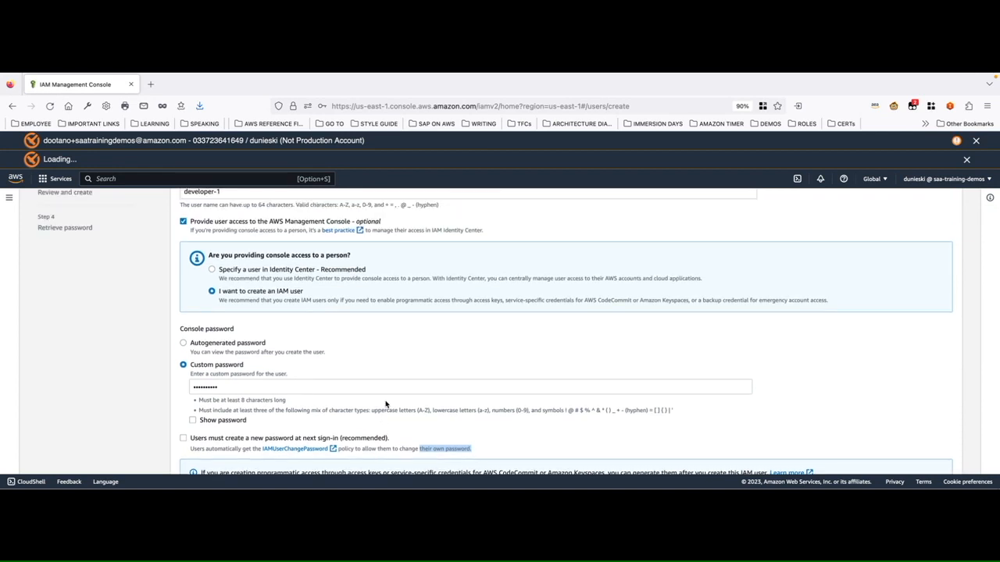
scroll(385, 404, down, 2)
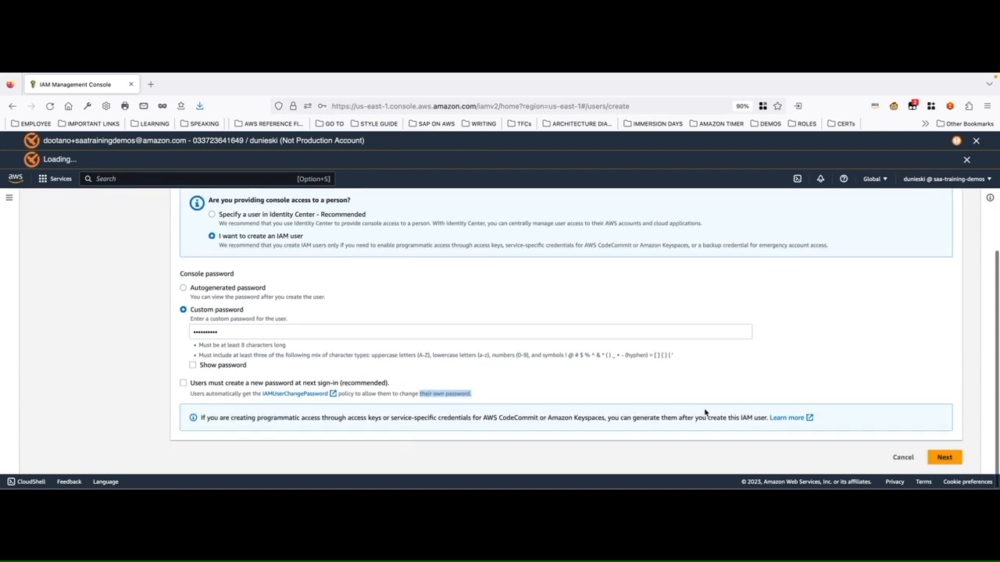
click(929, 460)
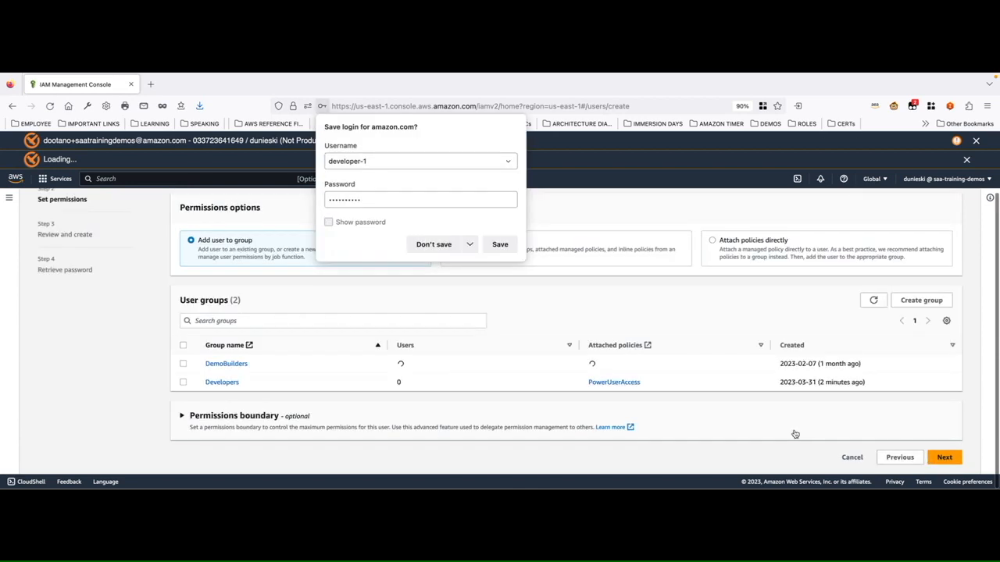
click(437, 244)
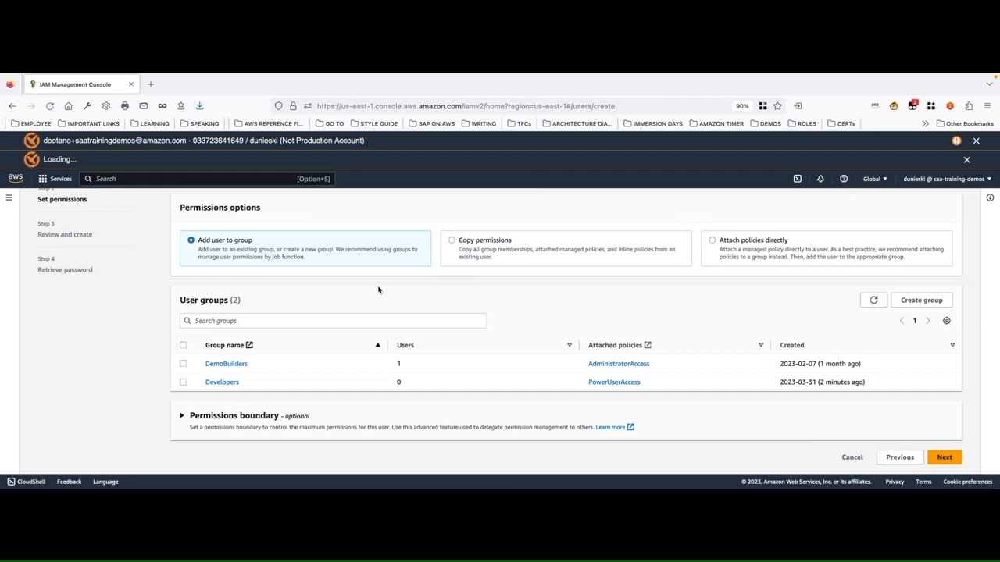
Add developer-1 to the Developers group and proceed to the review stage.
click(183, 383)
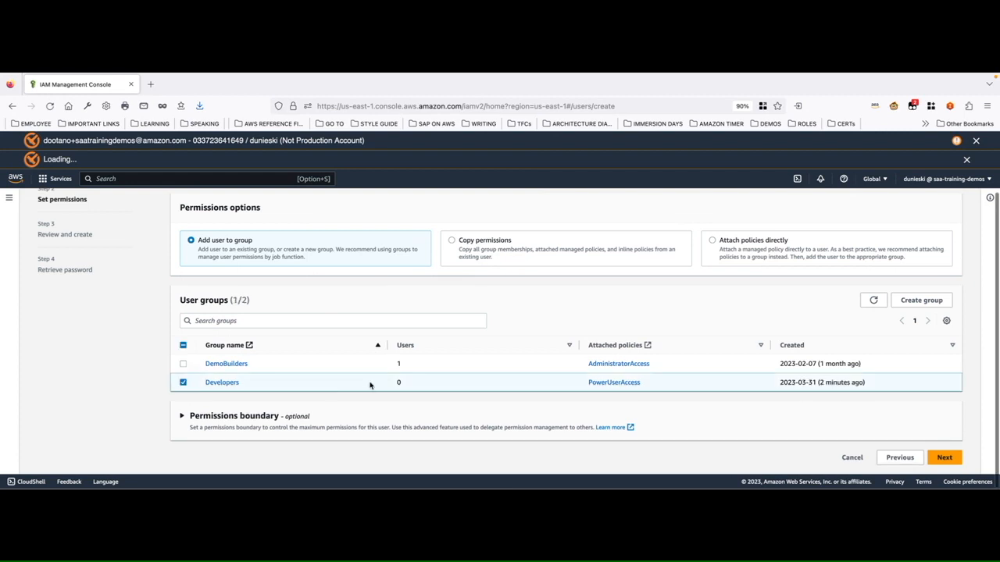
scroll(256, 379, down, 1)
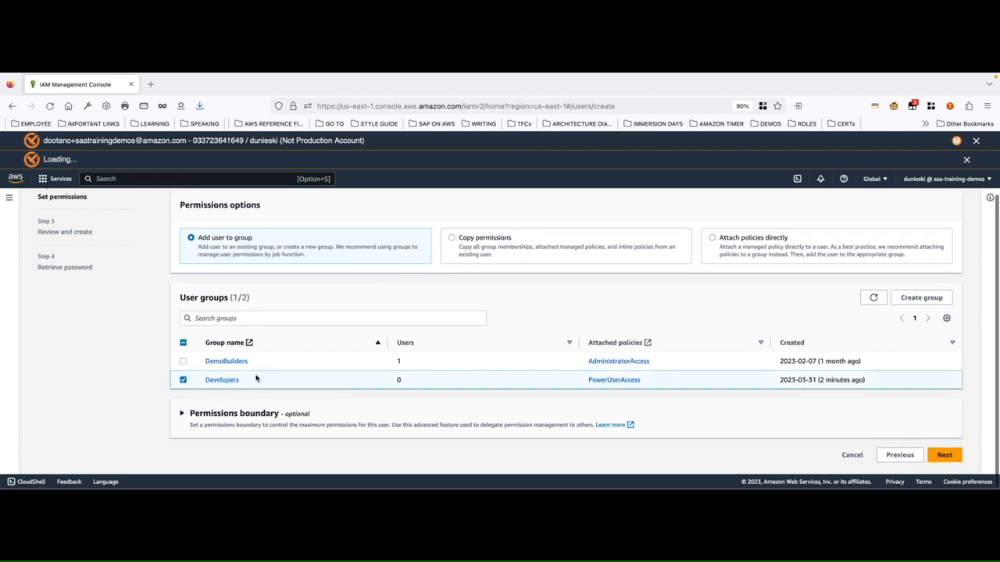
click(944, 456)
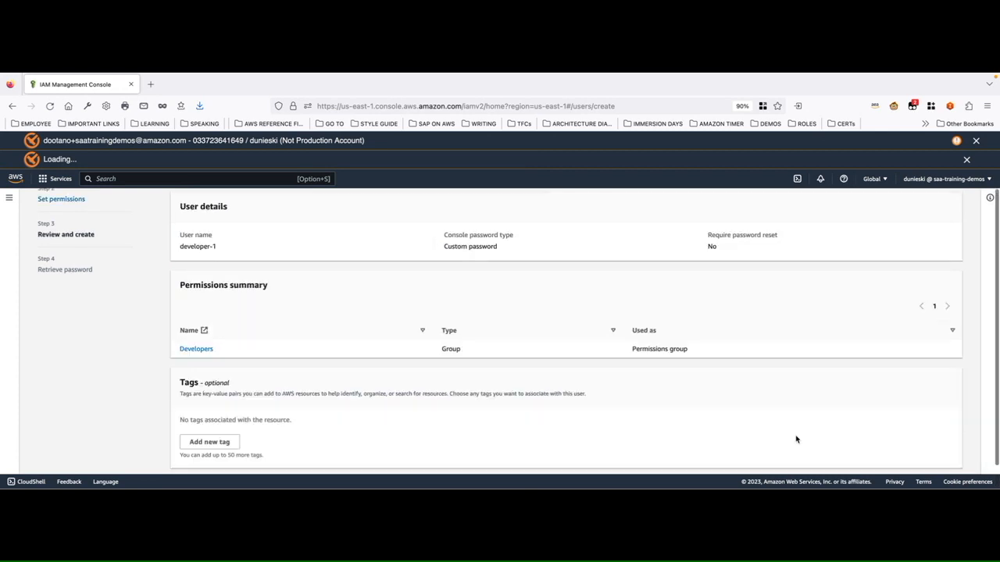
Review the details and create the developer-1 user, returning to the users list without viewing or downloading its password.
scroll(399, 364, up, 3)
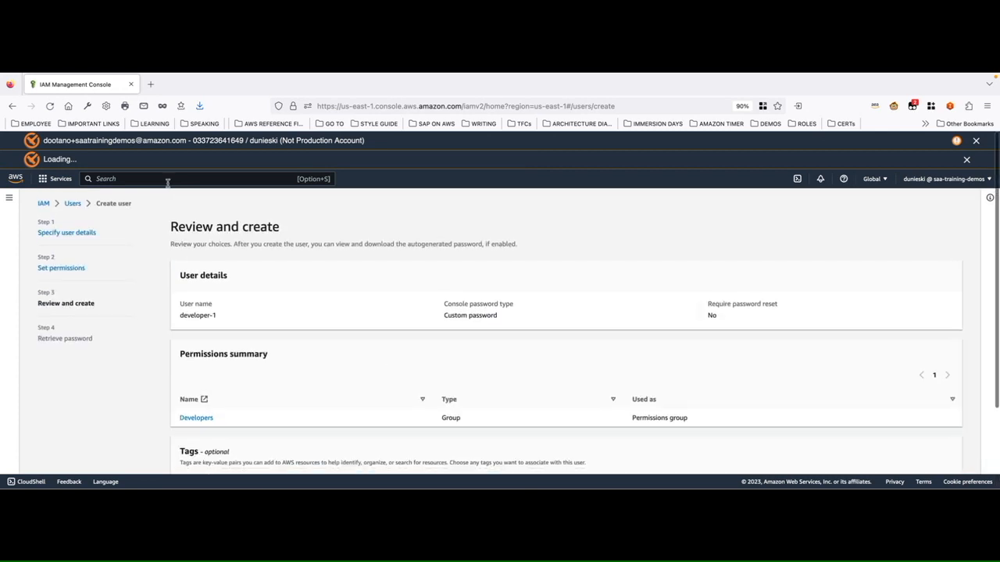
drag(171, 225, 296, 232)
scroll(343, 289, down, 1)
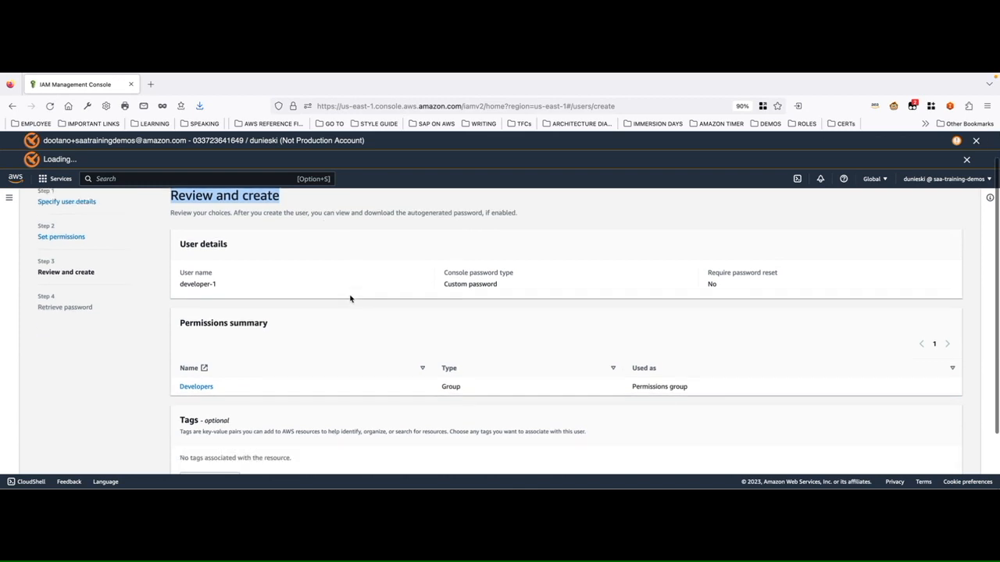
scroll(312, 294, down, 1)
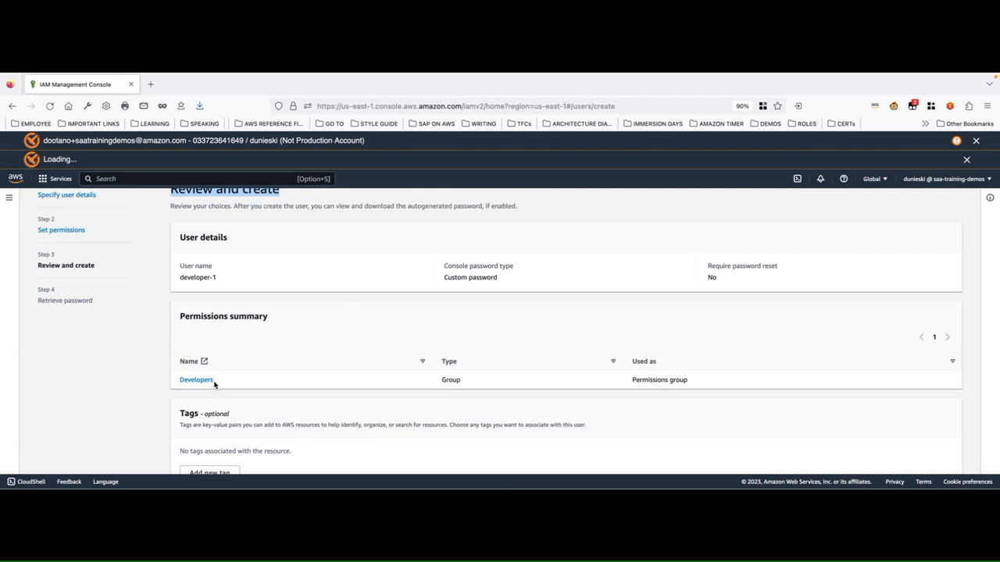
scroll(214, 385, down, 3)
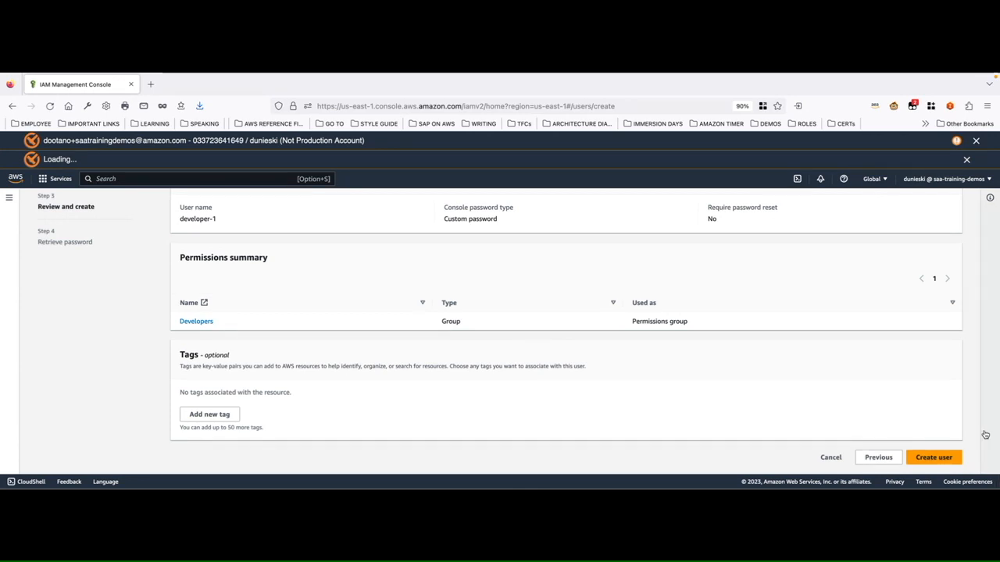
click(934, 457)
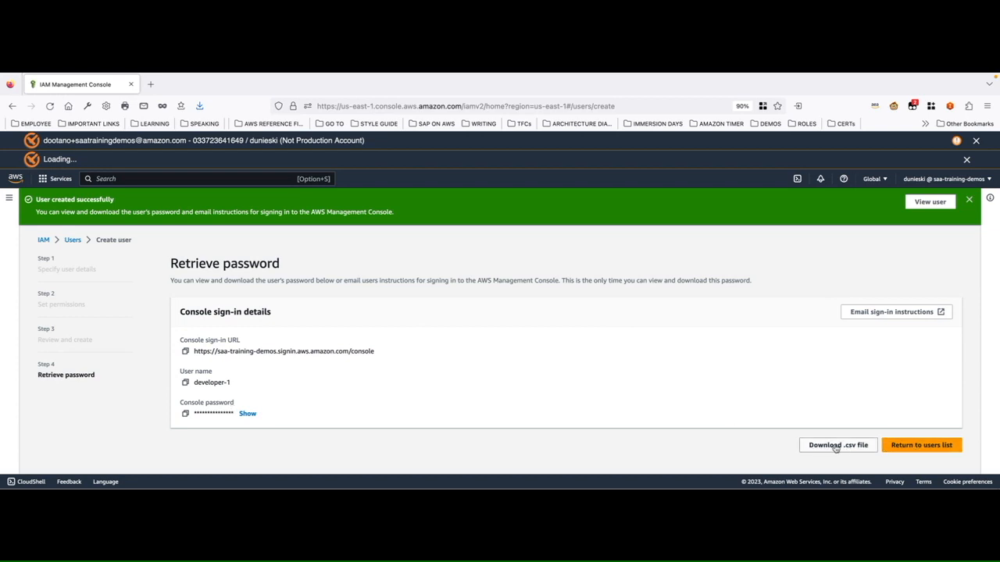
click(898, 445)
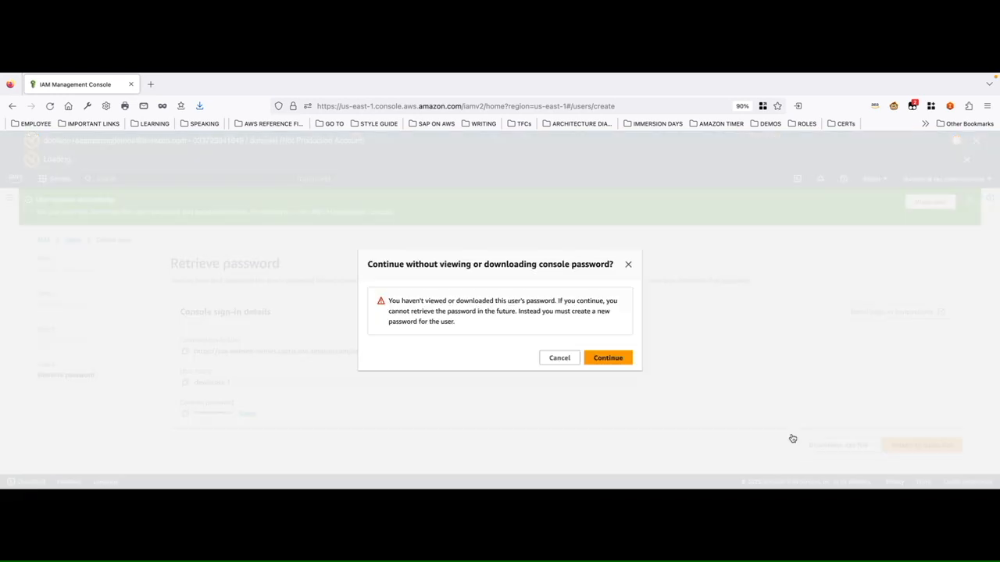
click(608, 361)
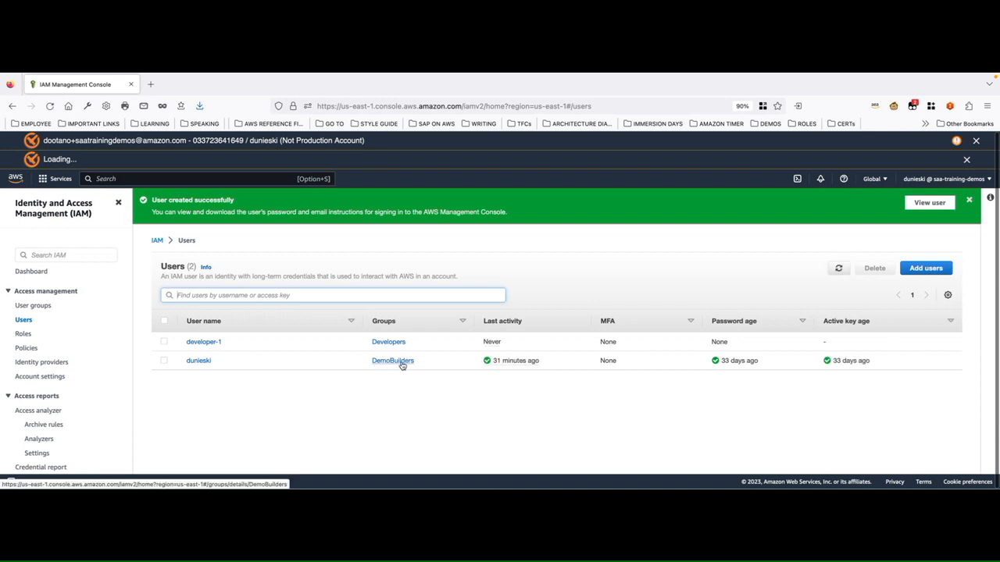
Open the existing user in the DemoBuilders group and examine its permissions policies and summary.
click(203, 361)
scroll(308, 387, down, 2)
scroll(308, 386, down, 1)
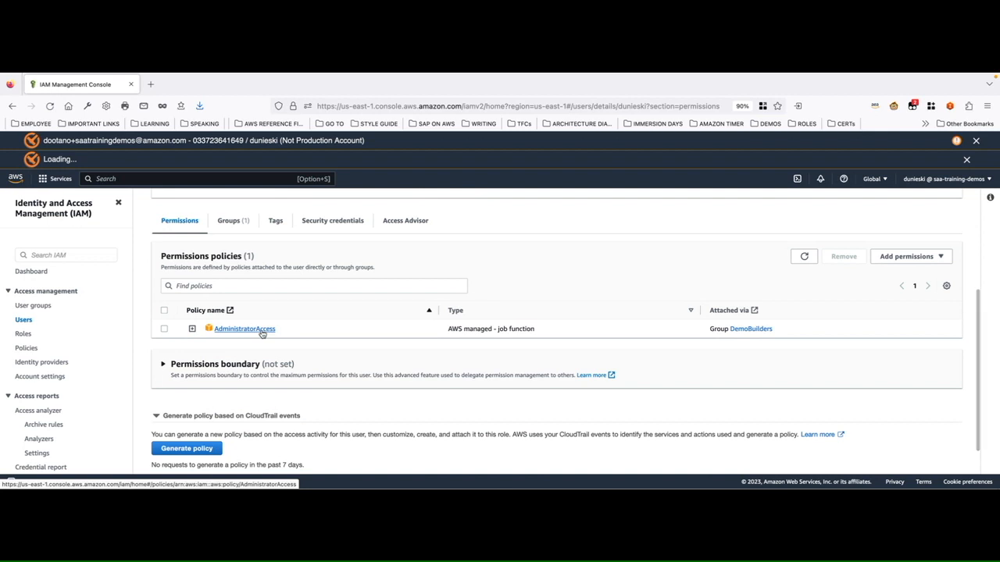
scroll(262, 334, up, 1)
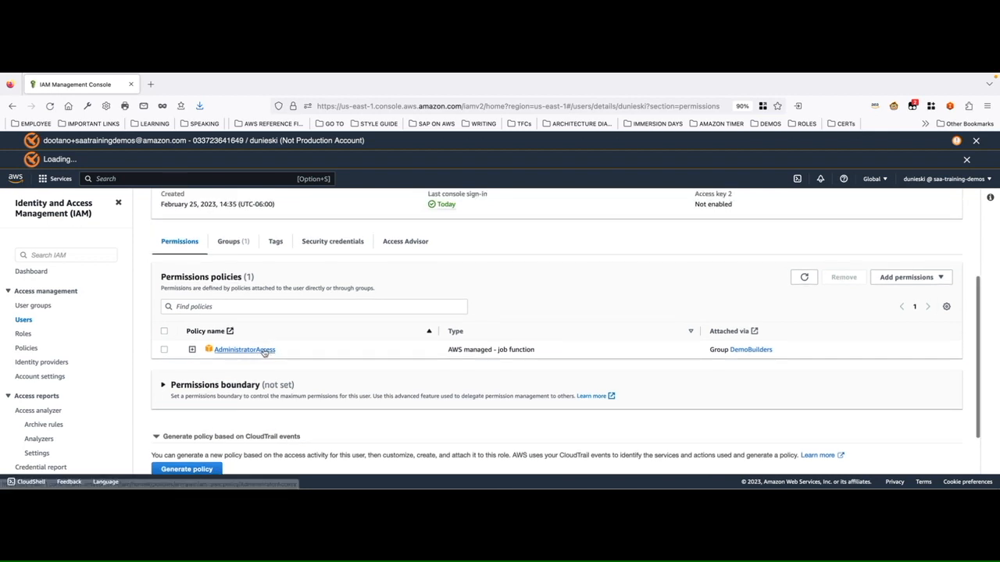
scroll(266, 352, up, 3)
scroll(264, 353, up, 3)
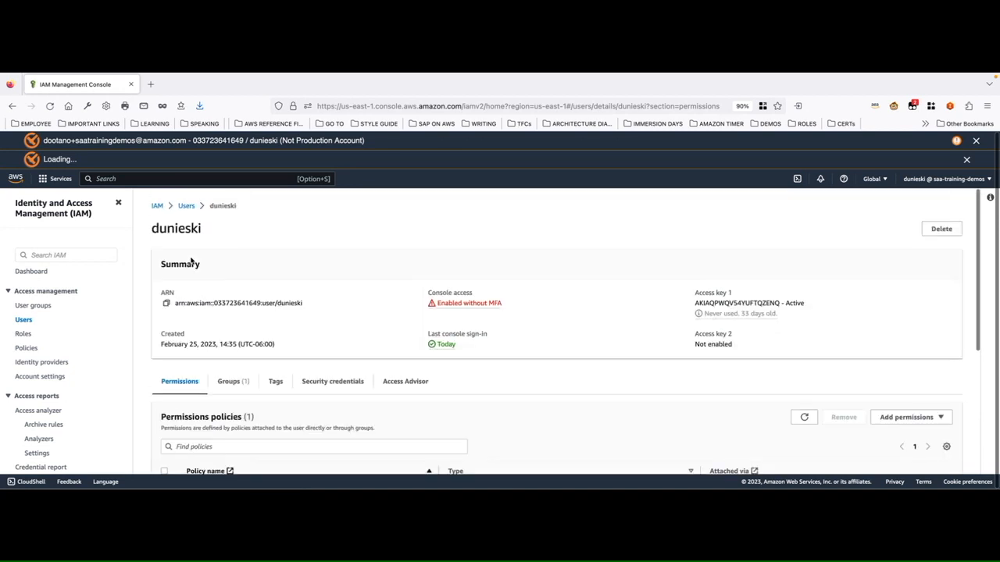
drag(152, 227, 211, 231)
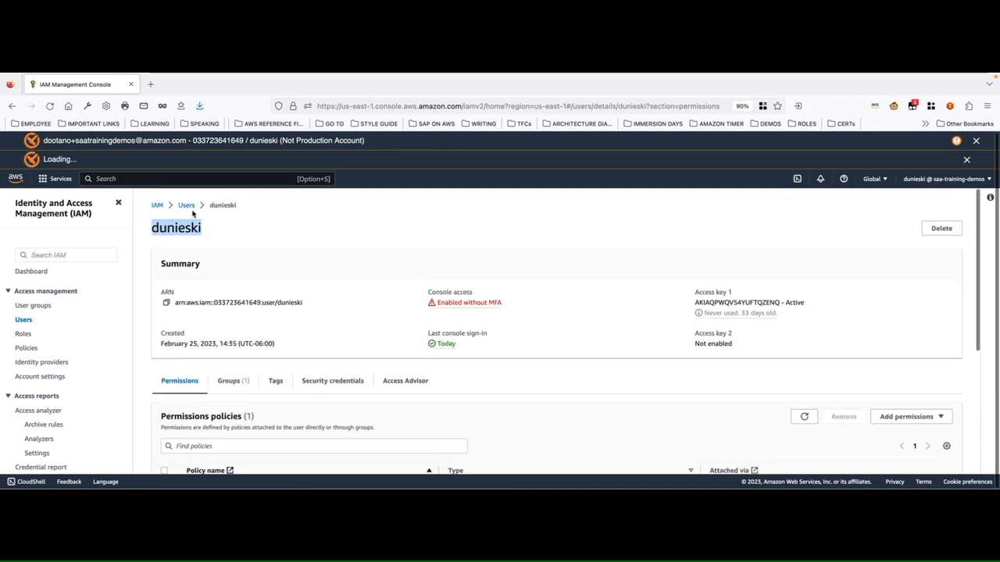
Open developer-1 from the users list and examine its summary, its permissions policy and the group the policy is attached through.
click(186, 205)
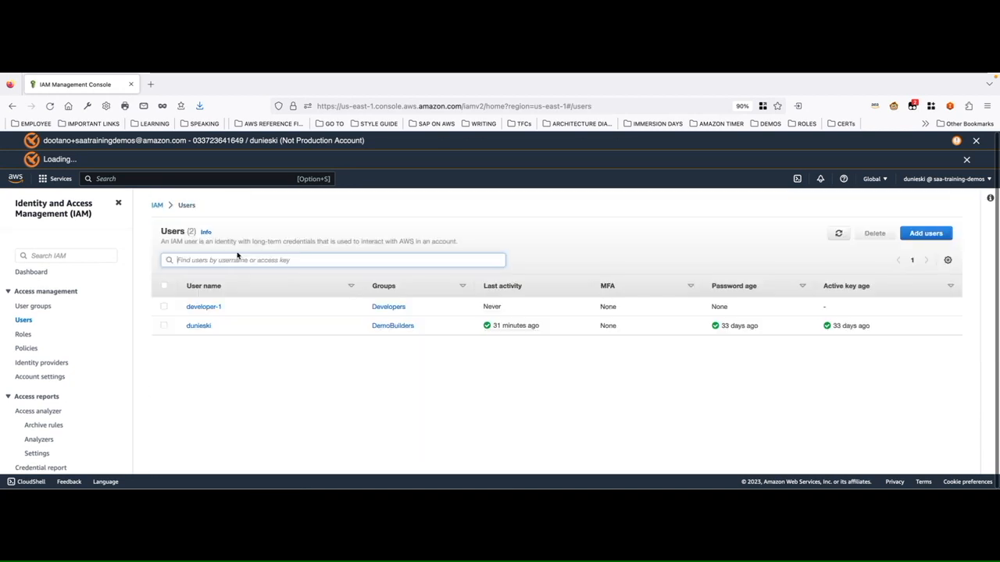
click(204, 307)
scroll(308, 382, down, 3)
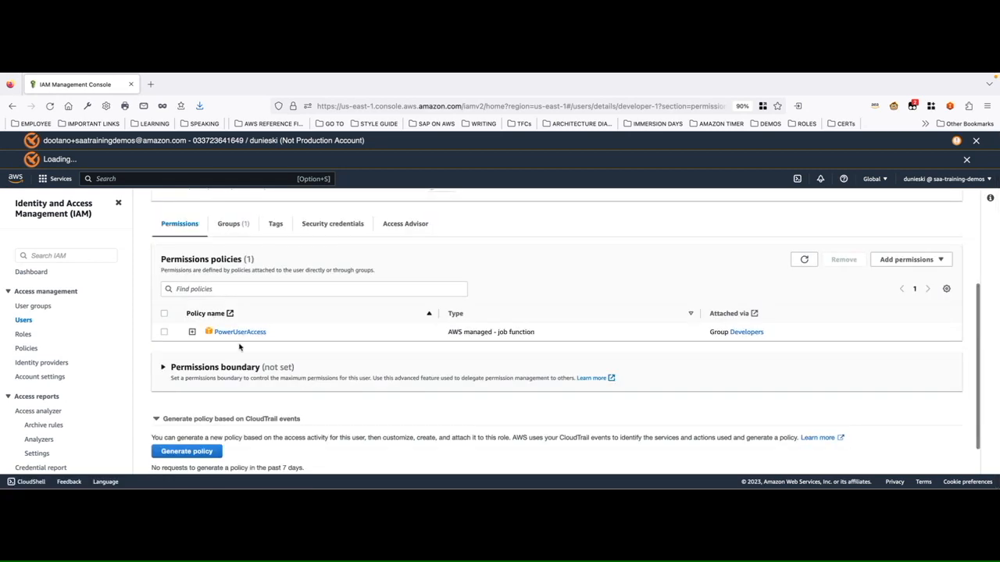
scroll(230, 339, up, 2)
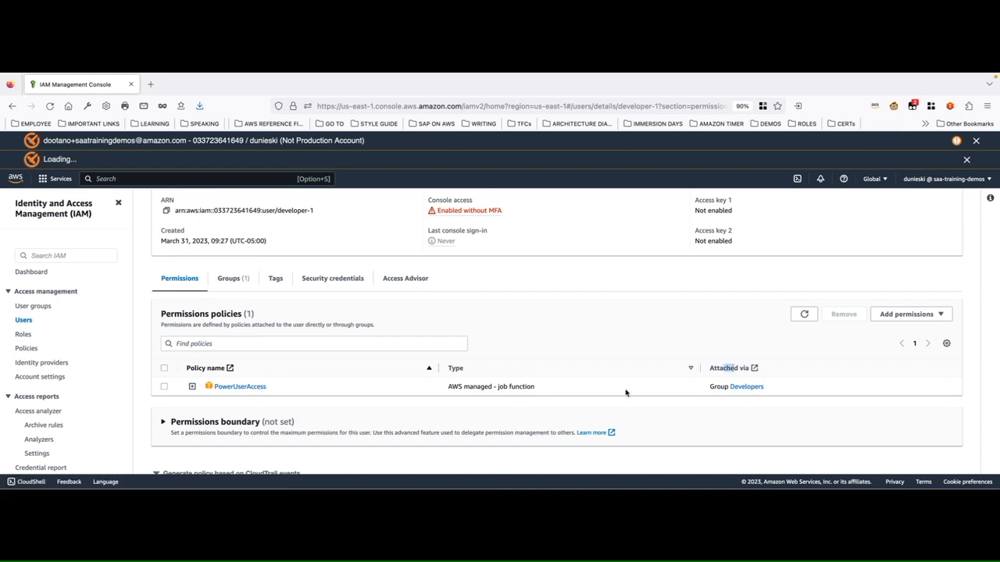
scroll(134, 329, up, 1)
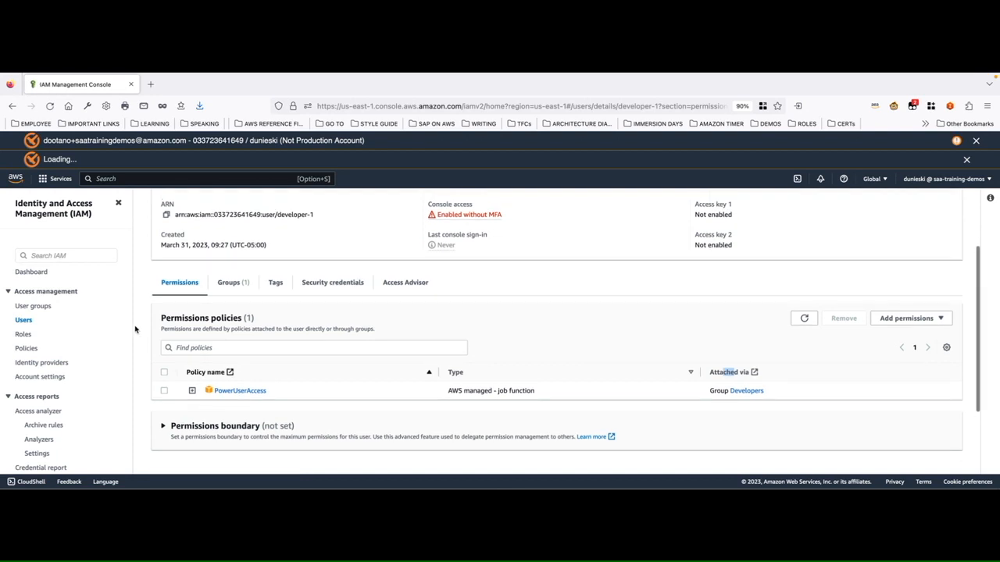
scroll(167, 344, up, 3)
scroll(169, 345, down, 2)
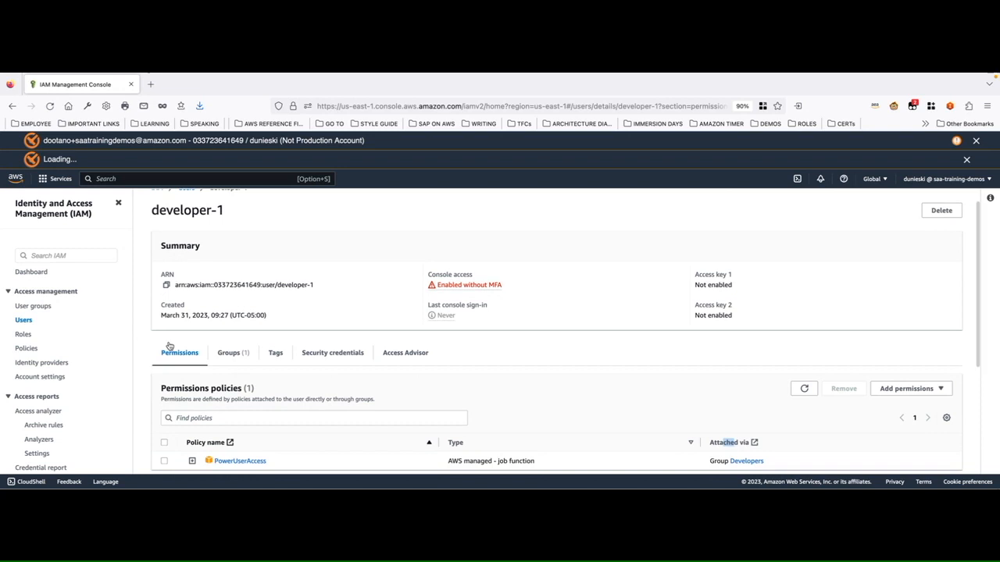
scroll(169, 345, up, 1)
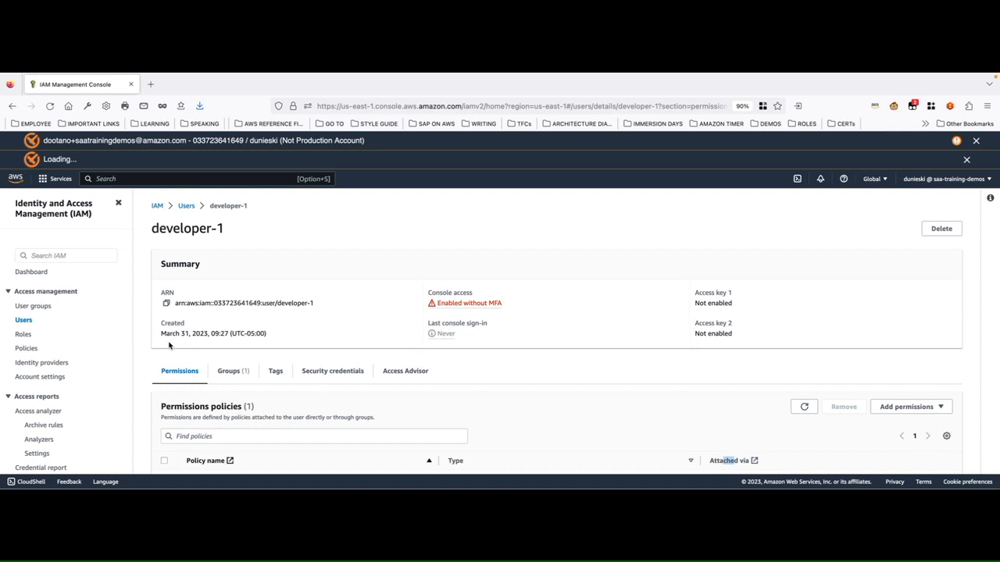
scroll(185, 359, down, 3)
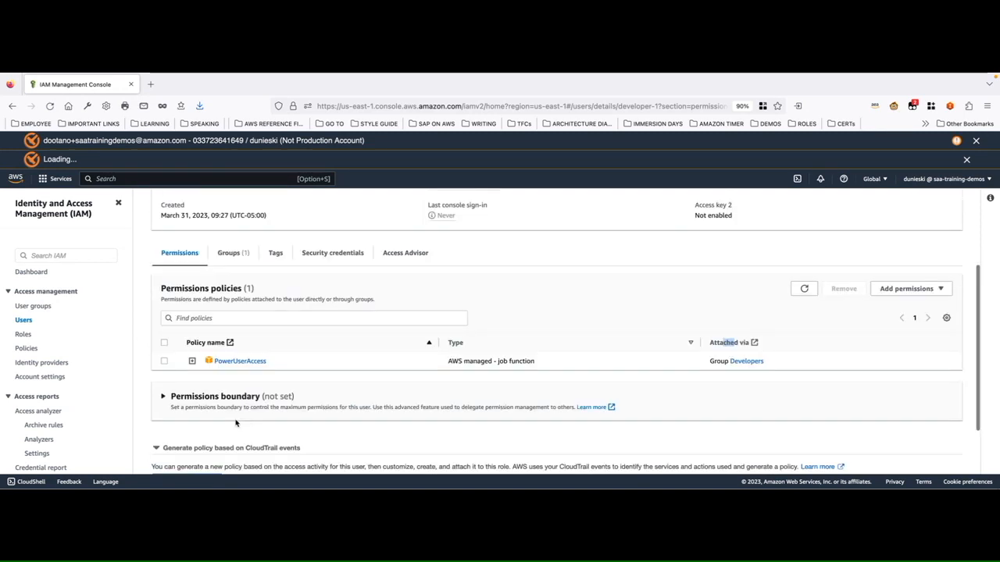
scroll(234, 391, up, 3)
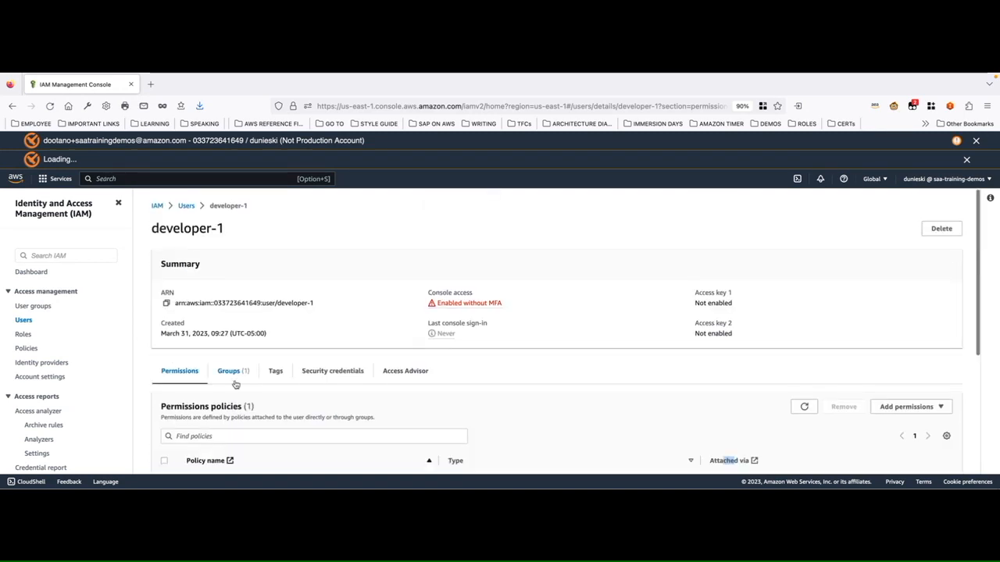
scroll(235, 384, down, 2)
scroll(204, 414, up, 2)
scroll(213, 376, down, 2)
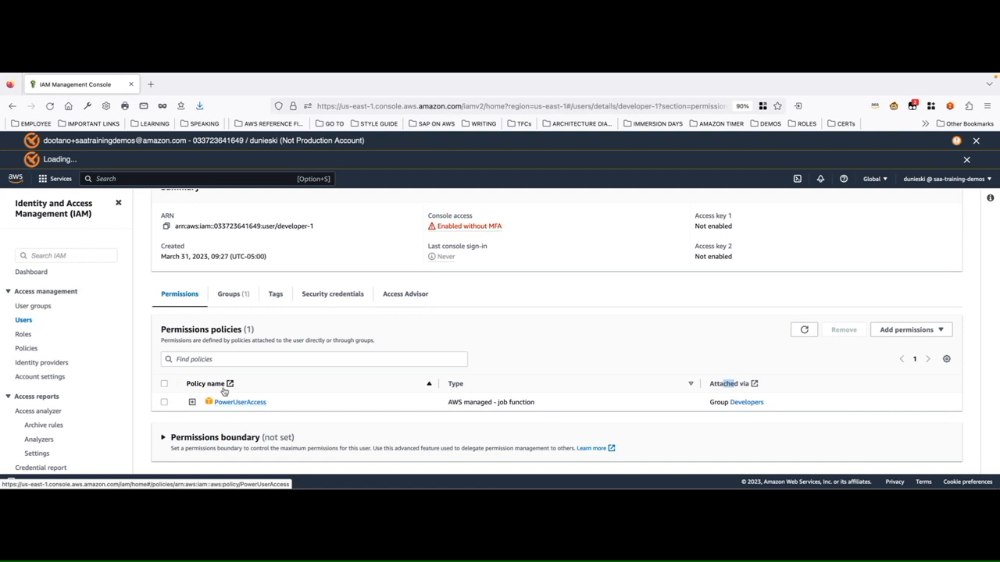
scroll(292, 402, up, 1)
Return to the users list, select and deselect developer-1, and look over its details page again.
click(24, 320)
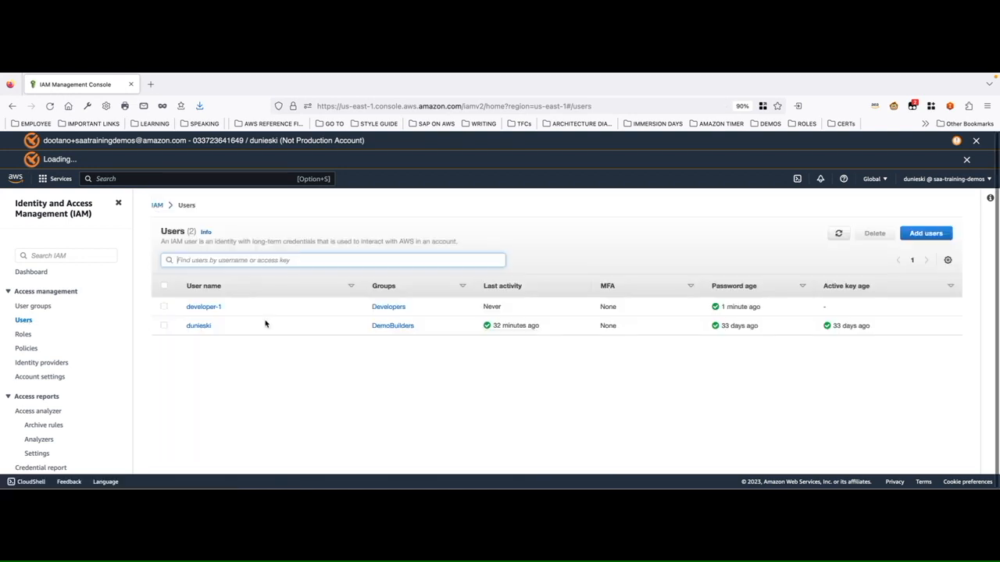
click(164, 306)
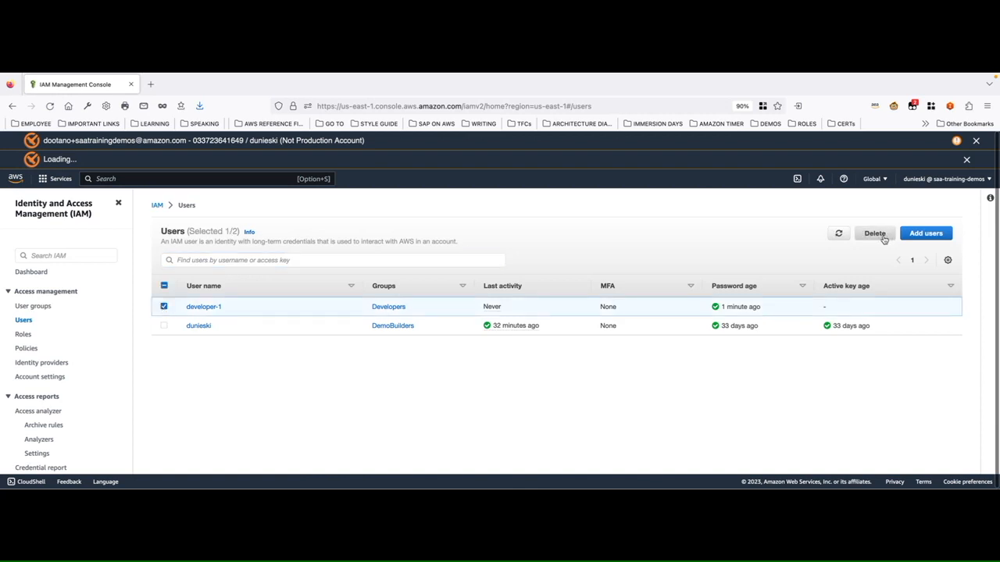
click(171, 307)
click(202, 308)
scroll(273, 383, down, 5)
scroll(280, 373, up, 5)
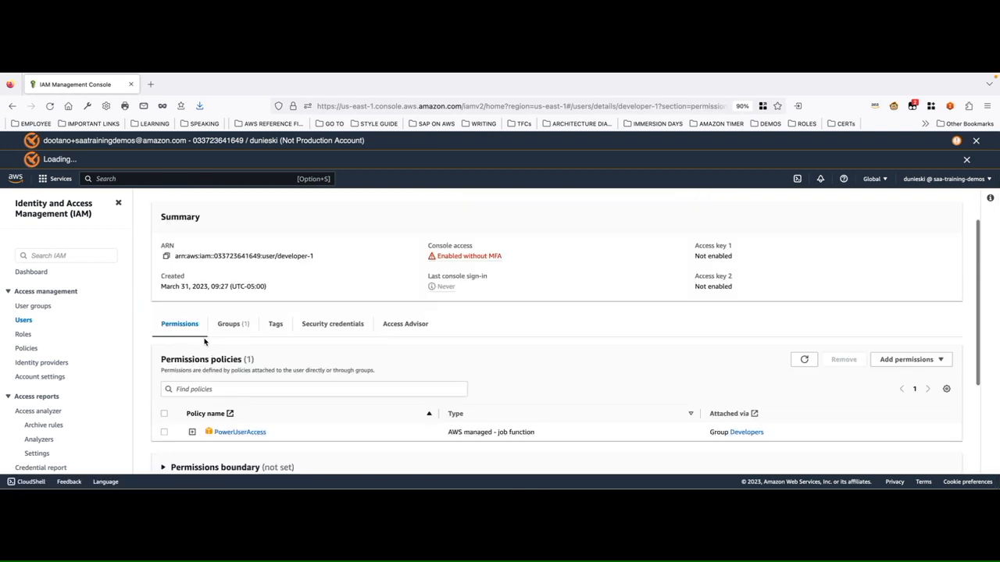
Start adding another user from the users list and name it nopermissions-user.
click(24, 320)
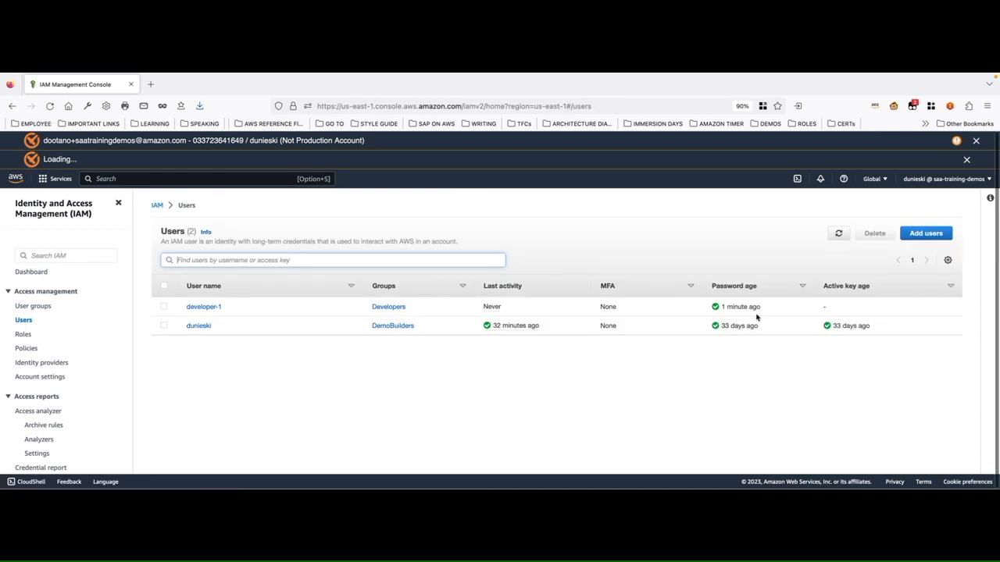
click(926, 233)
click(231, 302)
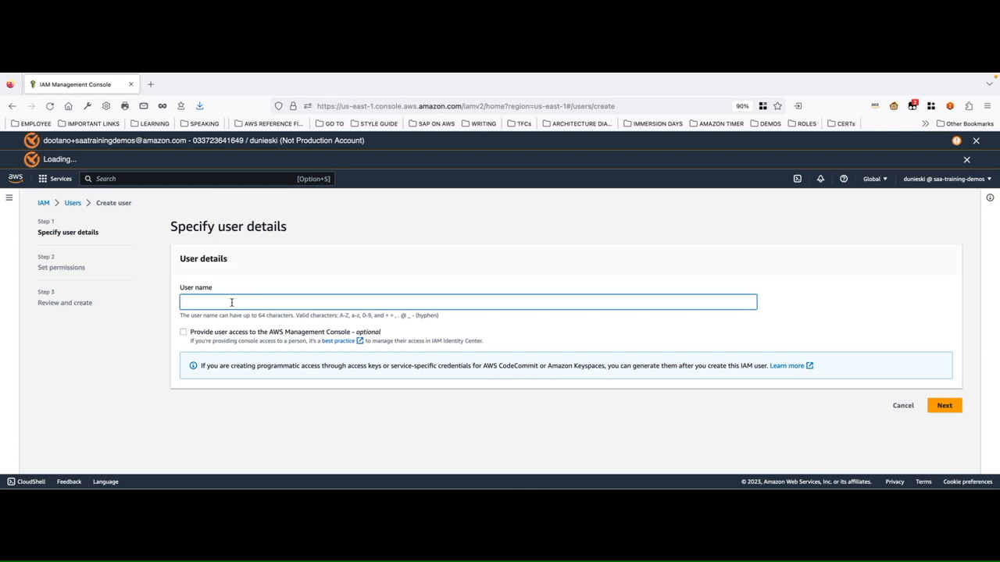
text(noaccess-user)
drag(211, 302, 194, 301)
text(permissions)
Give nopermissions-user access to the AWS Management Console and choose to create it as an IAM user.
click(186, 333)
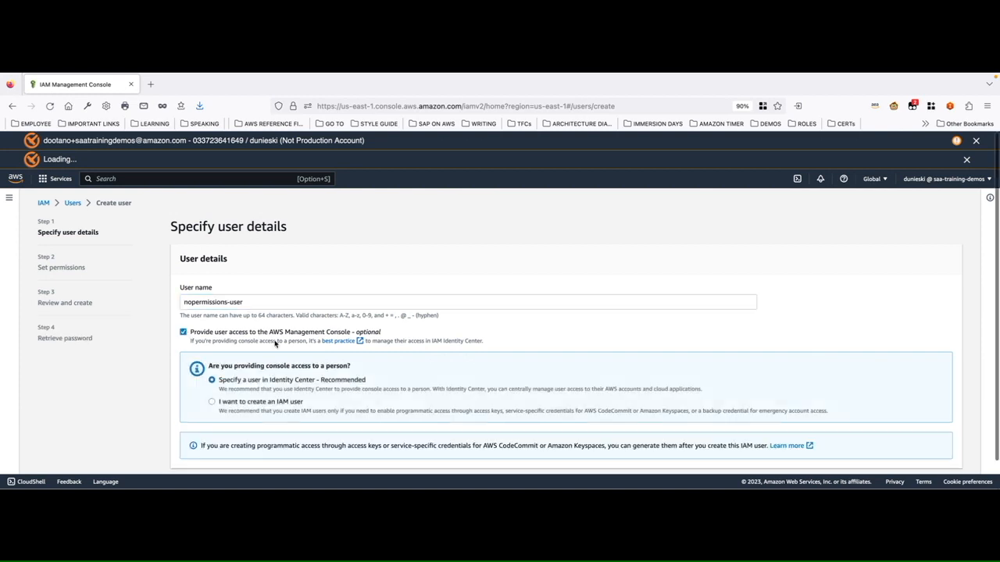
scroll(275, 343, down, 1)
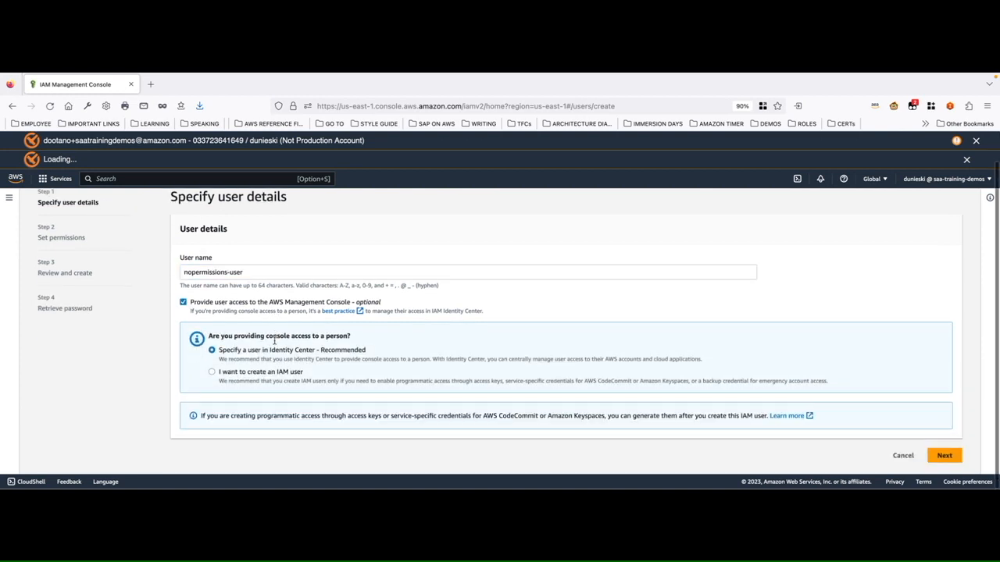
click(211, 376)
scroll(249, 387, down, 4)
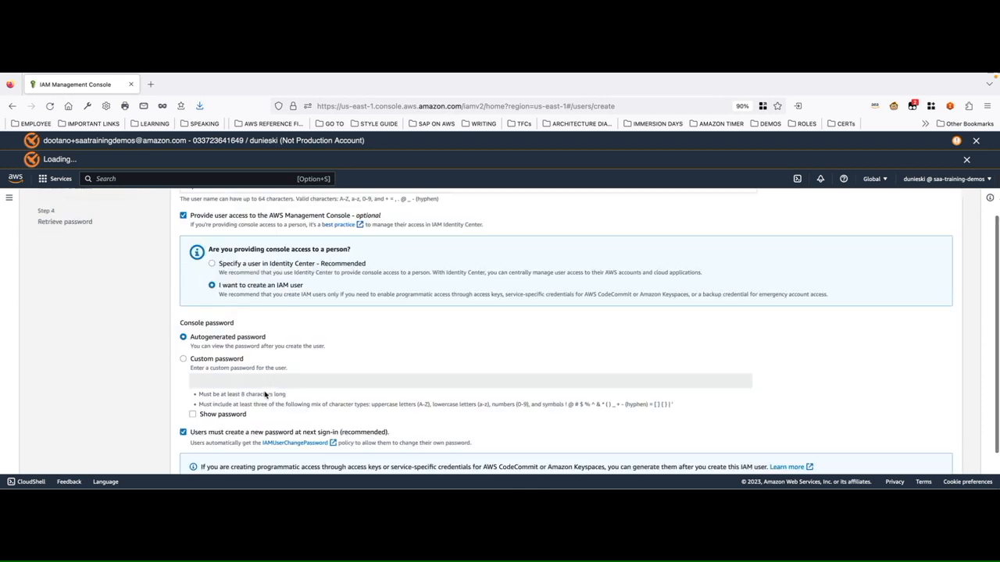
Choose a custom console password for nopermissions-user, enter the account password, and turn off the required password change at next sign-in.
click(184, 339)
click(204, 360)
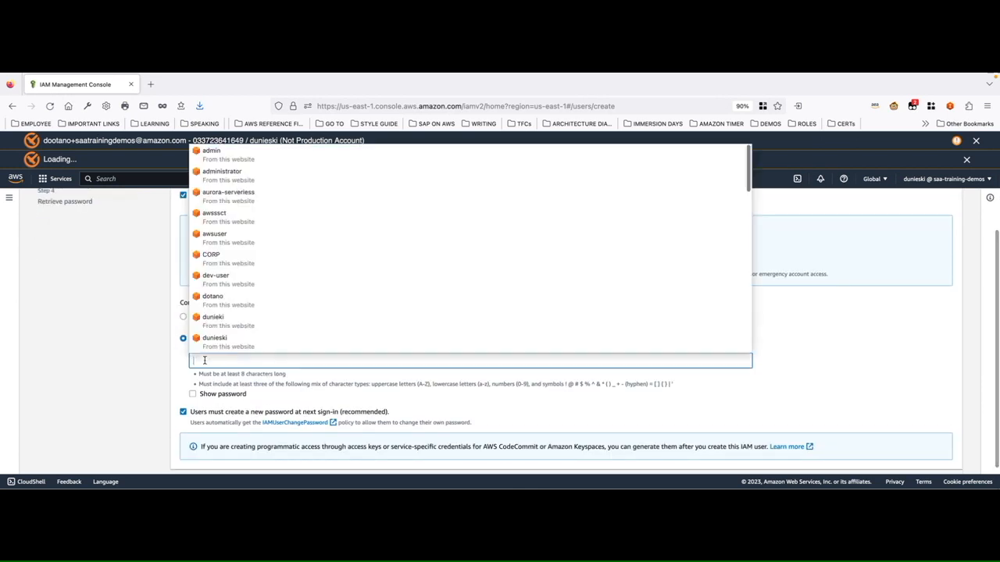
text(•••••••••)
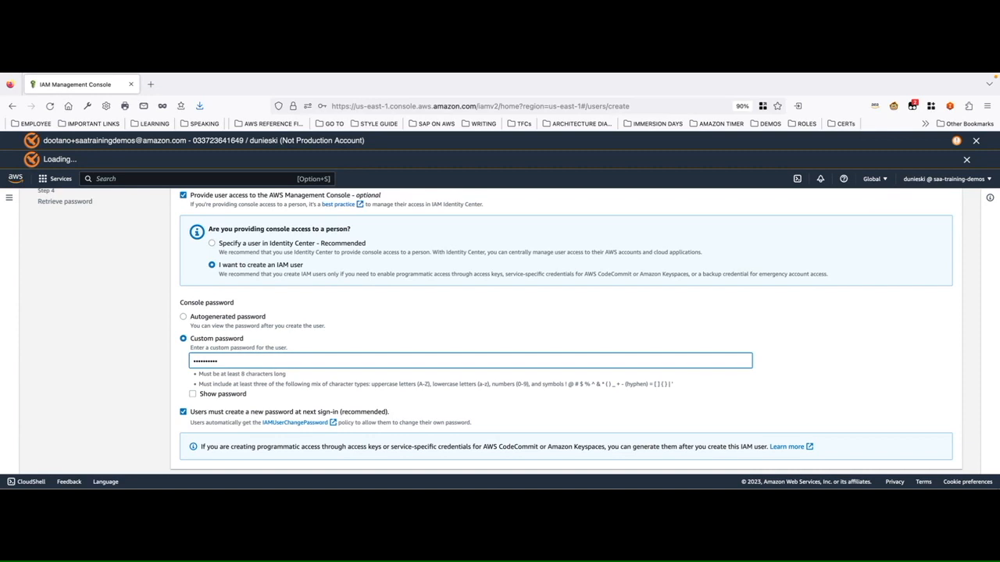
click(185, 412)
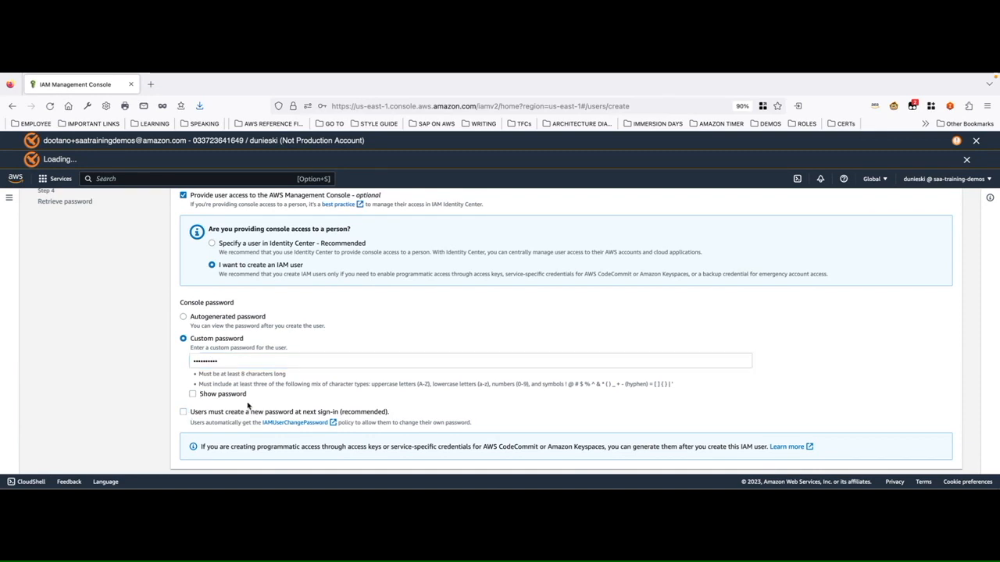
Continue through the permissions stage without assigning any group or policy, and create the nopermissions-user user.
scroll(195, 406, down, 1)
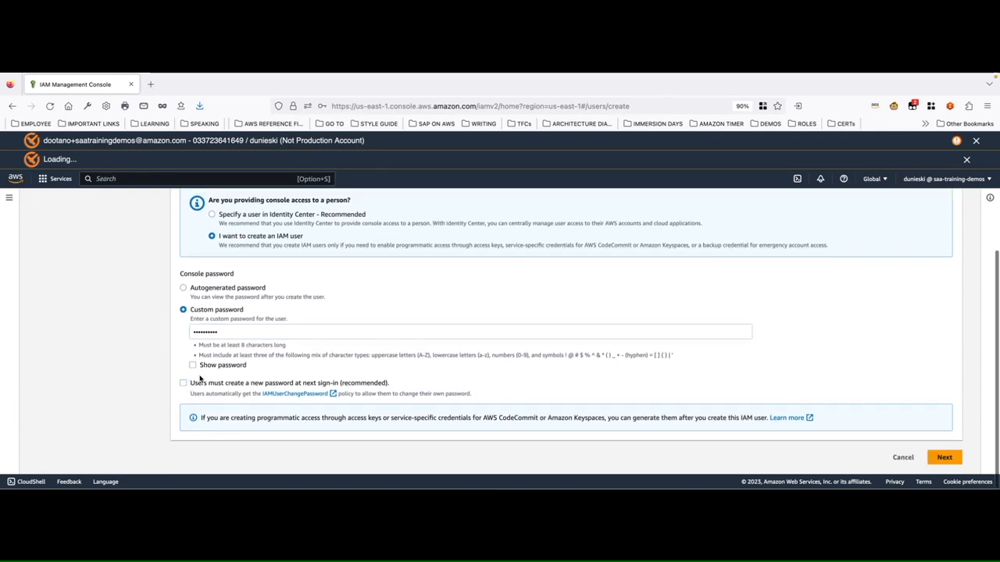
click(943, 457)
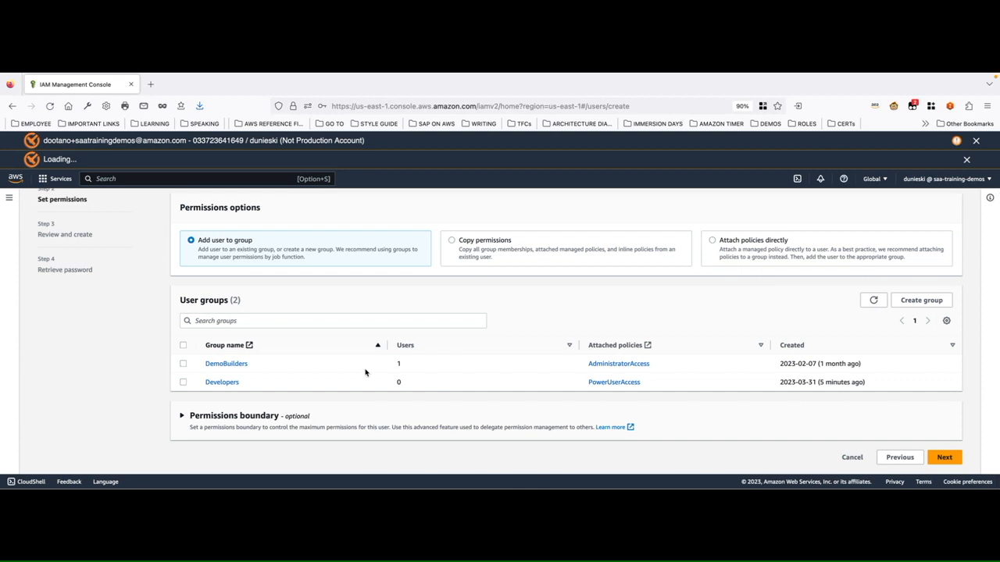
click(944, 458)
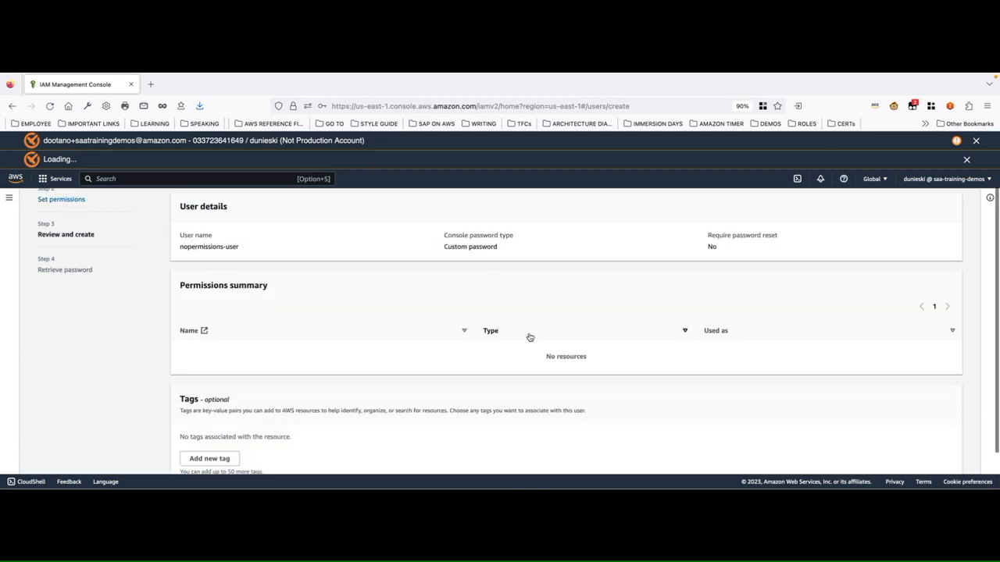
scroll(530, 337, down, 2)
click(937, 457)
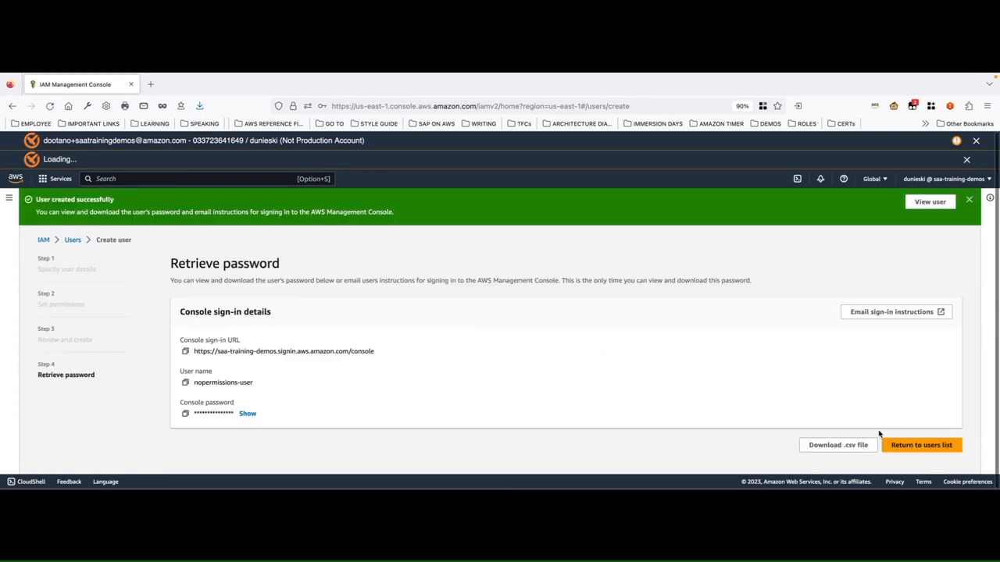
Return to the users list without downloading the sign-in details, go to the IAM dashboard, and open the Policy Simulator.
click(918, 447)
click(610, 359)
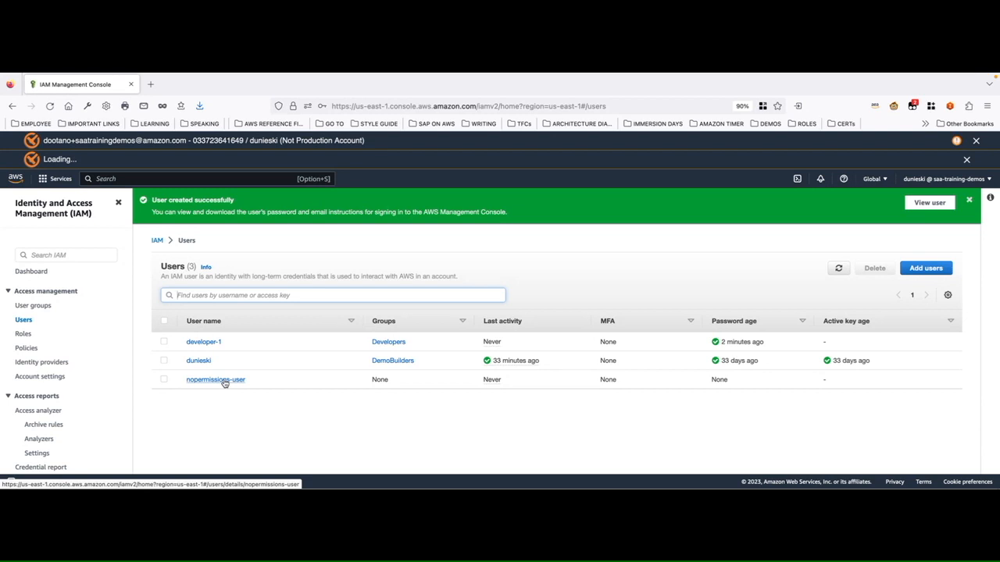
click(45, 215)
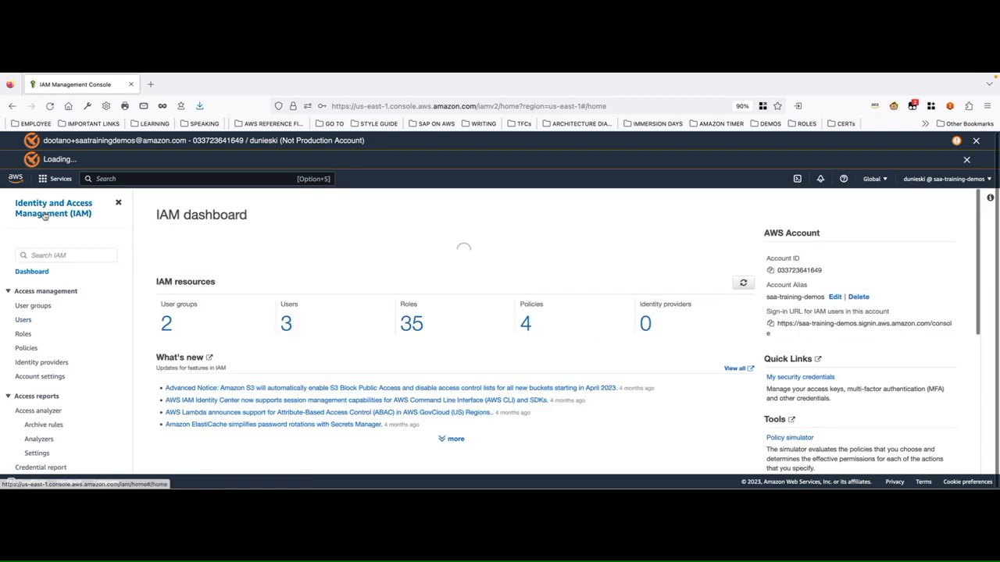
scroll(781, 375, down, 2)
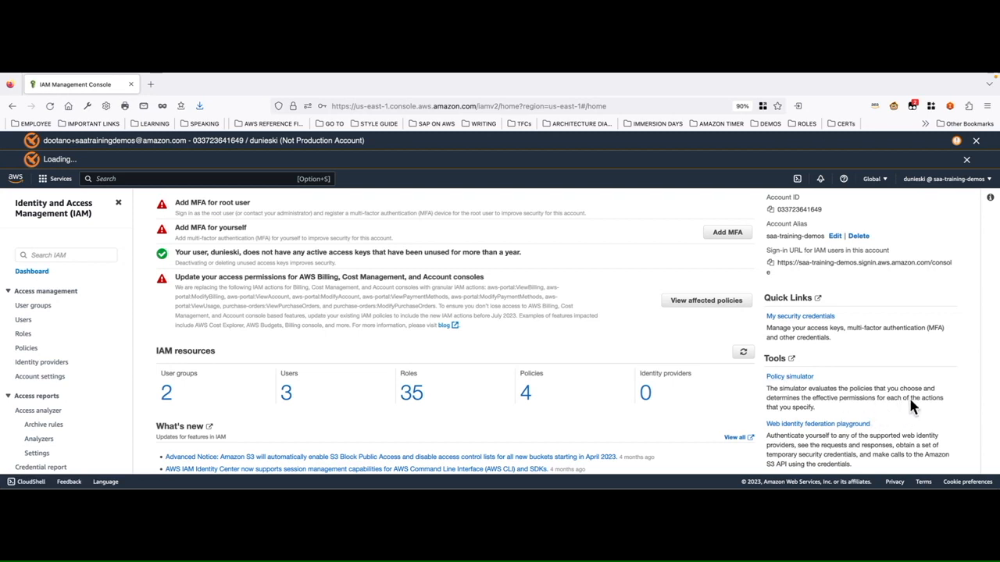
click(790, 378)
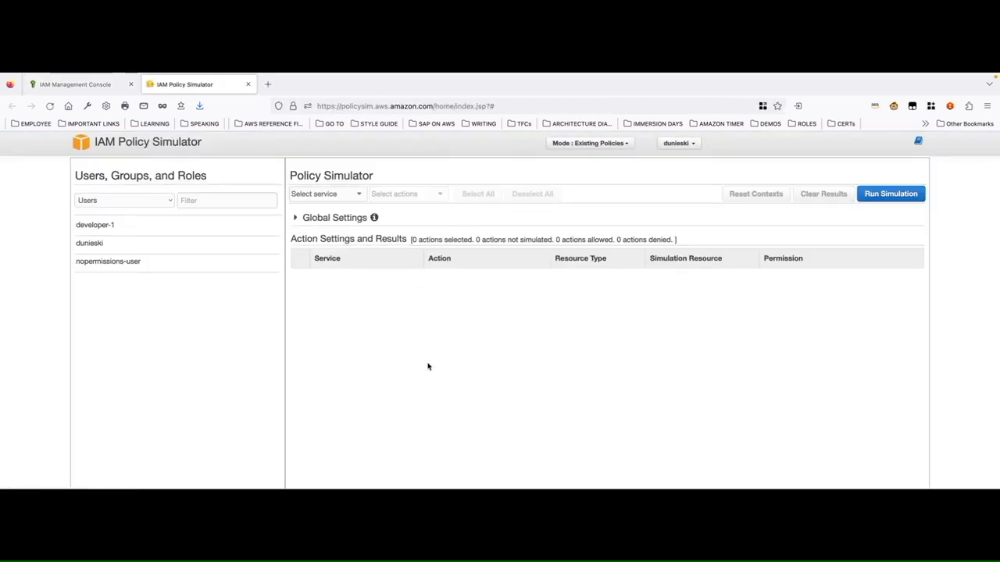
Simulate all Amplify actions for the developer-1 user and look through the permission results.
click(95, 226)
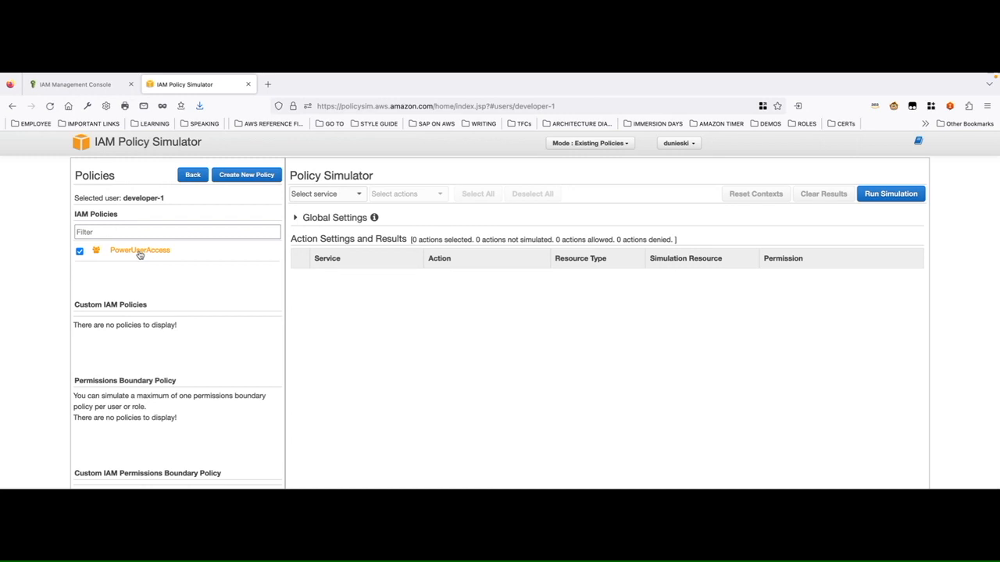
click(356, 195)
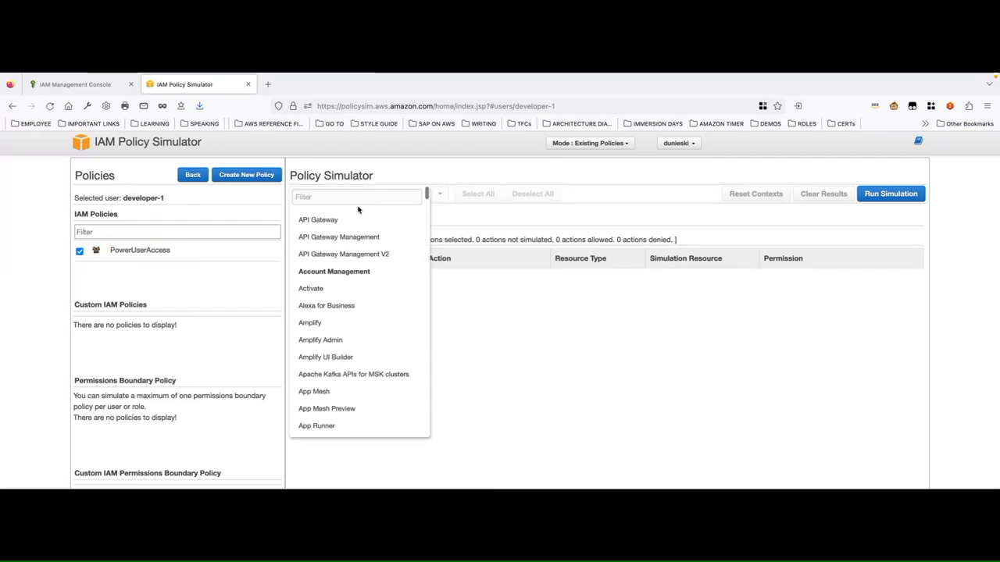
click(326, 323)
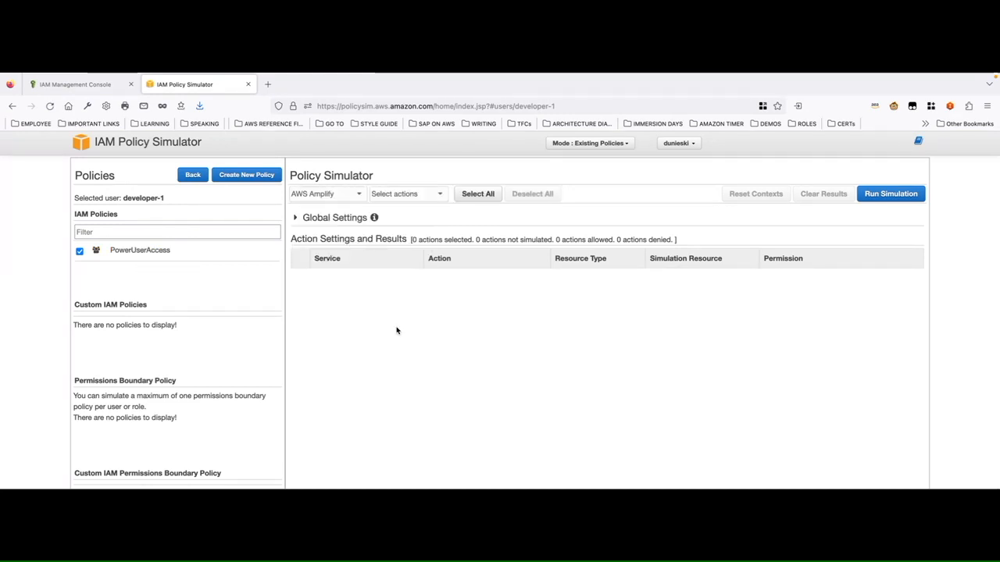
click(469, 196)
click(888, 193)
scroll(794, 444, down, 5)
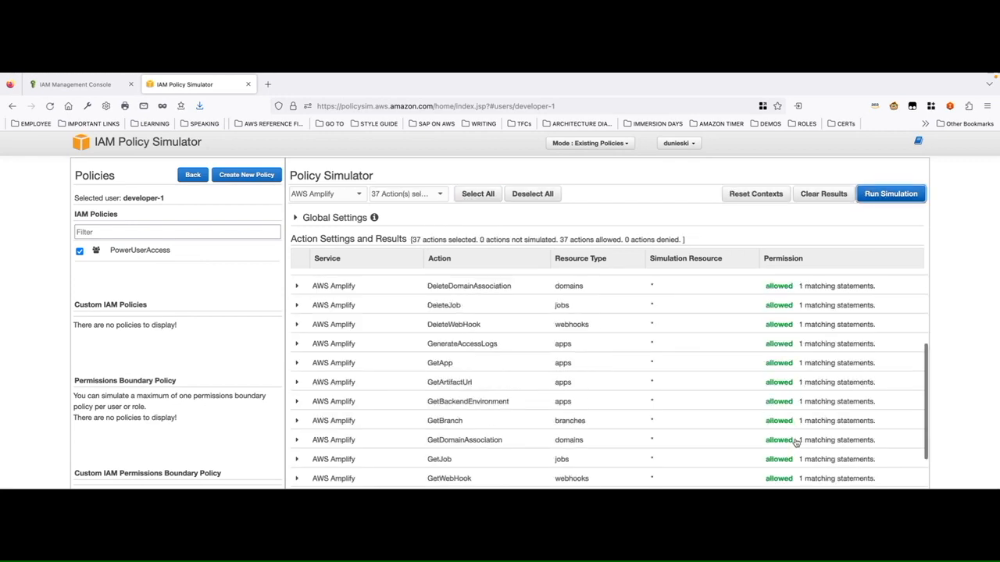
scroll(794, 443, down, 10)
scroll(796, 442, up, 2)
scroll(795, 442, up, 2)
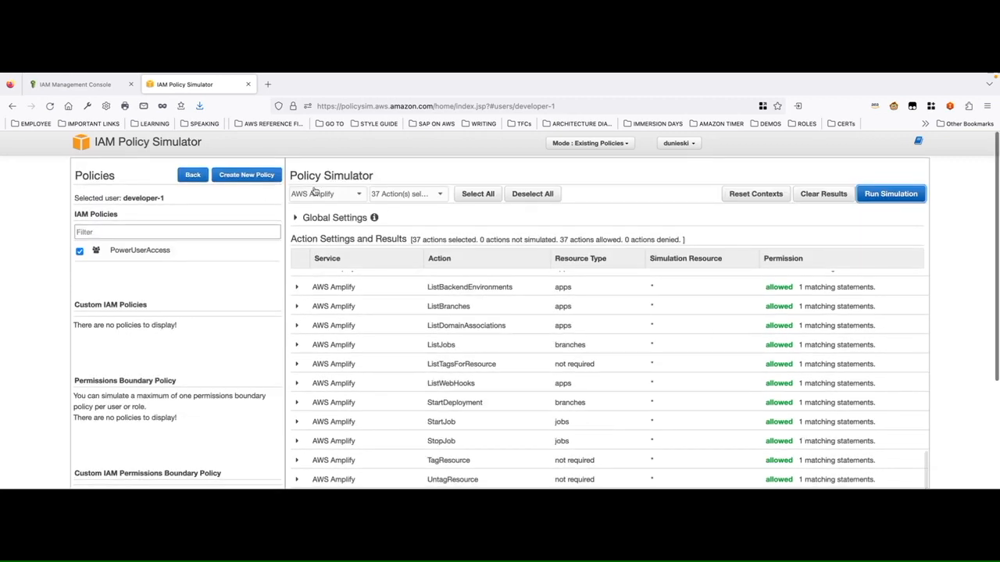
Clear the selected Amplify actions and switch the simulated service to Identity and Access Management.
click(330, 195)
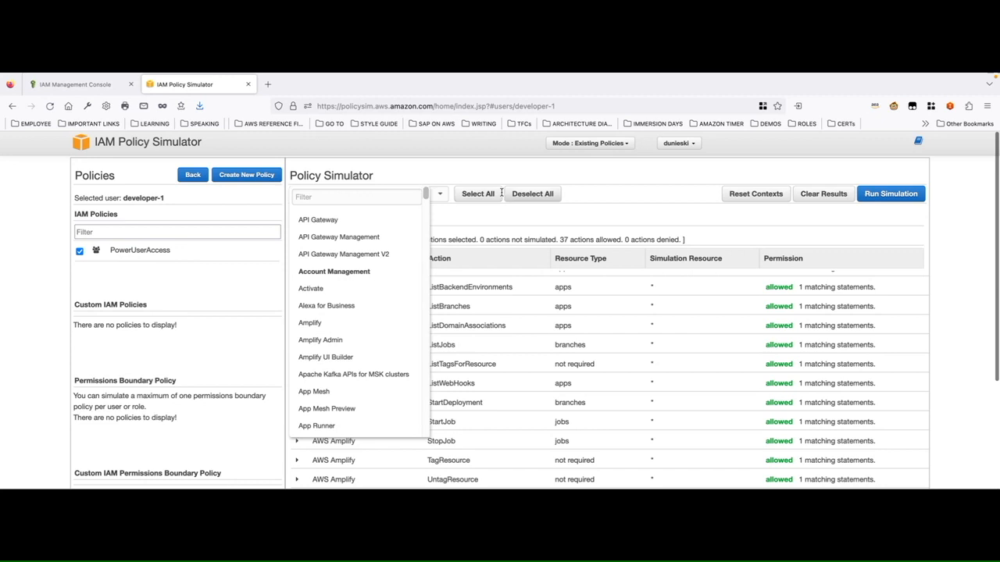
click(524, 194)
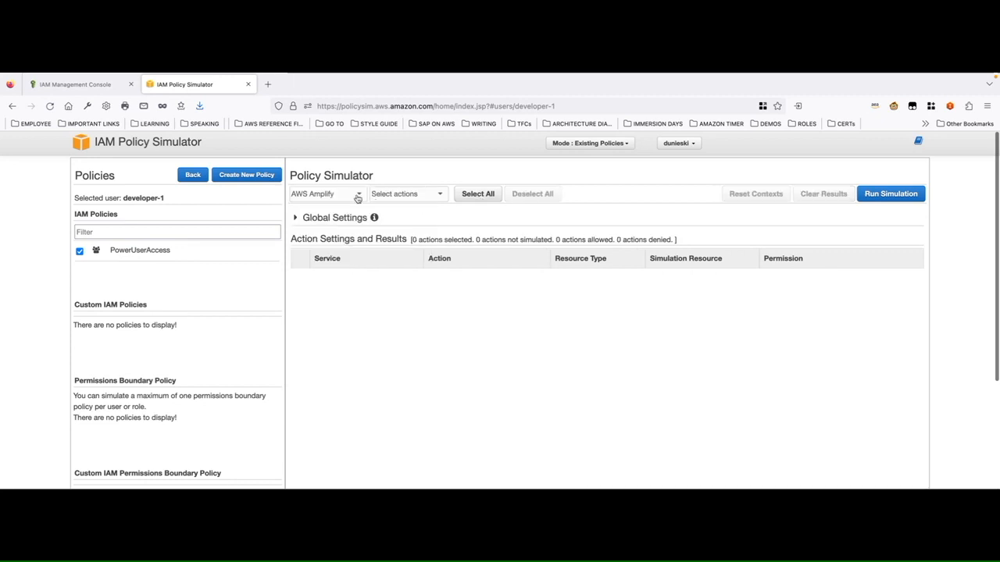
click(356, 198)
scroll(367, 333, down, 10)
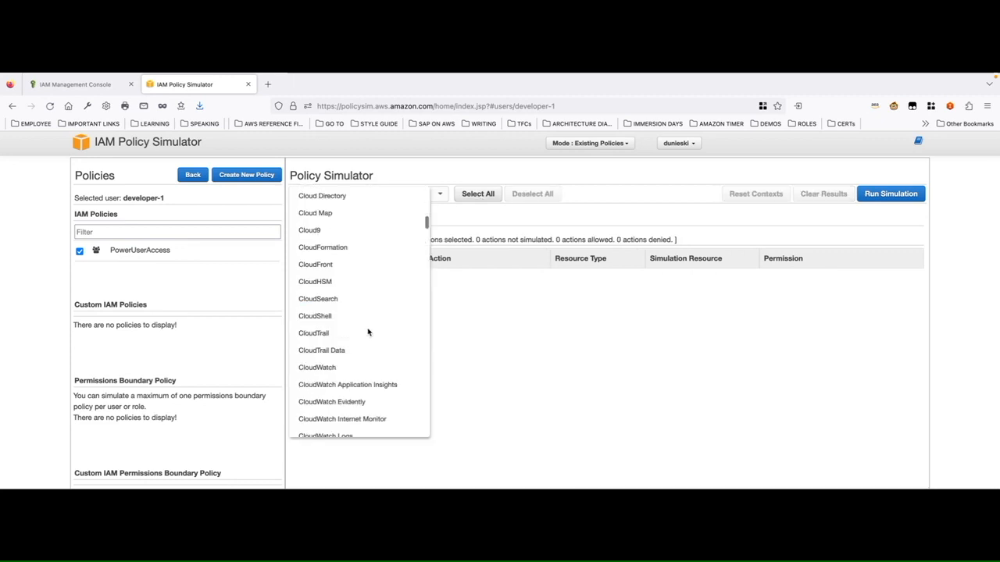
scroll(367, 332, down, 20)
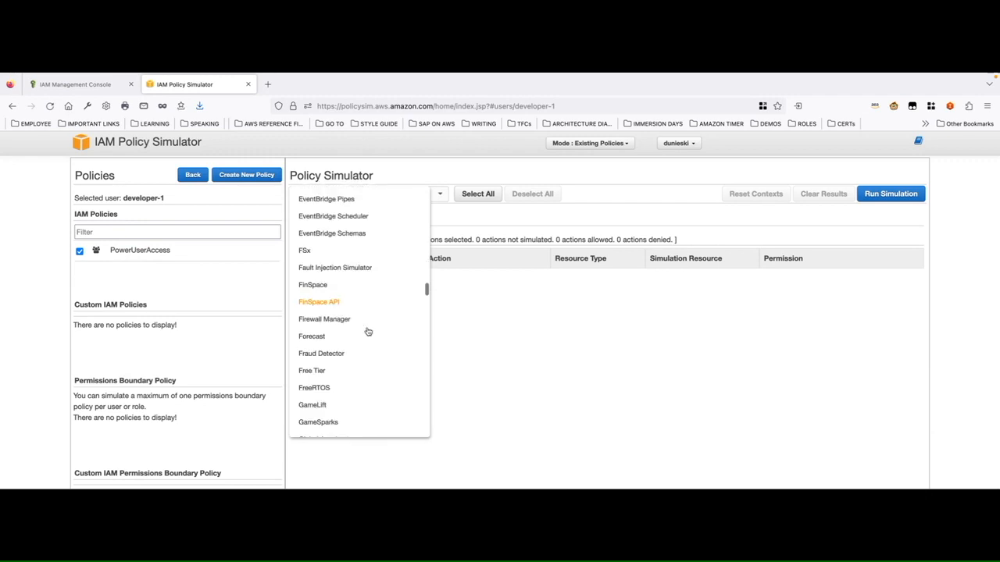
scroll(367, 332, down, 1)
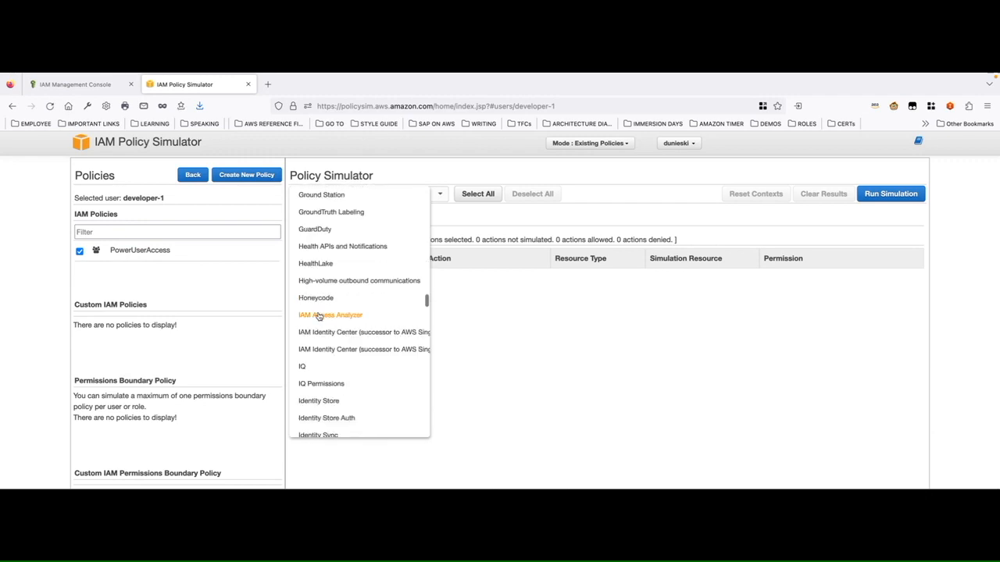
scroll(343, 345, down, 4)
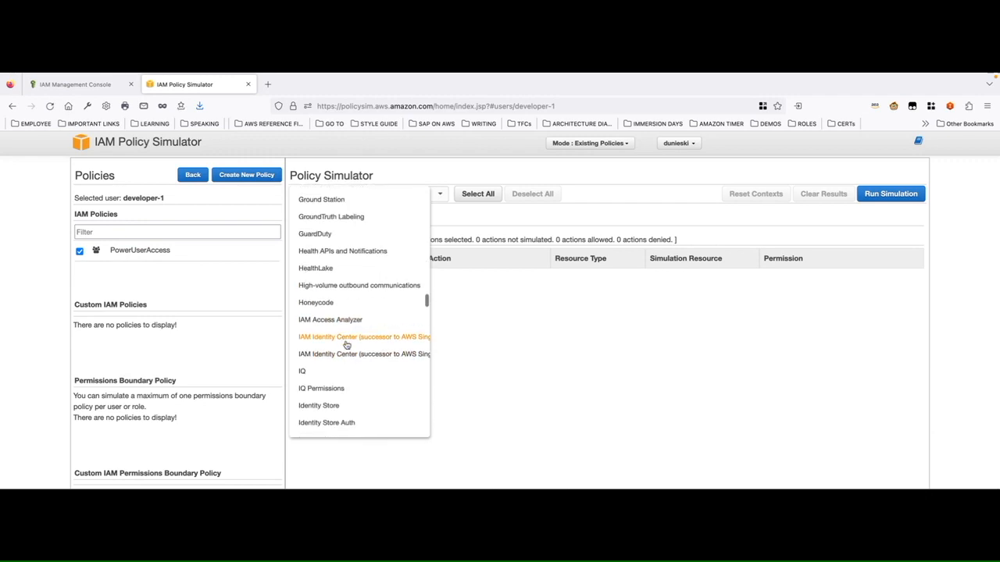
scroll(346, 345, down, 1)
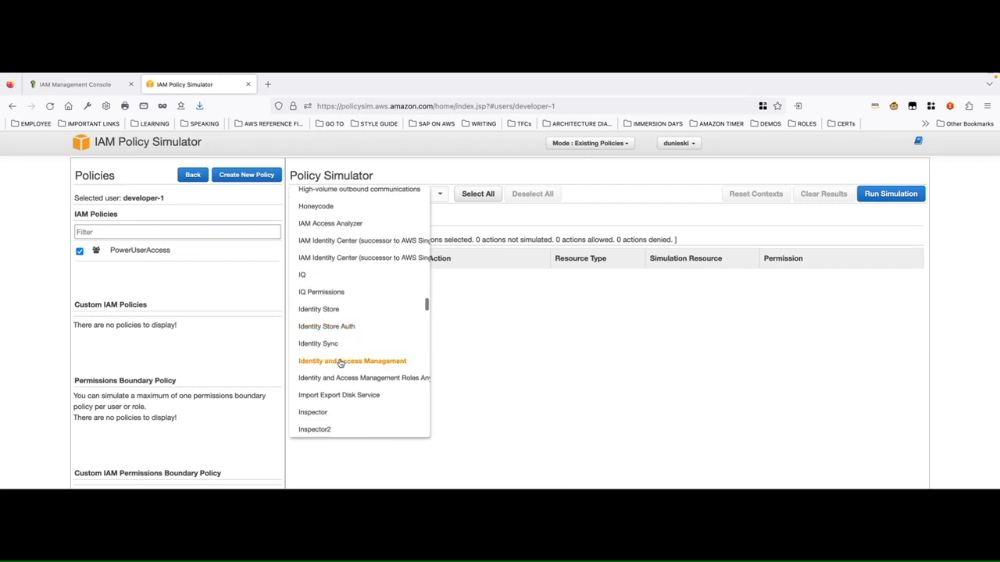
click(347, 362)
Select all Identity and Access Management actions and run the simulation for developer-1.
click(870, 195)
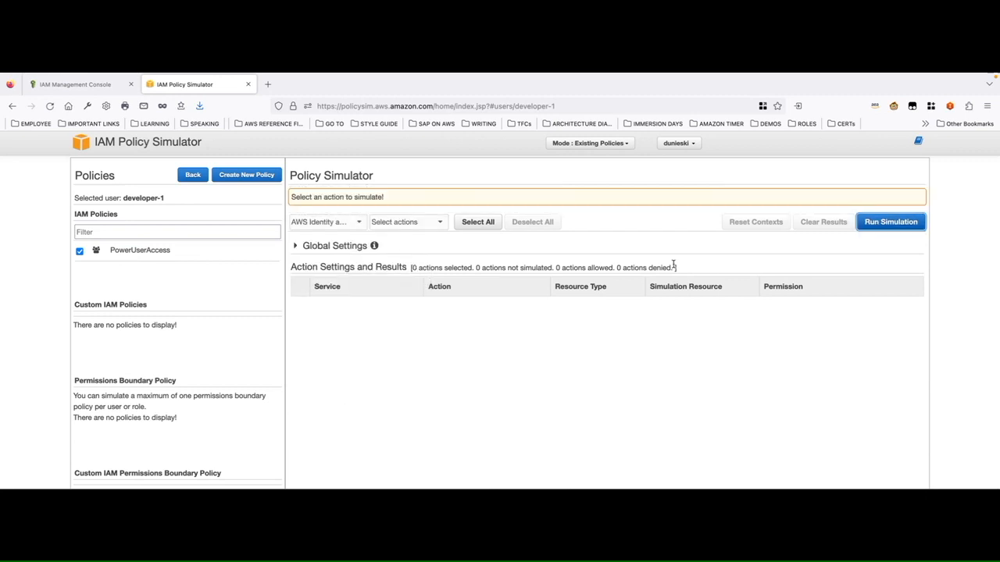
click(439, 223)
click(477, 194)
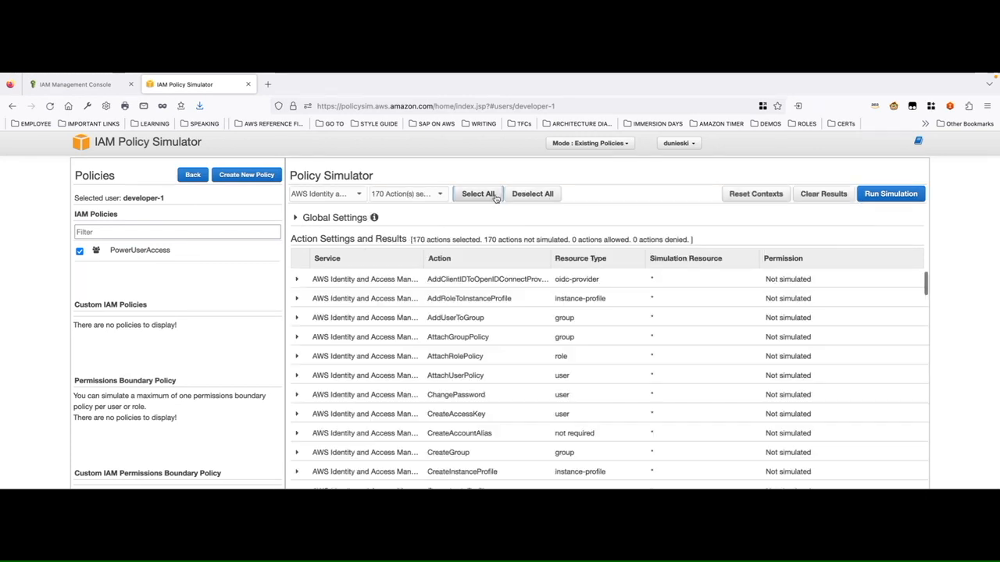
click(890, 195)
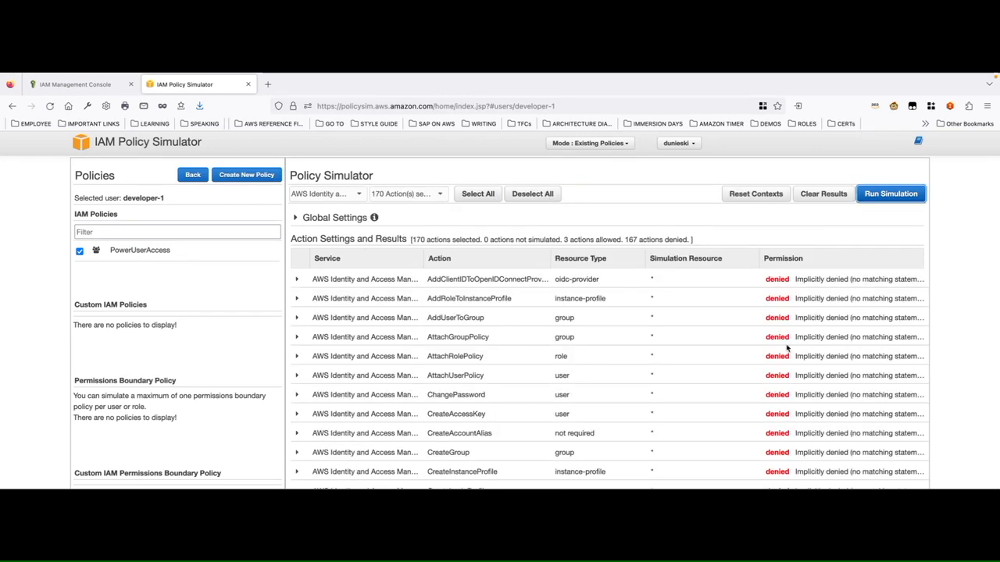
Examine which Identity and Access Management actions are allowed or denied for developer-1, including those for service-linked roles.
scroll(772, 376, down, 3)
scroll(772, 377, down, 2)
scroll(773, 373, up, 2)
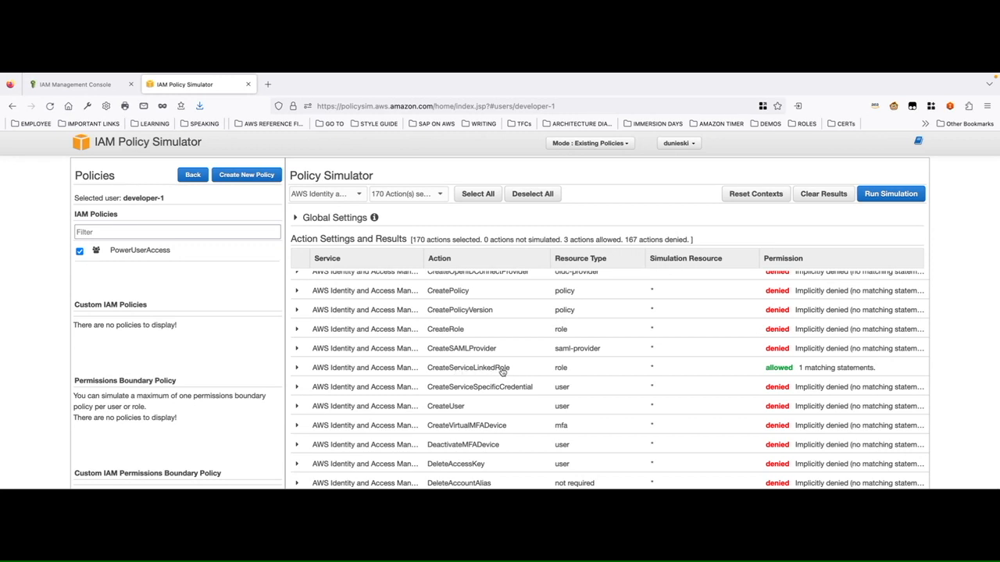
scroll(827, 328, down, 10)
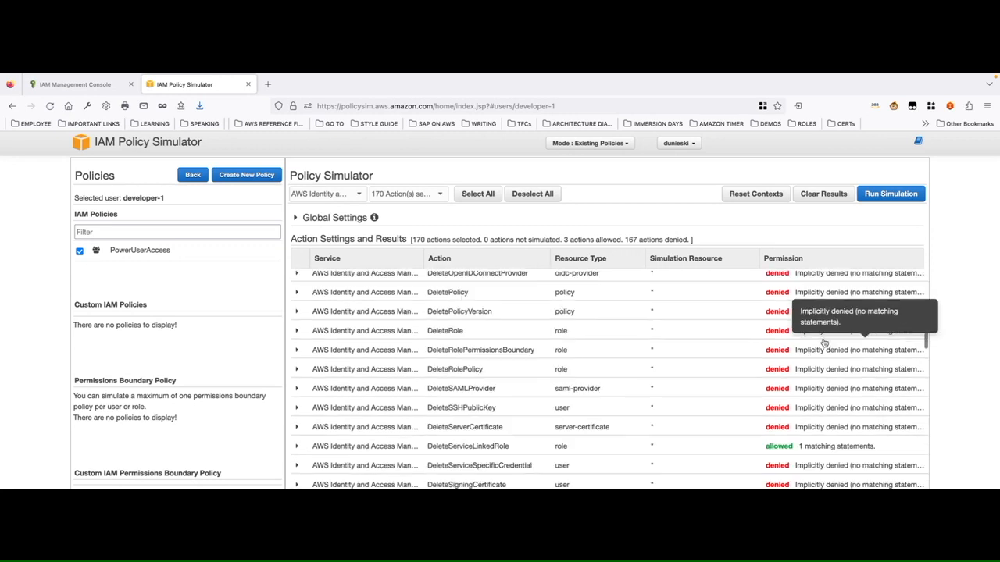
scroll(825, 346, down, 1)
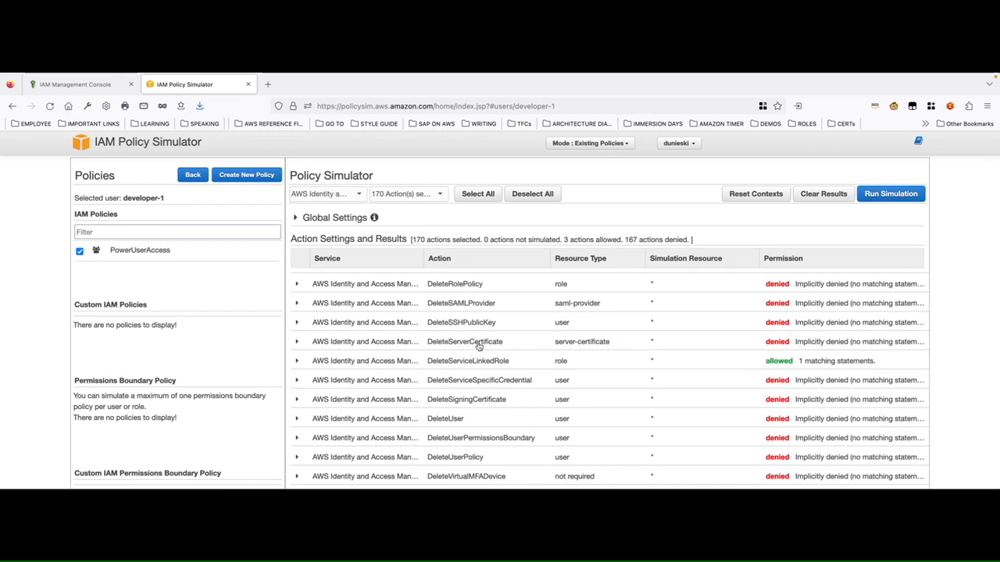
scroll(479, 346, down, 1)
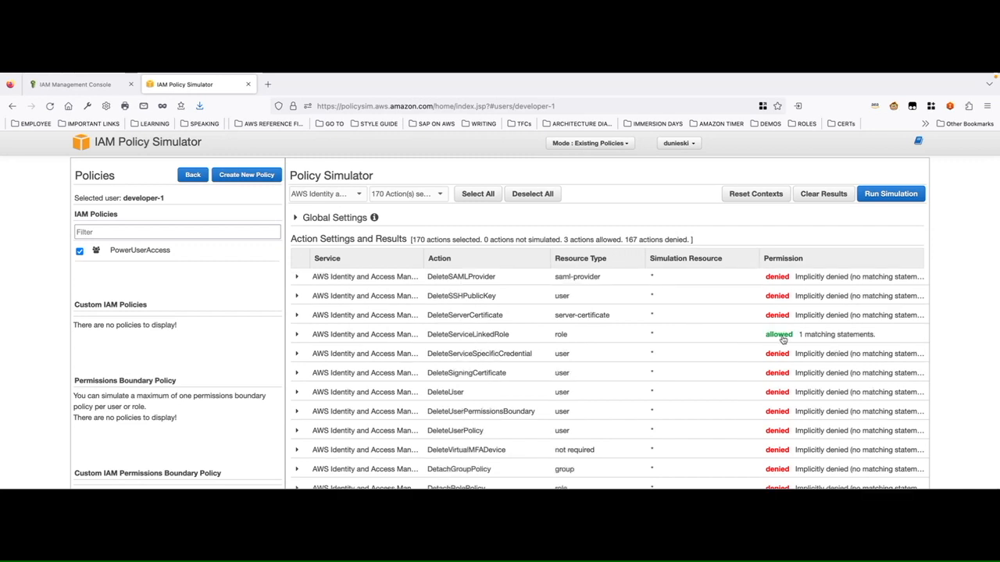
scroll(398, 289, up, 10)
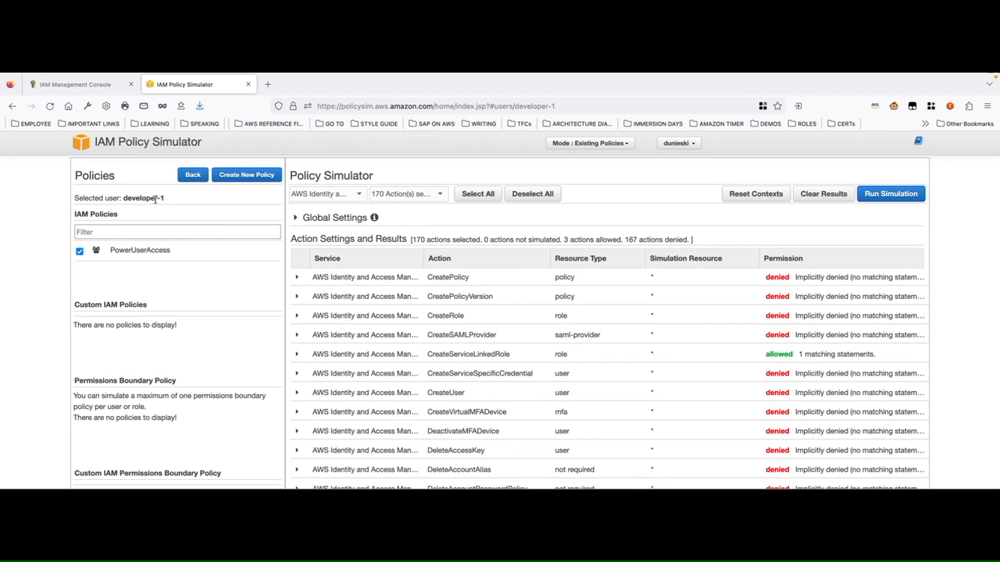
Switch the simulated user to nopermissions-user, rerun the Identity and Access Management simulation, and review the permission results.
click(192, 175)
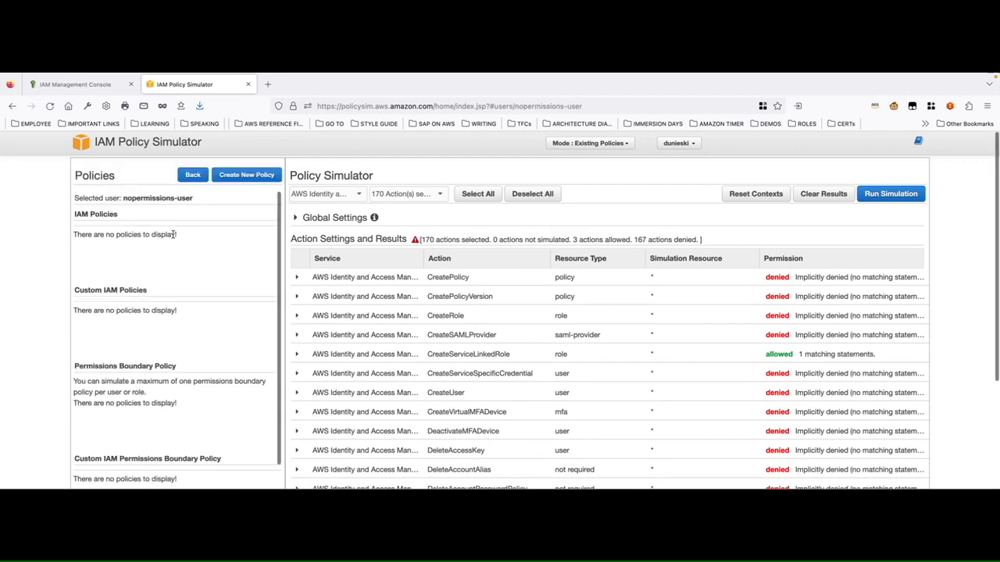
scroll(174, 232, down, 1)
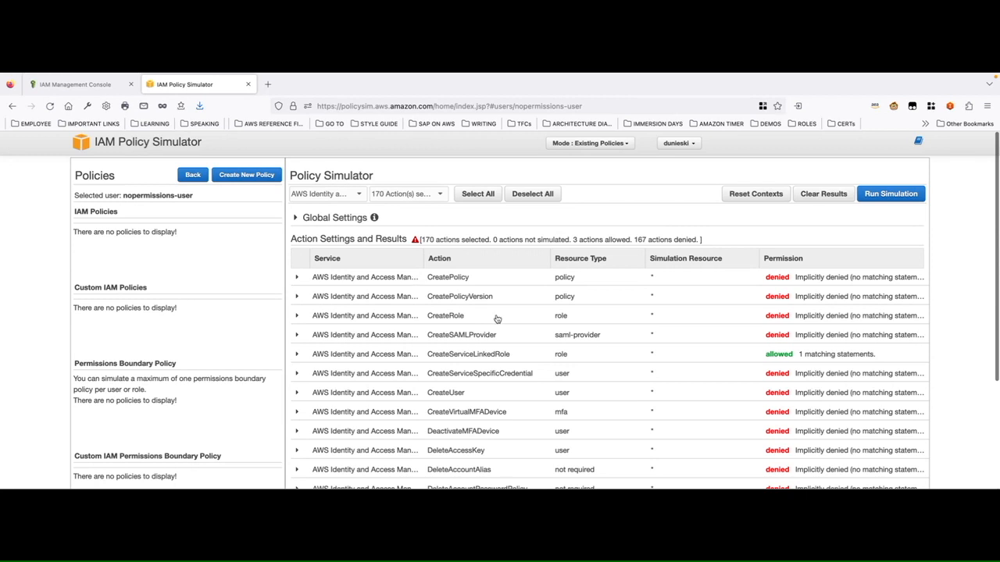
click(891, 194)
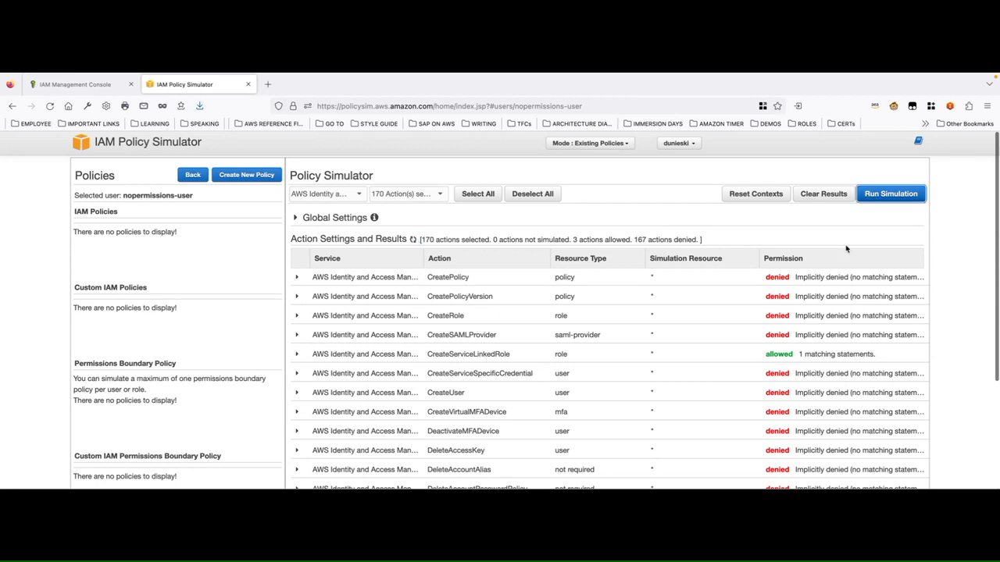
scroll(782, 328, down, 10)
scroll(770, 349, up, 9)
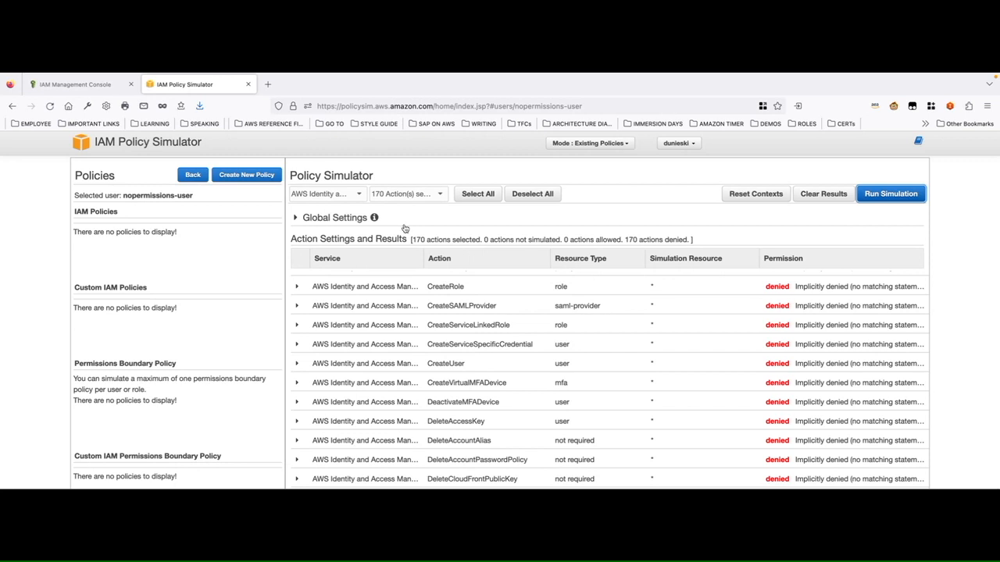
scroll(422, 226, down, 1)
Replace the simulated actions with all actions of the Connect service and run the simulation for nopermissions-user.
click(525, 187)
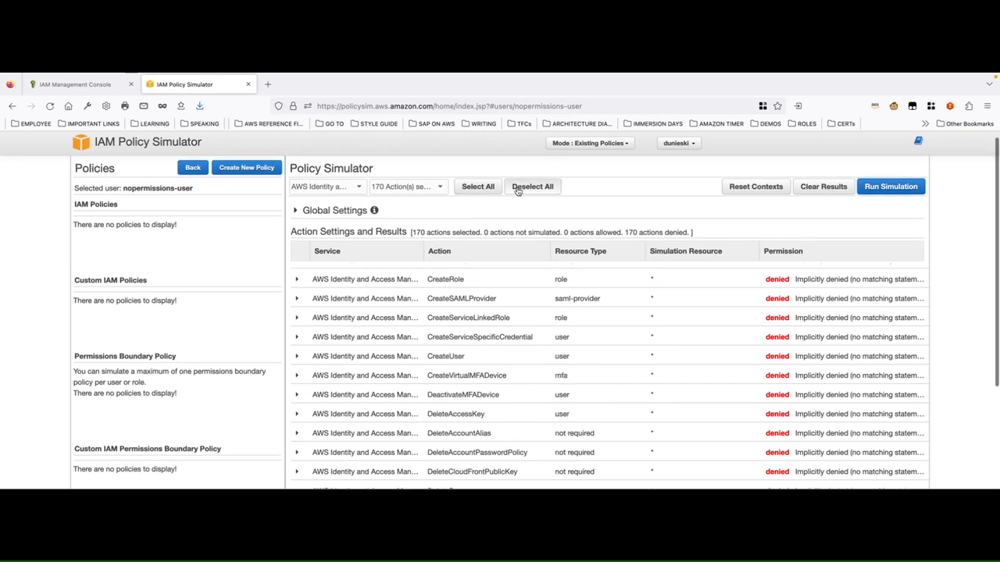
click(358, 190)
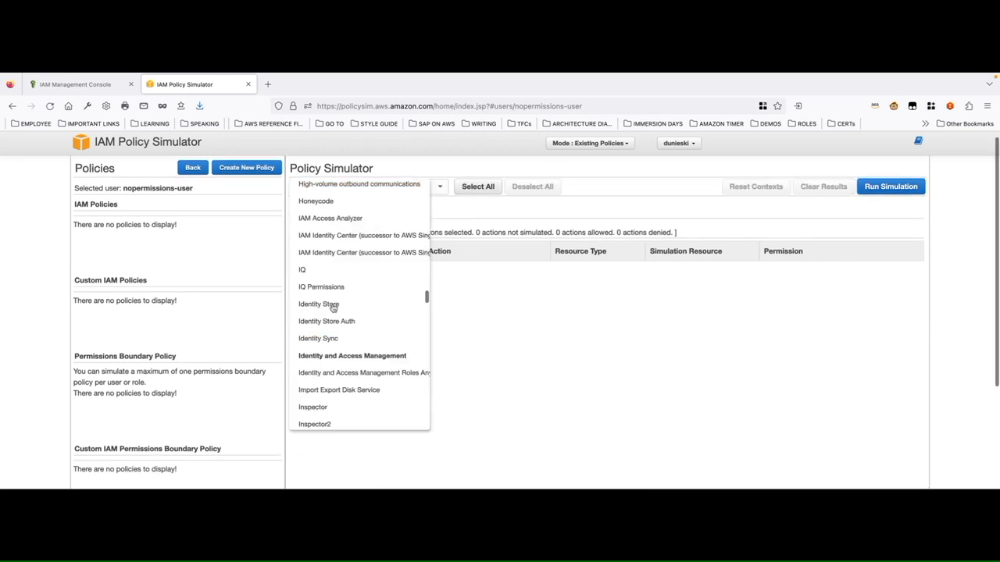
scroll(332, 305, up, 10)
scroll(332, 305, up, 1)
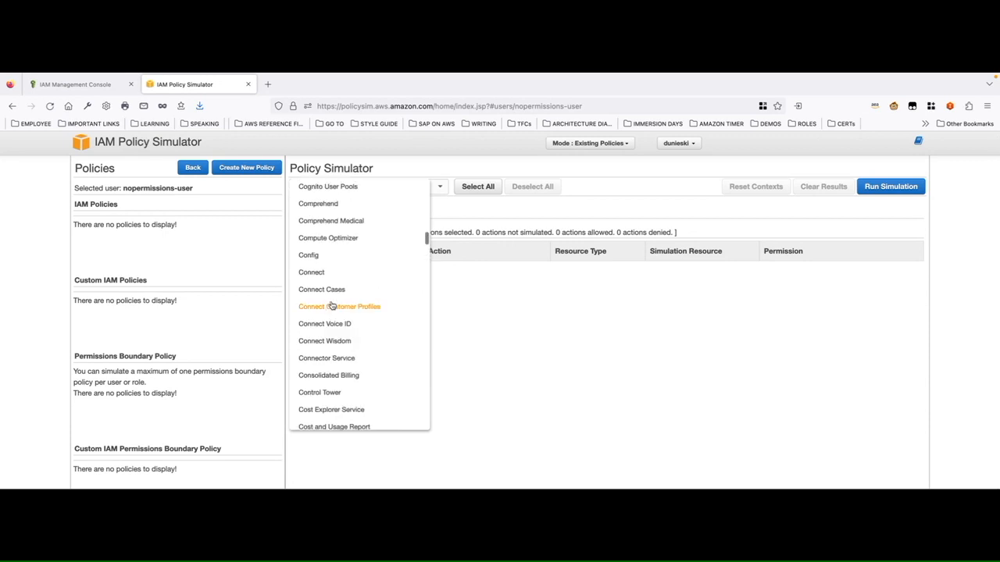
click(313, 271)
click(477, 187)
click(888, 189)
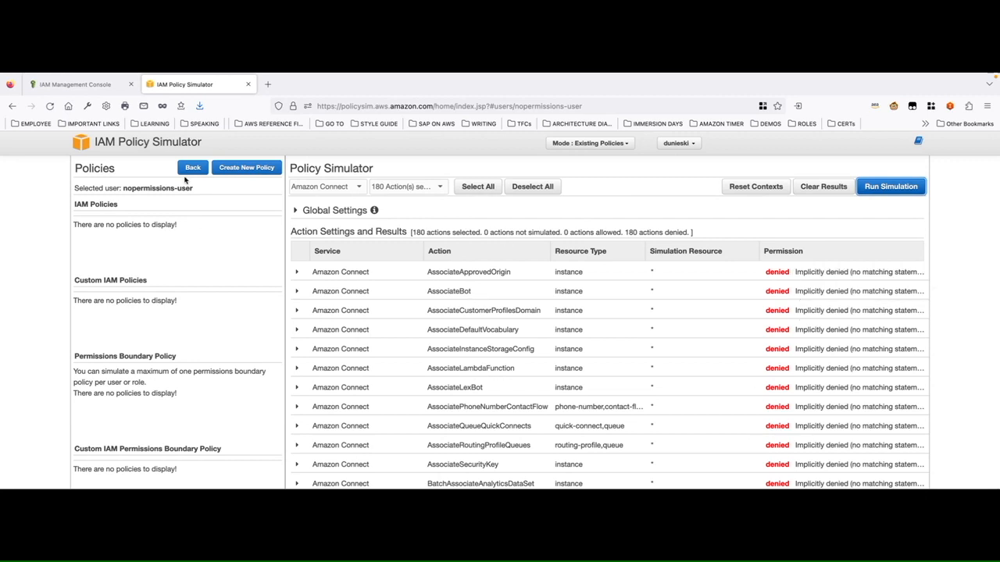
Leave the nopermissions-user policies, switch back to the IAM dashboard, and highlight the label of the account's sign-in URL for IAM users.
click(187, 167)
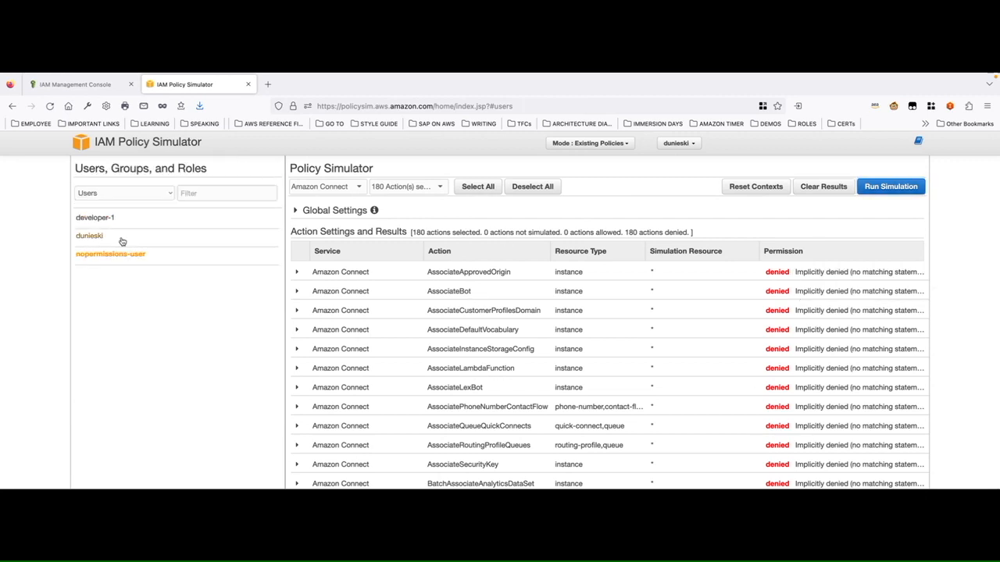
click(106, 86)
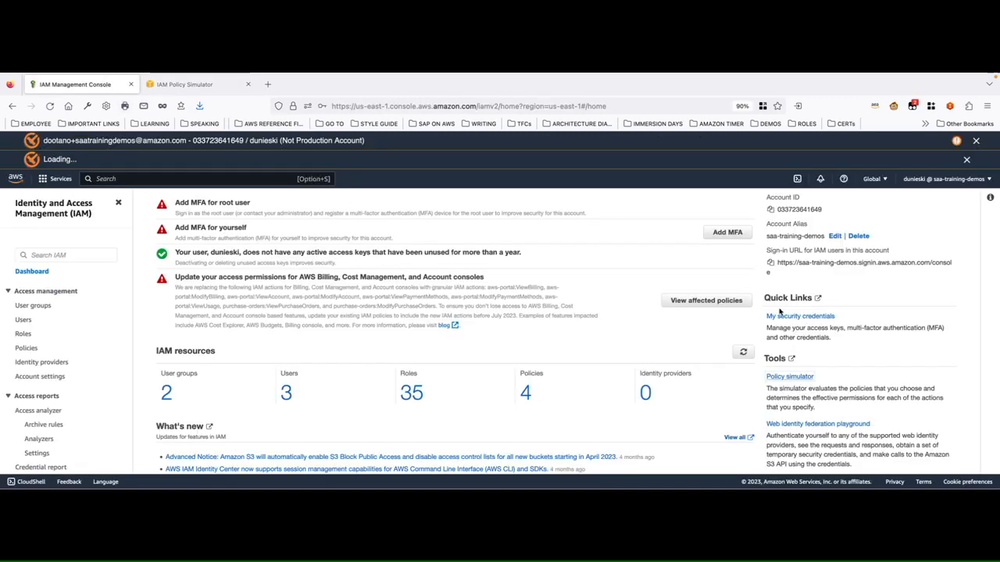
scroll(777, 322, up, 1)
drag(767, 284, 904, 283)
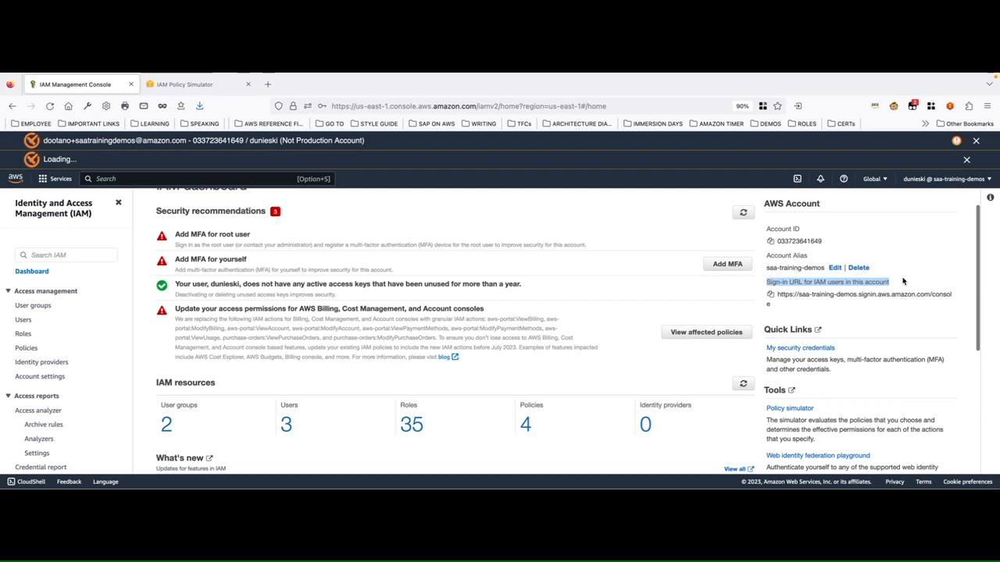
Copy the account's sign-in URL for IAM users and load it in a new lf-developer container tab.
click(770, 294)
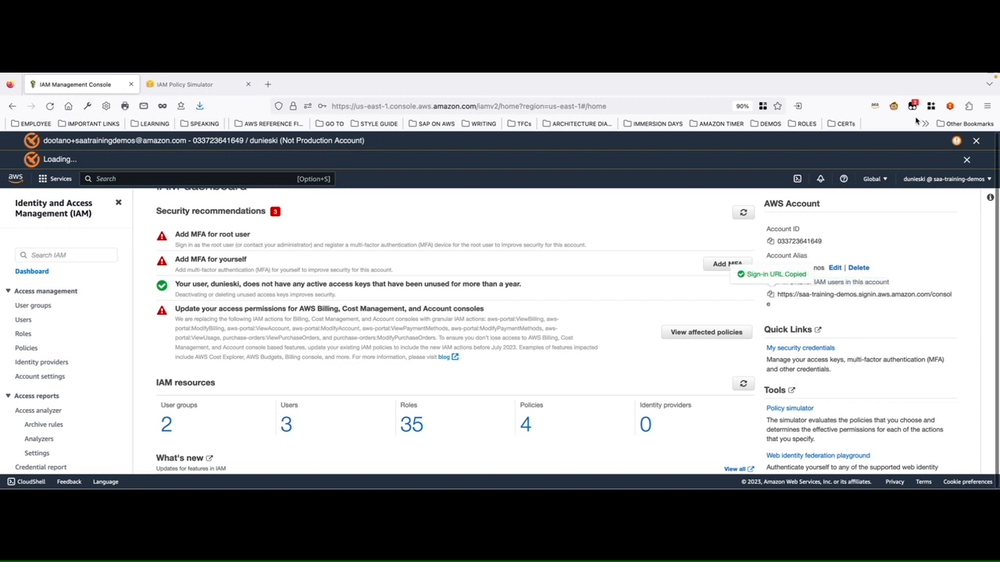
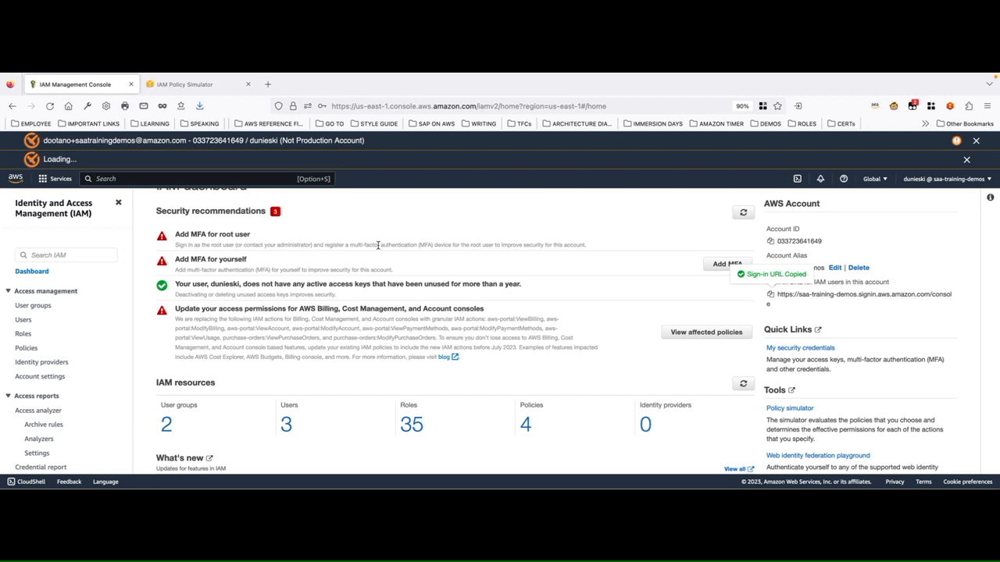
scroll(262, 239, up, 1)
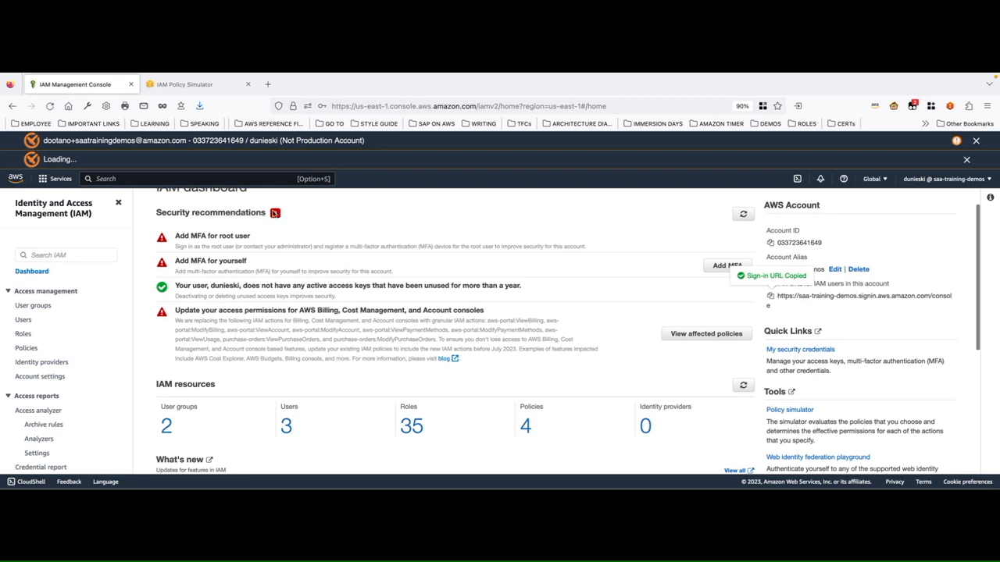
click(268, 85)
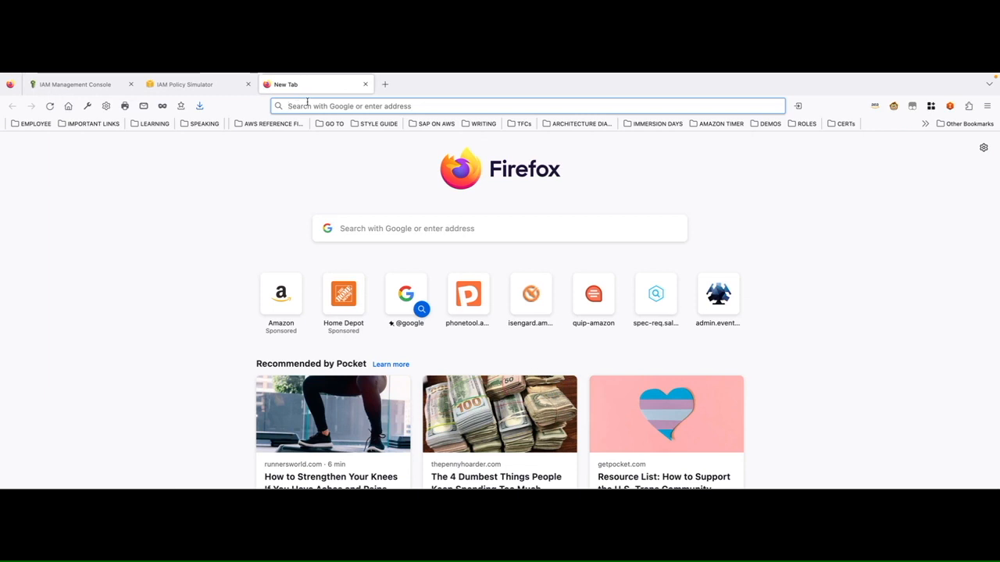
click(129, 85)
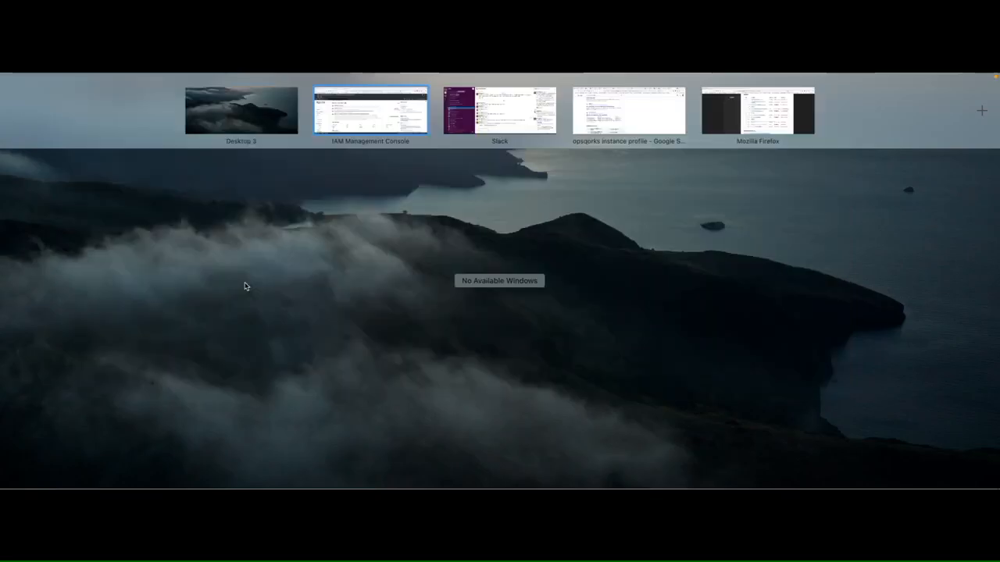
click(330, 133)
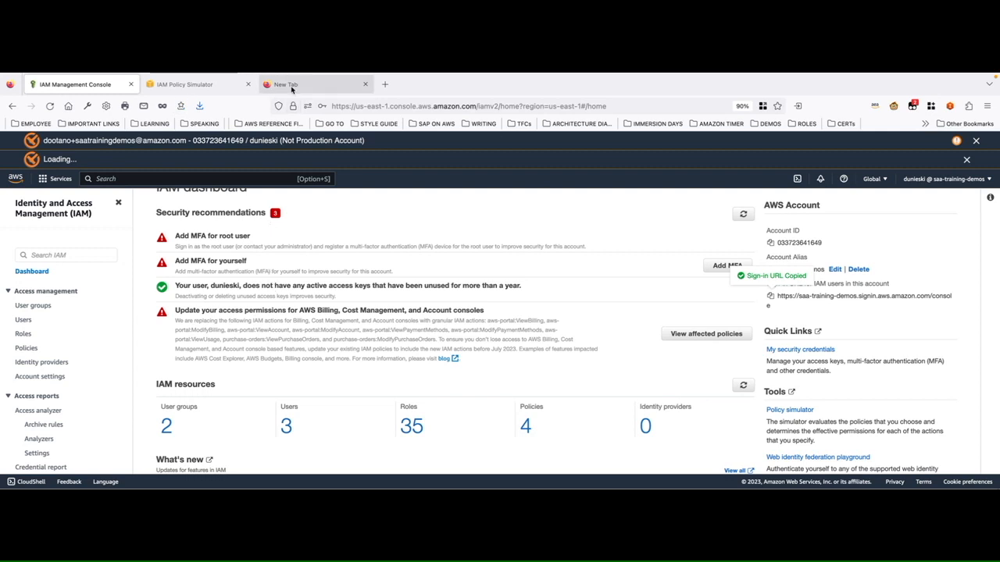
click(929, 107)
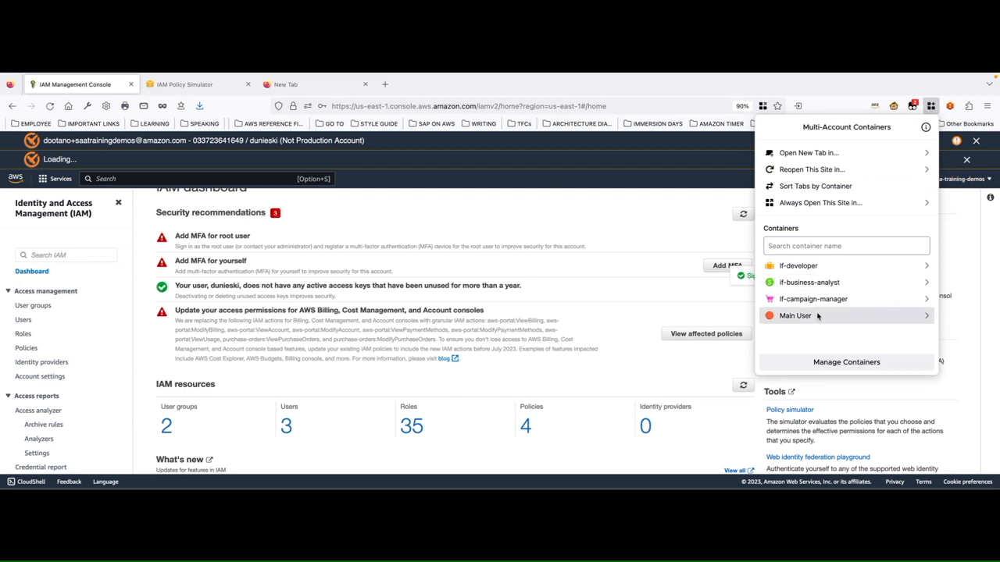
click(812, 266)
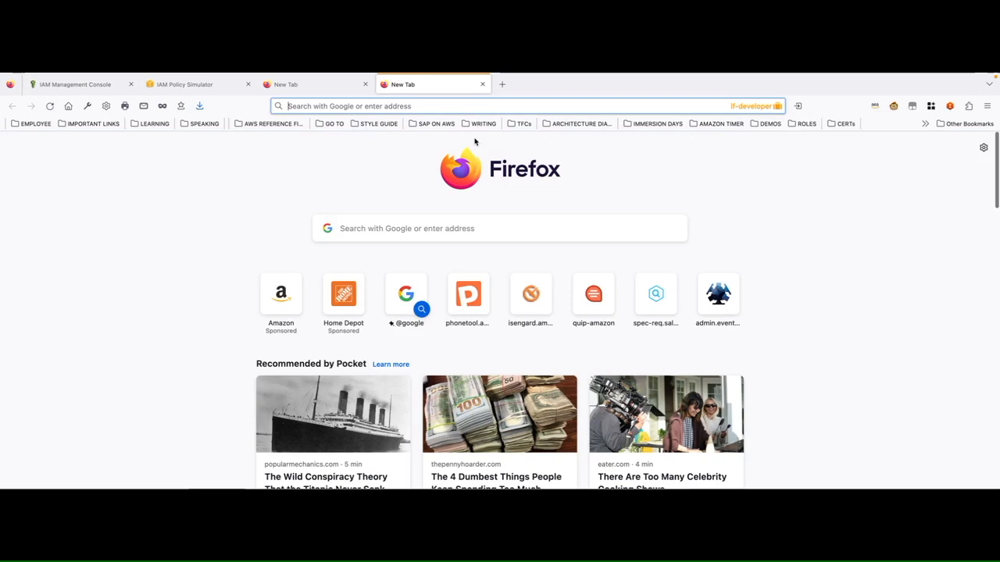
click(410, 106)
text(https://saa-training-demos.signin.aws.amazon.com/console)
key(Return)
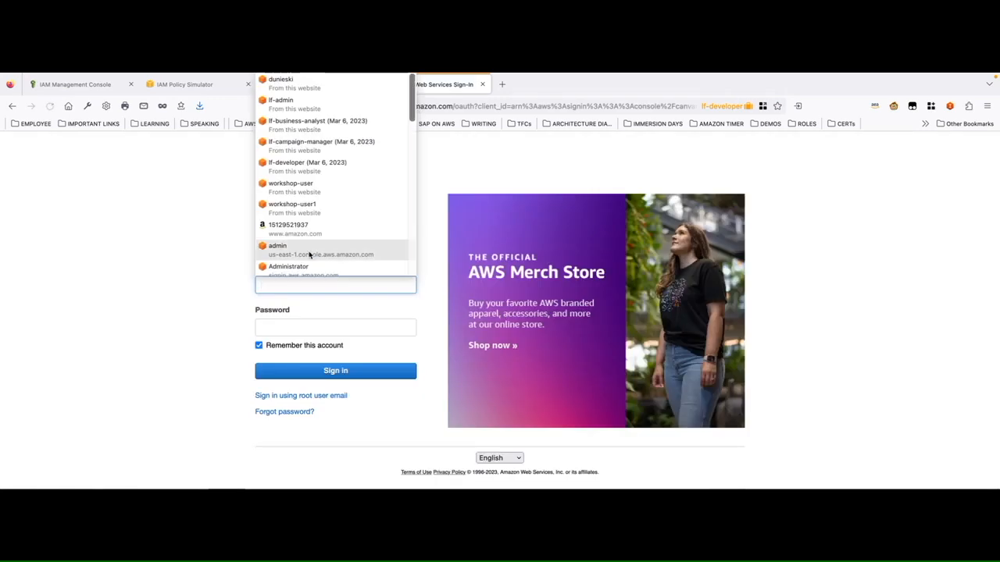
Sign in as IAM user developer-1 with the account password and save the login in the browser.
text(dev)
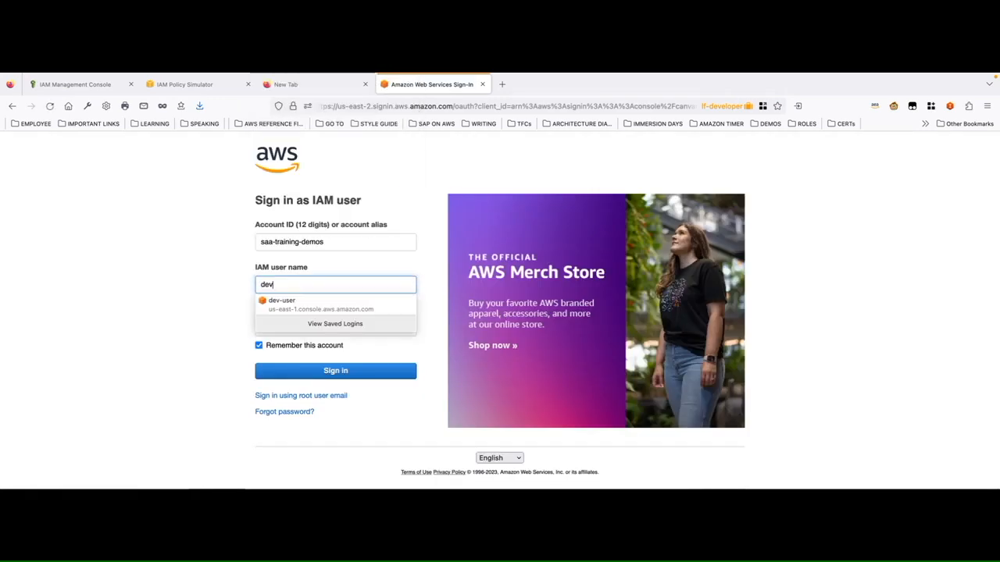
text(eloper-1)
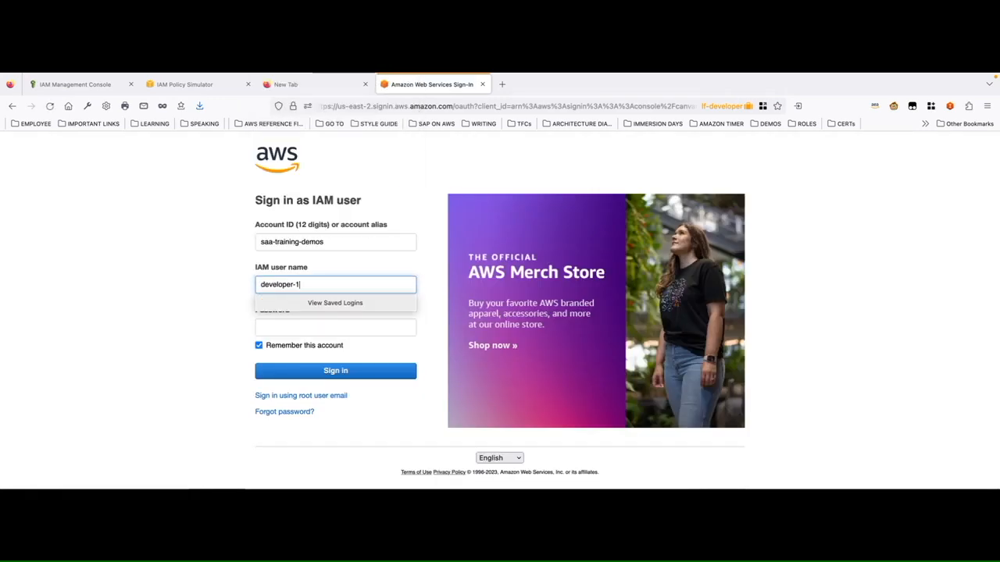
key(Tab)
text(••)
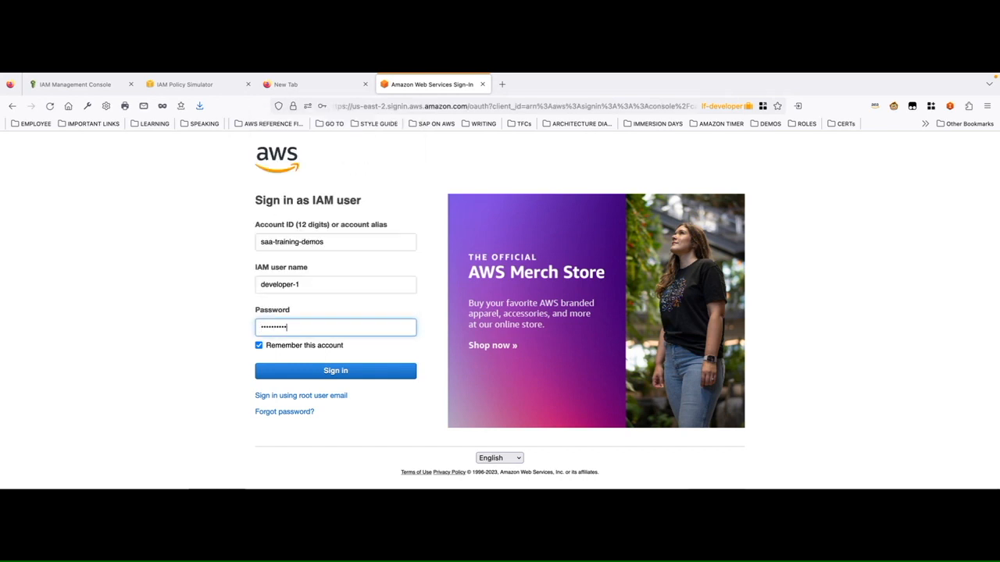
key(Return)
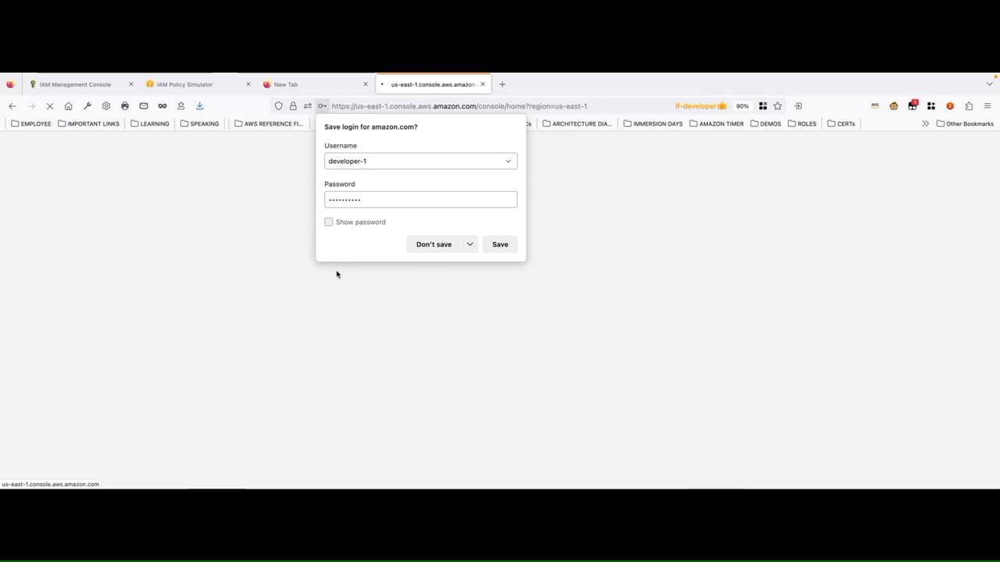
click(498, 244)
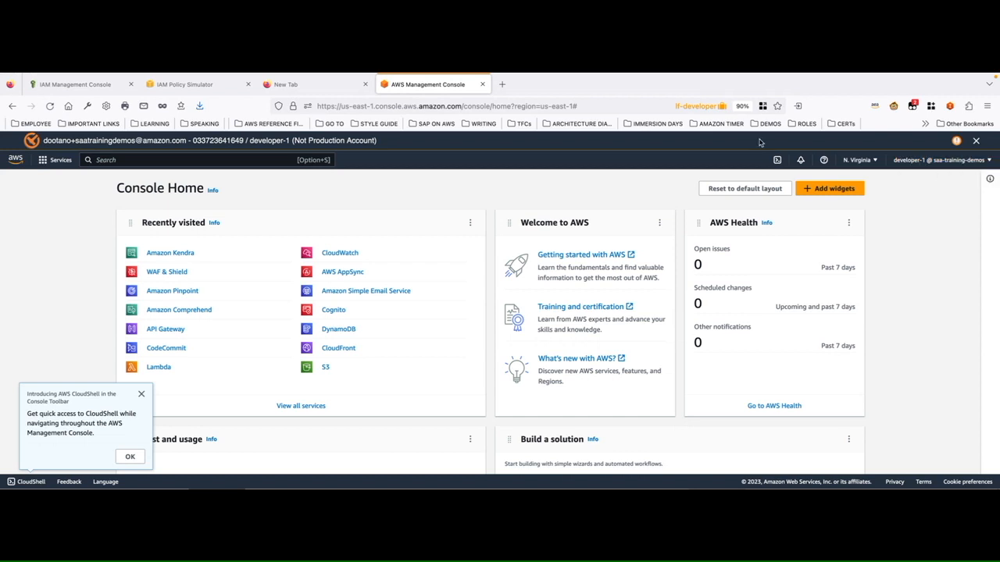
Open a new lf-business-analyst container tab, close the spare blank tab, and load the saa-training-demos sign-in URL.
click(502, 85)
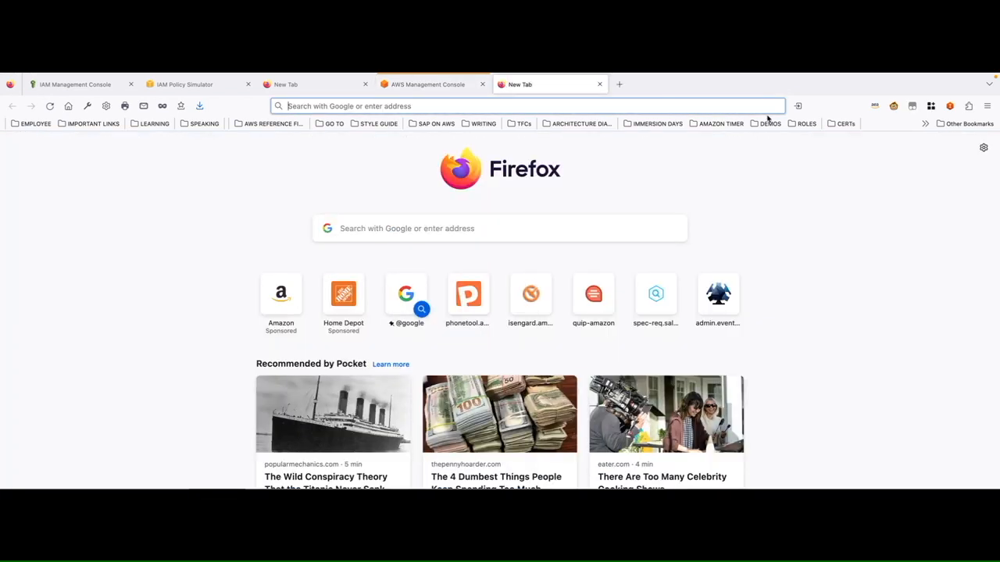
click(930, 106)
click(828, 283)
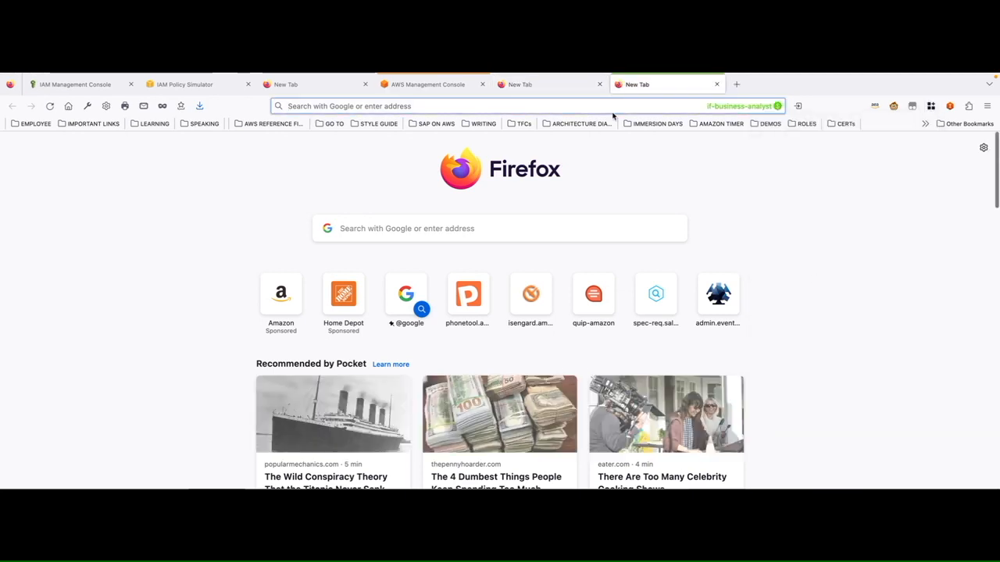
click(600, 85)
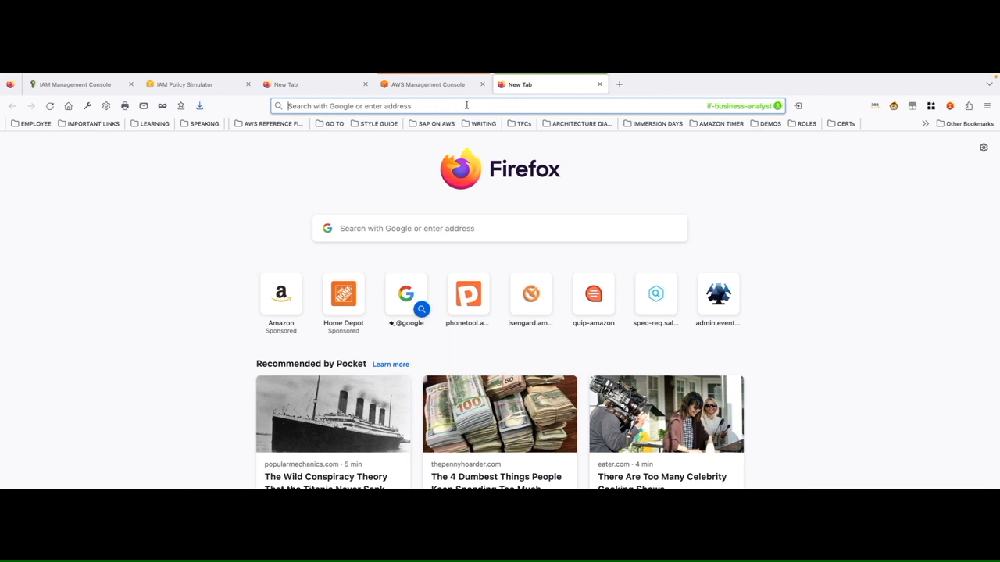
click(436, 86)
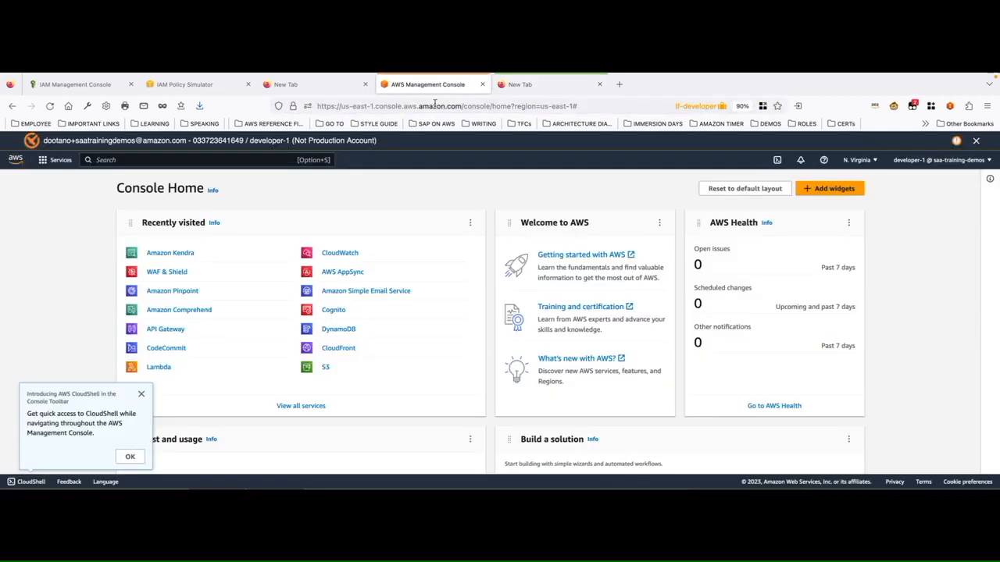
click(508, 86)
click(454, 107)
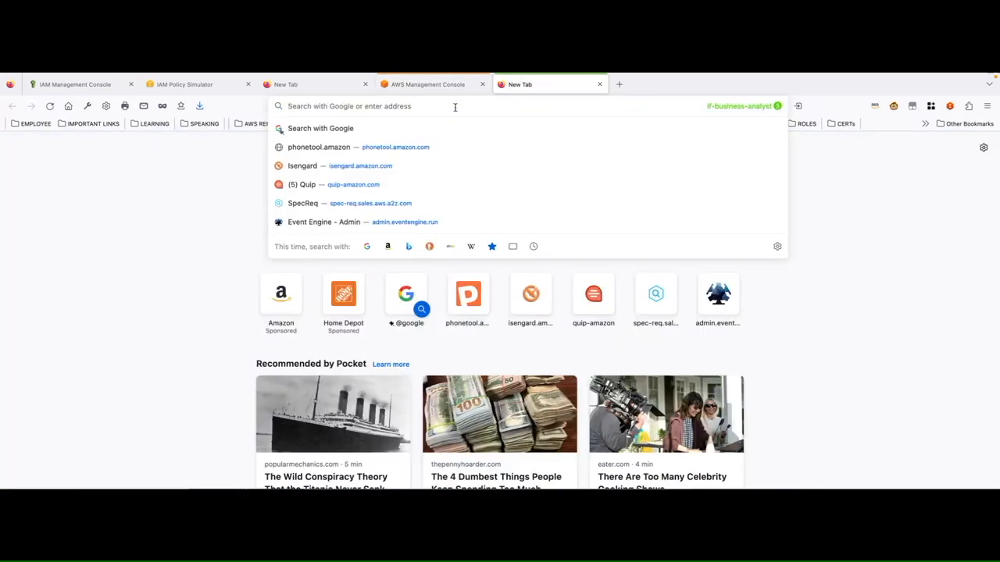
text(https://aws-training-demos.signin.aws.amazon.com/console)
key(Return)
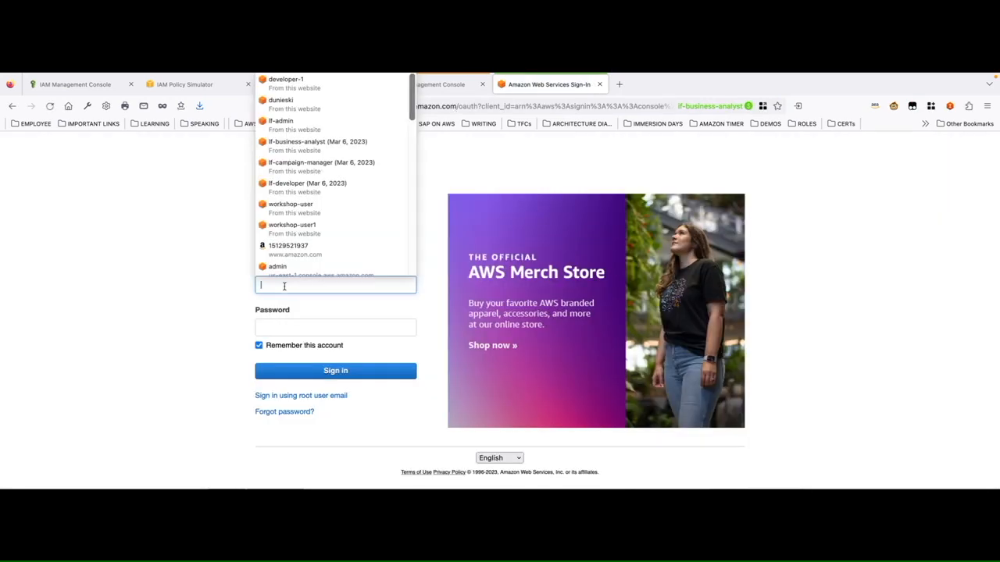
Copy the name nopermissions-user from the IAM users list and paste it as the IAM user name on the sign-in page.
click(283, 285)
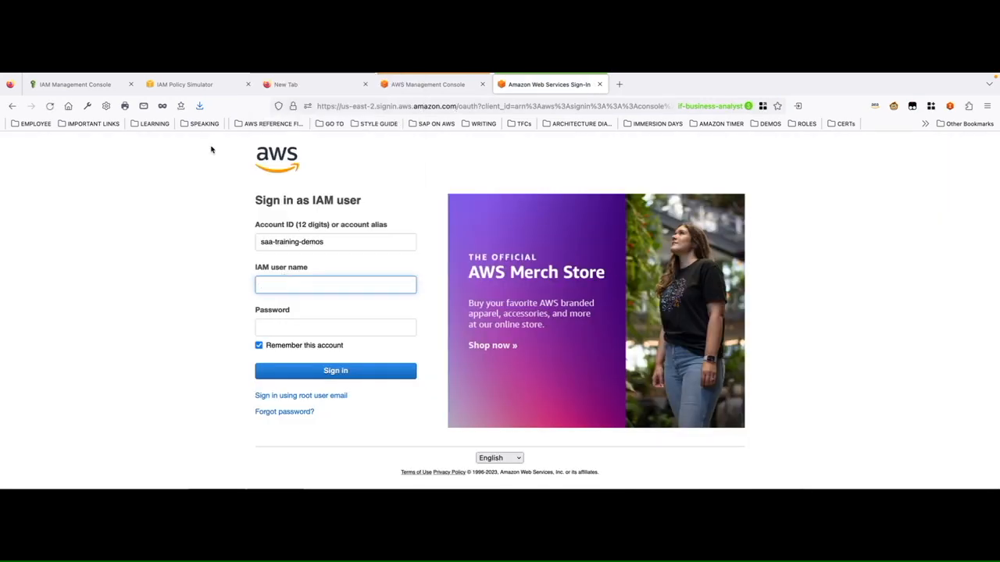
click(75, 84)
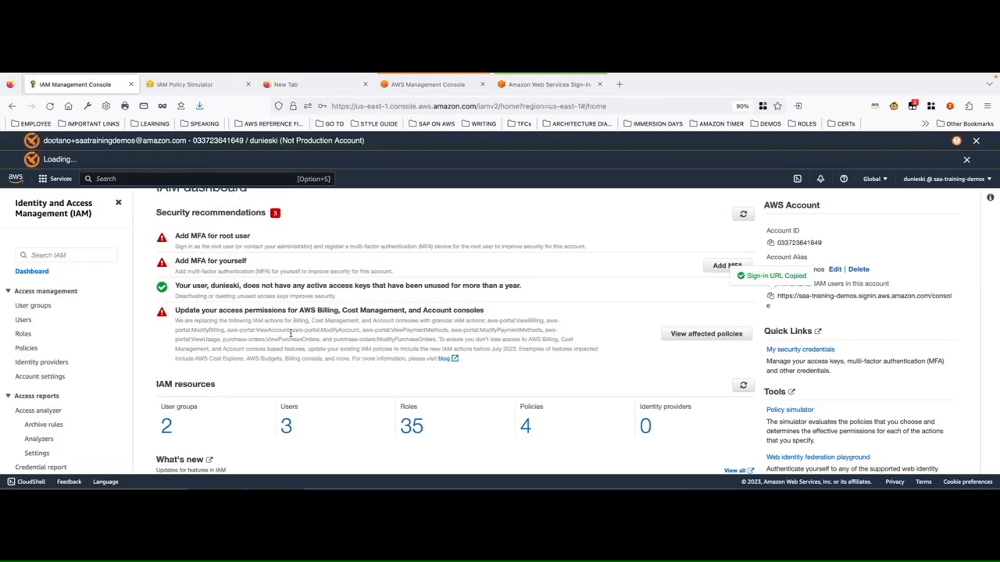
click(25, 321)
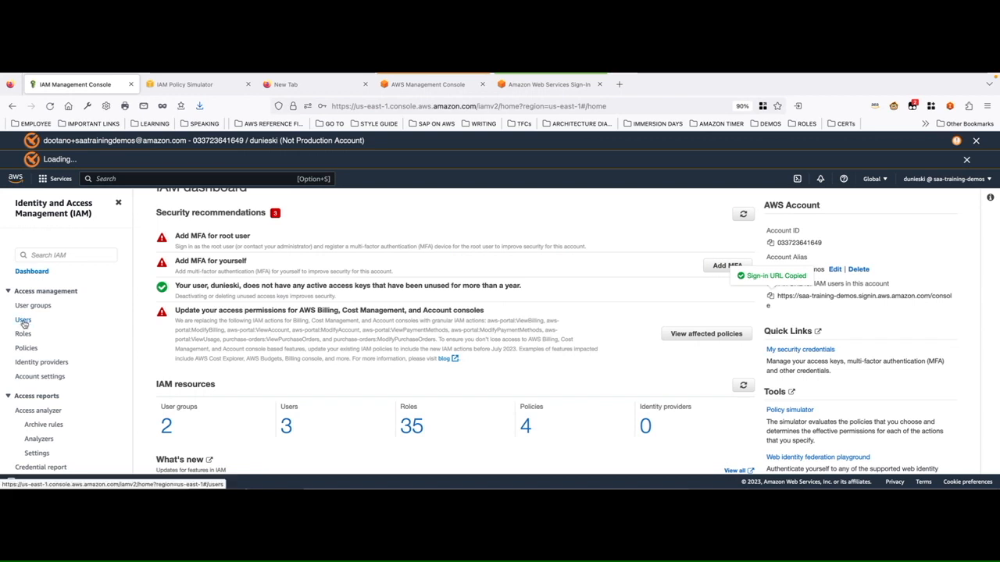
drag(183, 346, 245, 346)
key(ctrl+c)
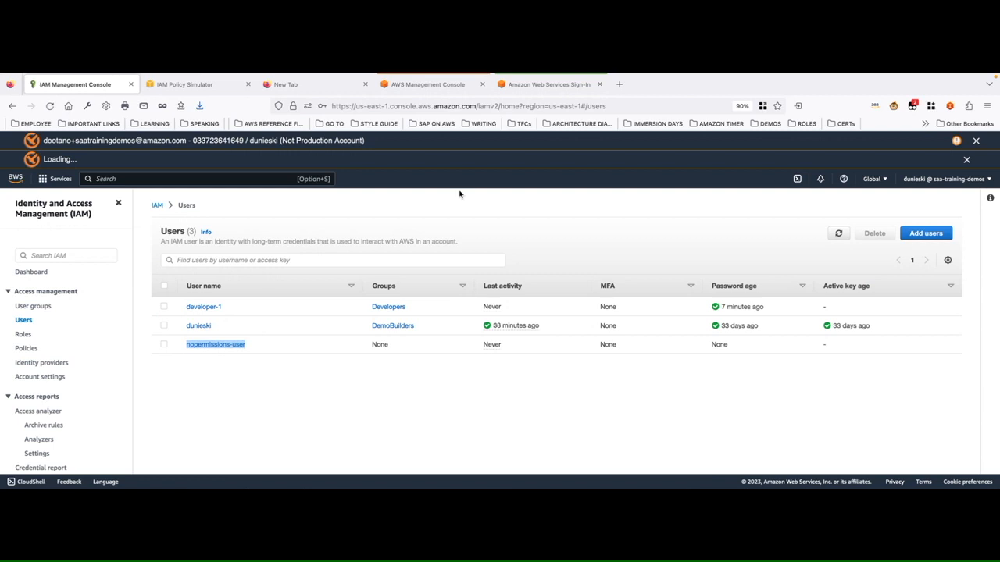
click(519, 84)
key(ctrl+v)
Enter the password for nopermissions-user, sign in, and save the login in the browser.
click(292, 328)
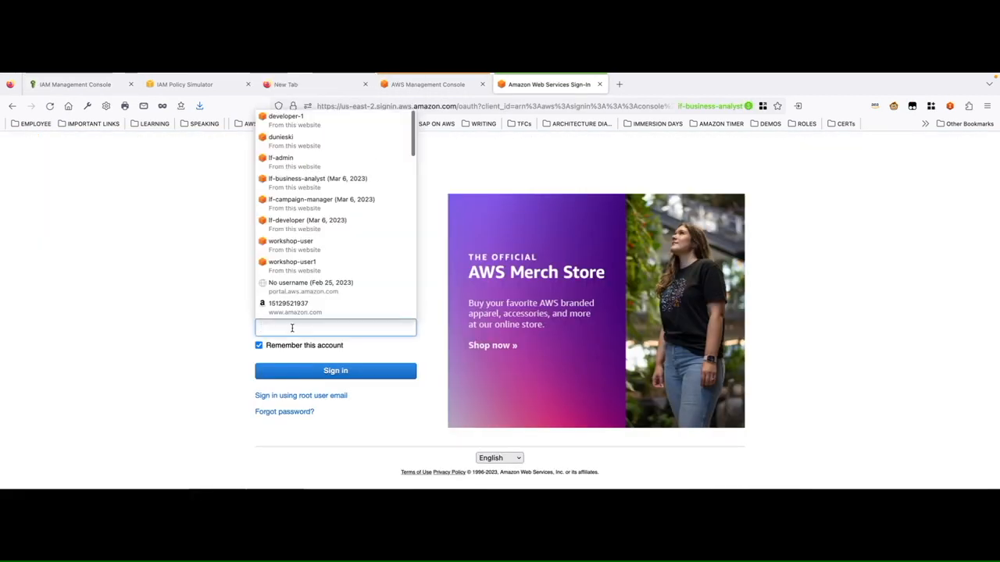
text(•••••)
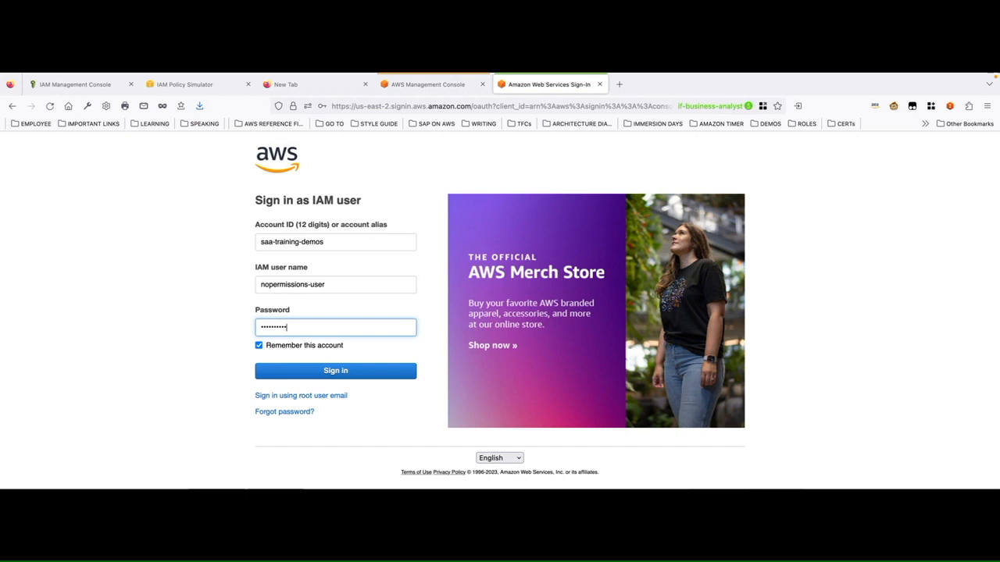
text(•••••)
key(Return)
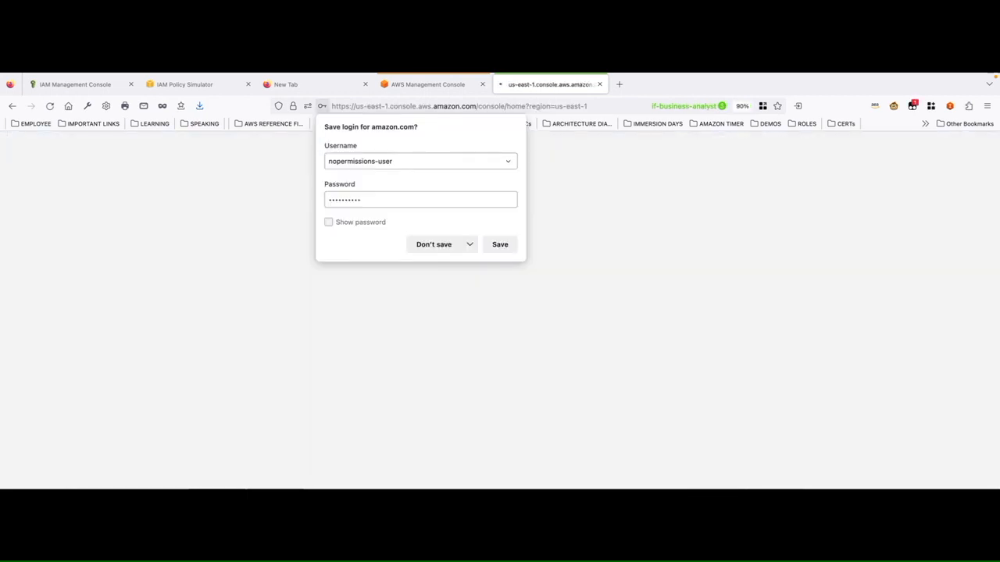
click(500, 245)
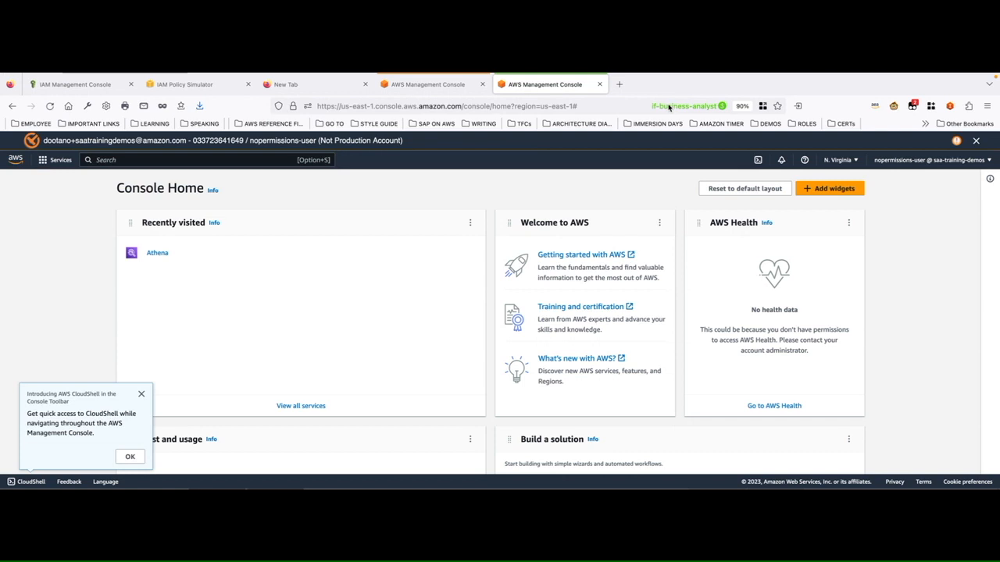
Compare the Console Home pages of developer-1 and nopermissions-user, and go back to the IAM users list.
click(443, 85)
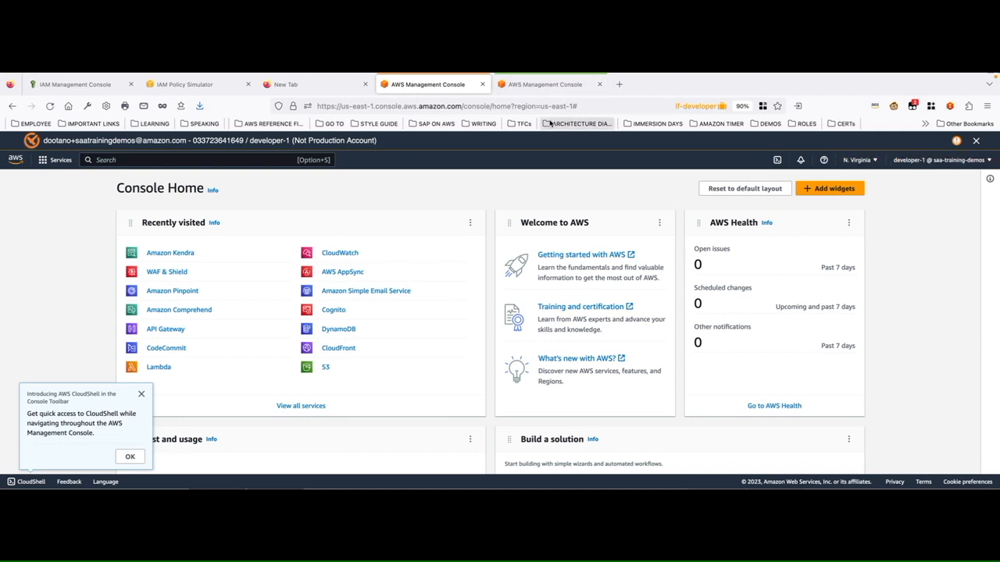
click(538, 86)
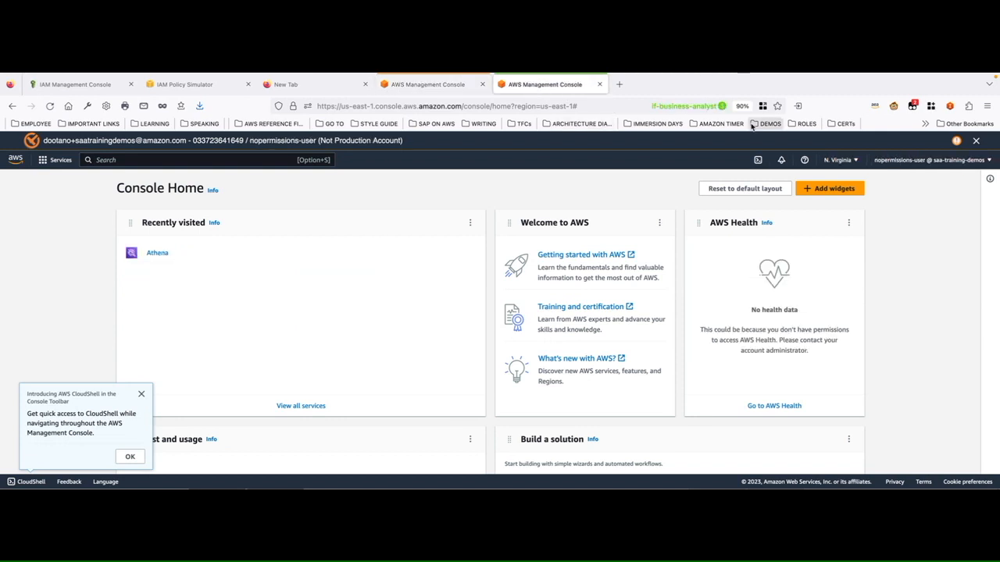
click(92, 85)
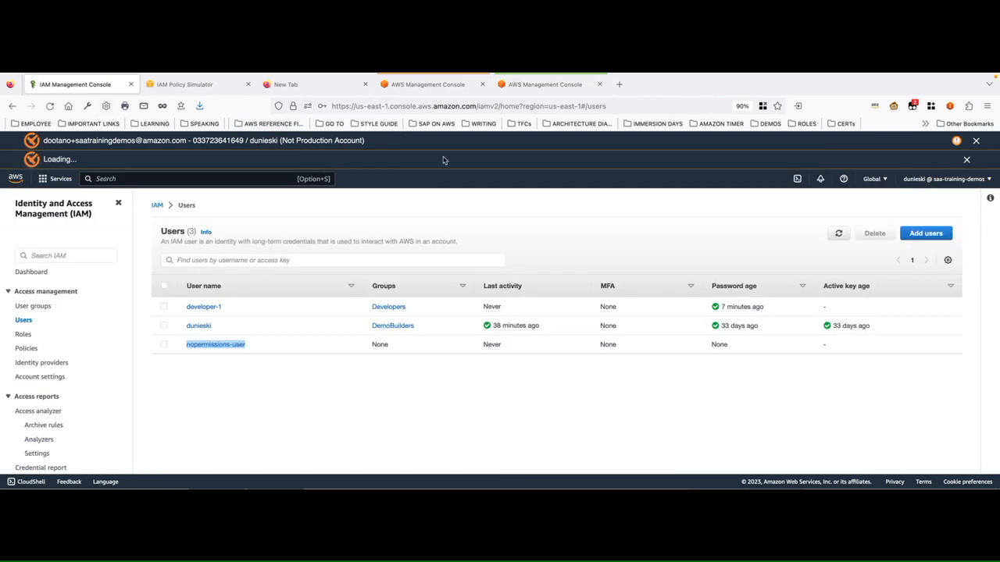
As developer-1, open CloudFront from the recently visited services, view its policies, and return to Console Home.
click(424, 86)
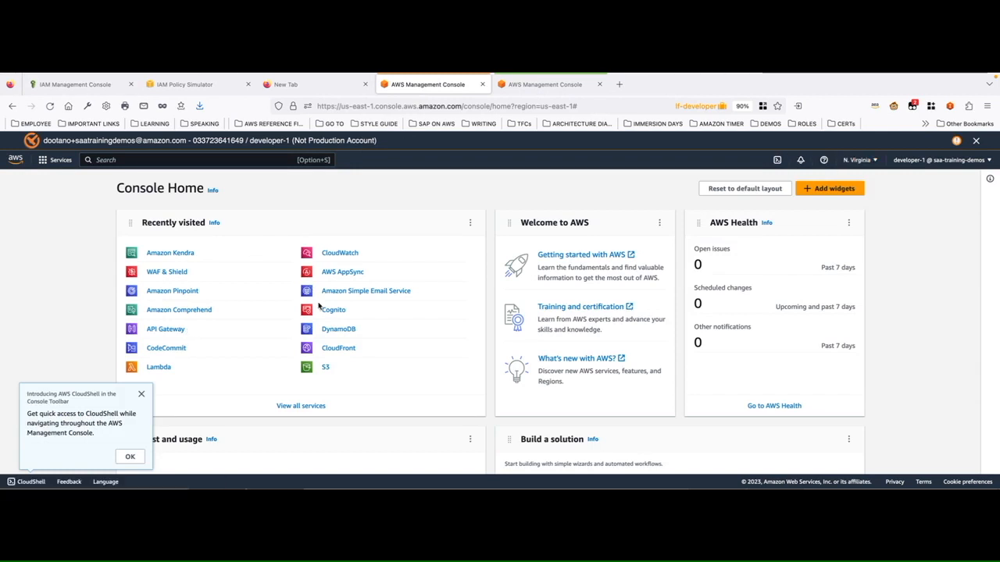
click(334, 349)
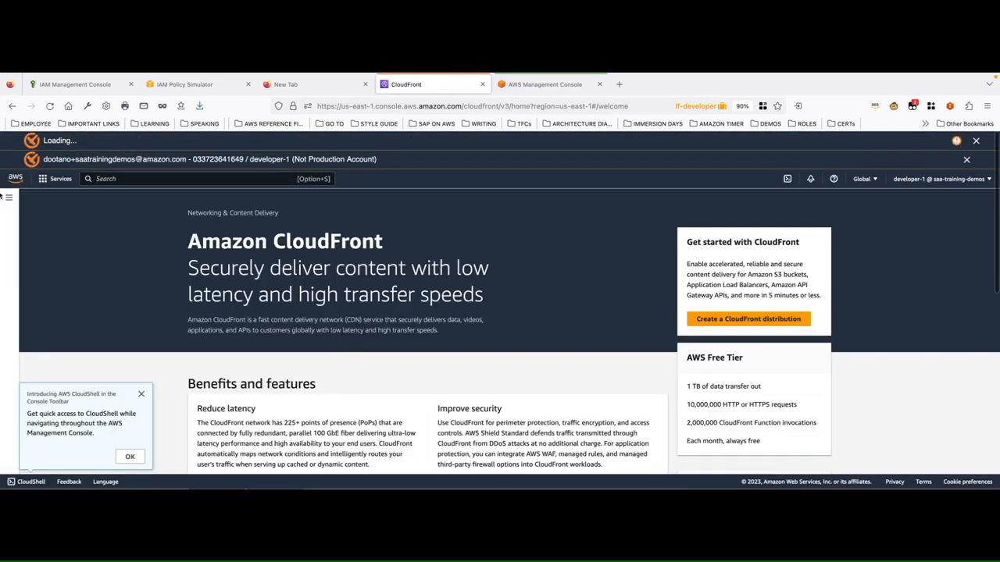
click(9, 195)
click(28, 246)
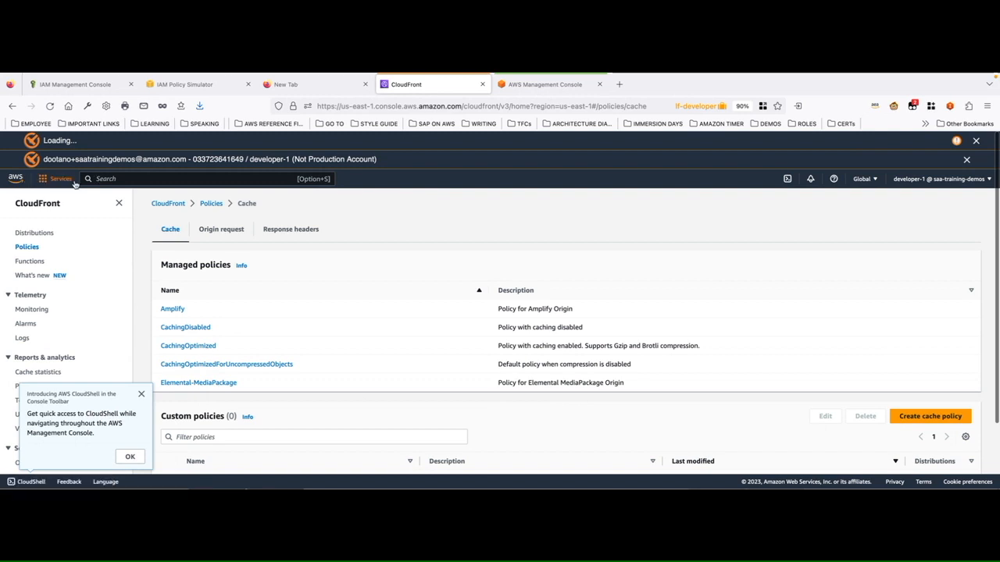
click(16, 179)
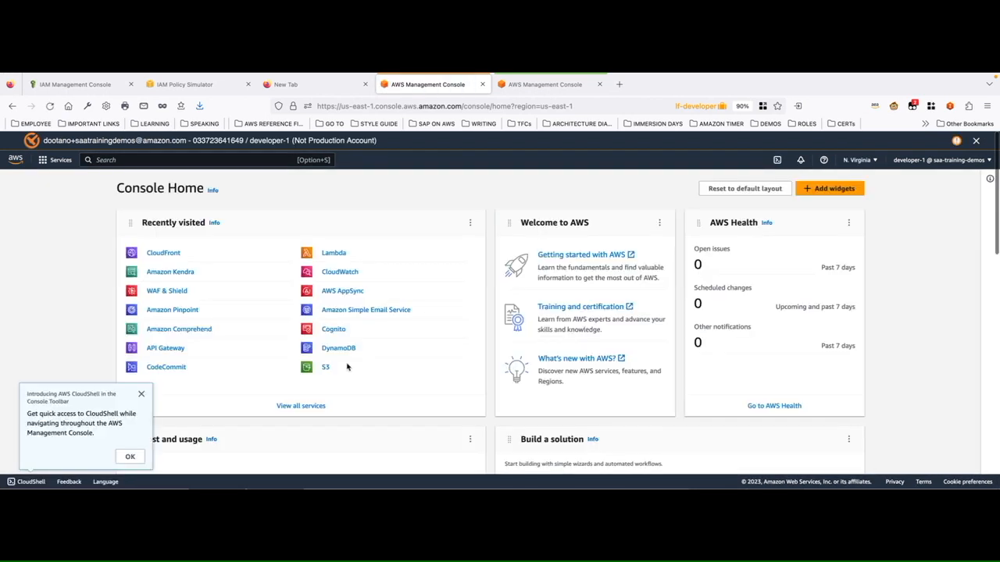
As developer-1, open S3 and CloudWatch from the recently visited services to check access, and return to Console Home.
click(326, 368)
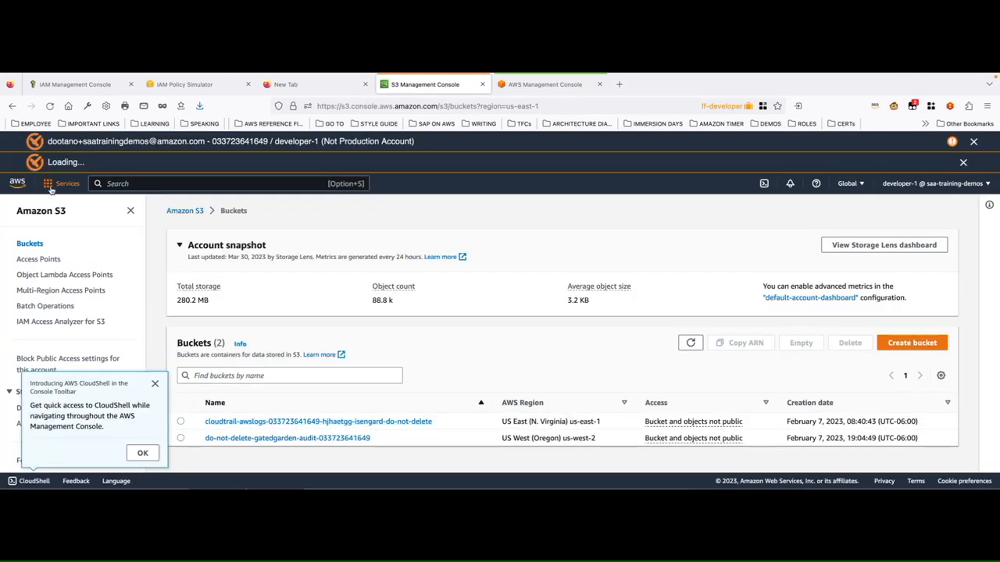
click(17, 185)
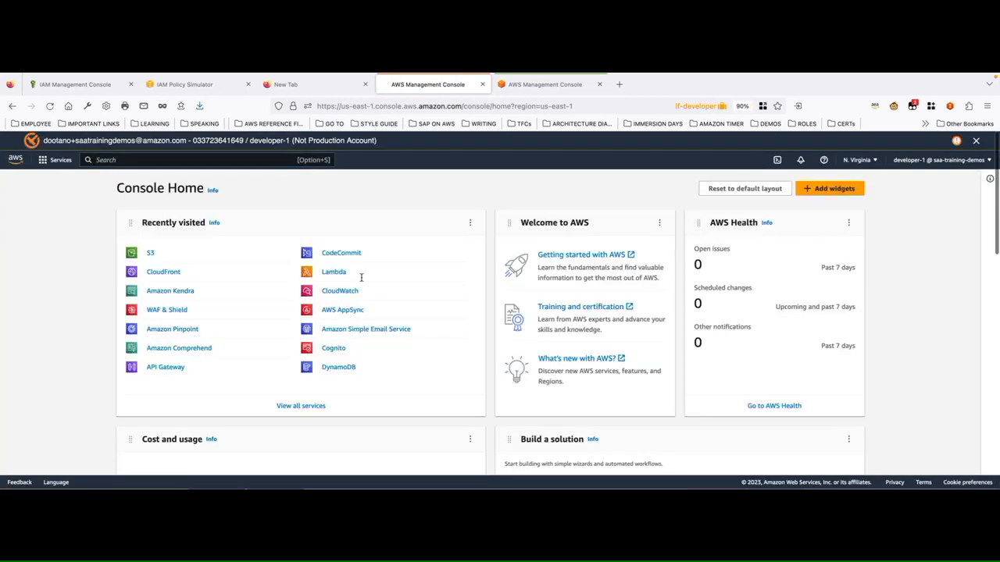
click(340, 290)
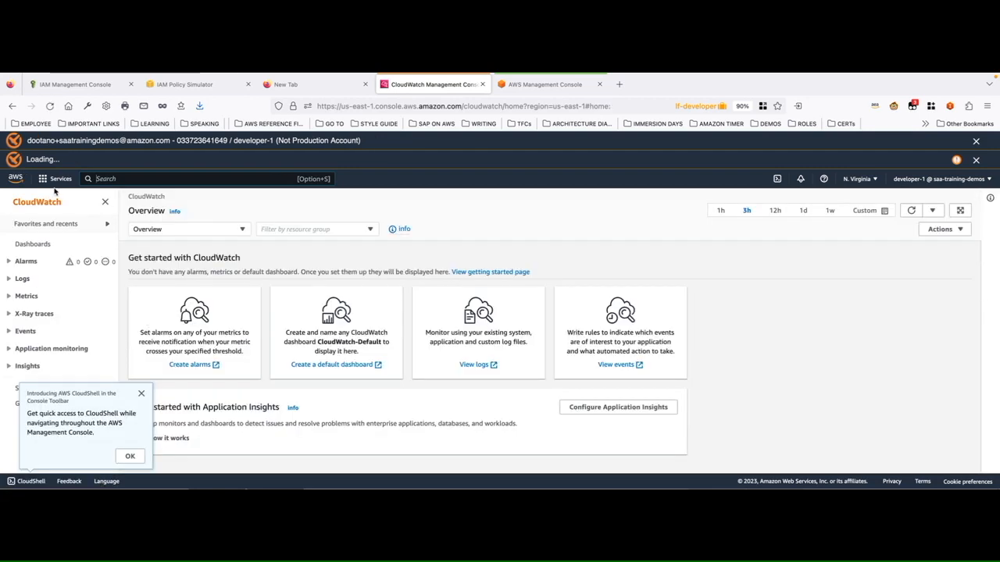
click(25, 179)
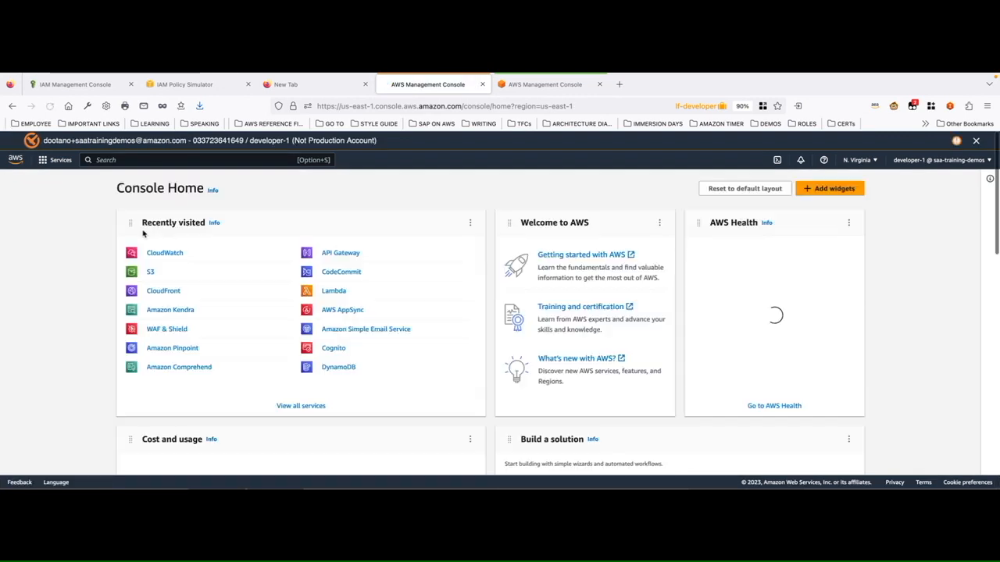
Search for IAM as developer-1, open its dashboard, dismiss the CloudShell tip, and look through the dashboard sections.
click(150, 160)
text(IAM)
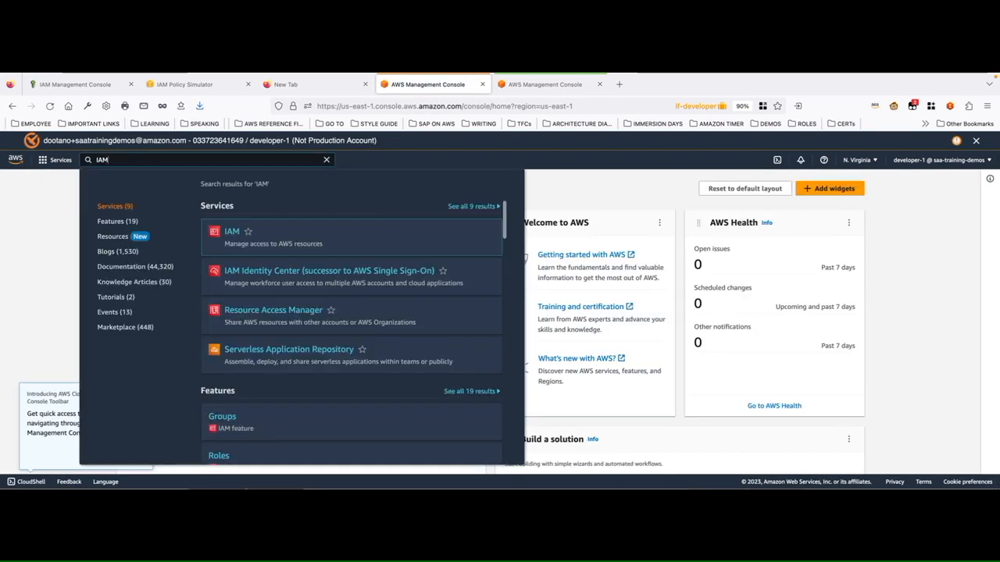
click(233, 232)
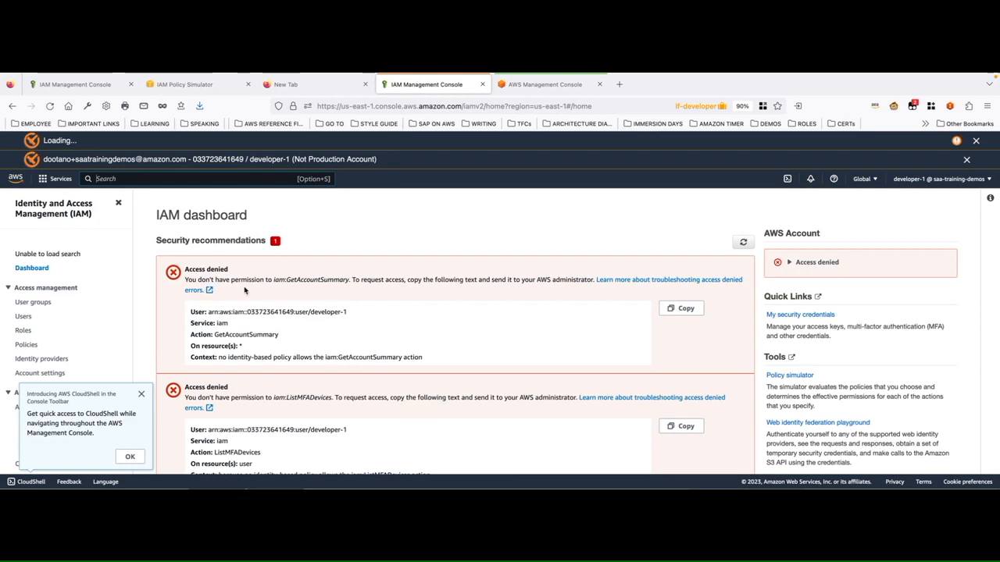
scroll(240, 290, down, 3)
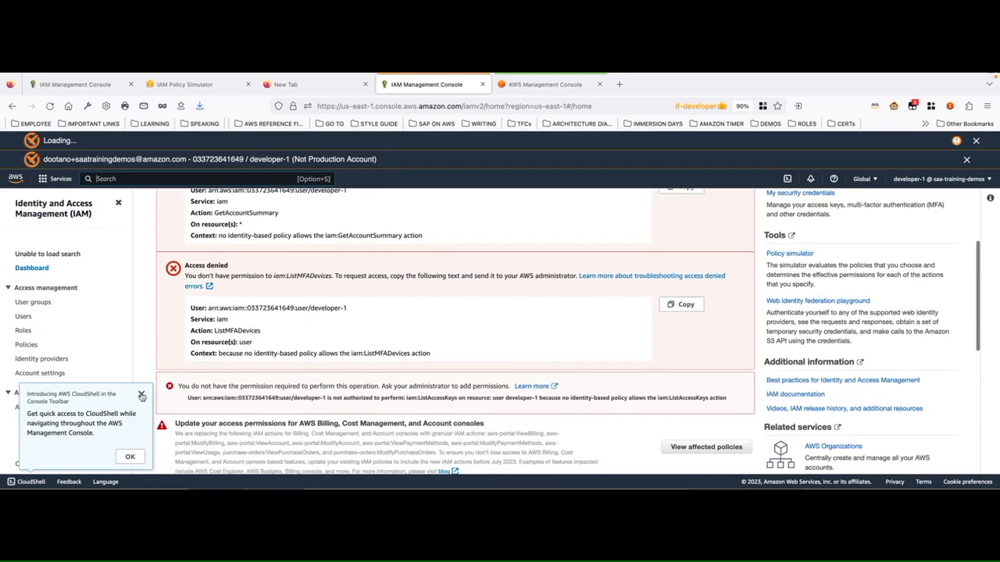
click(141, 394)
scroll(273, 337, down, 2)
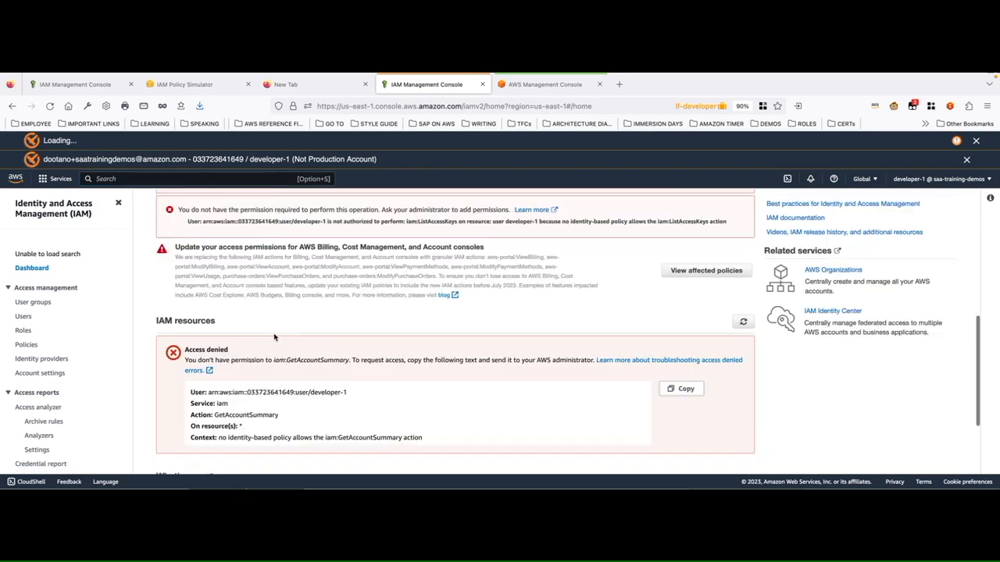
scroll(274, 337, up, 2)
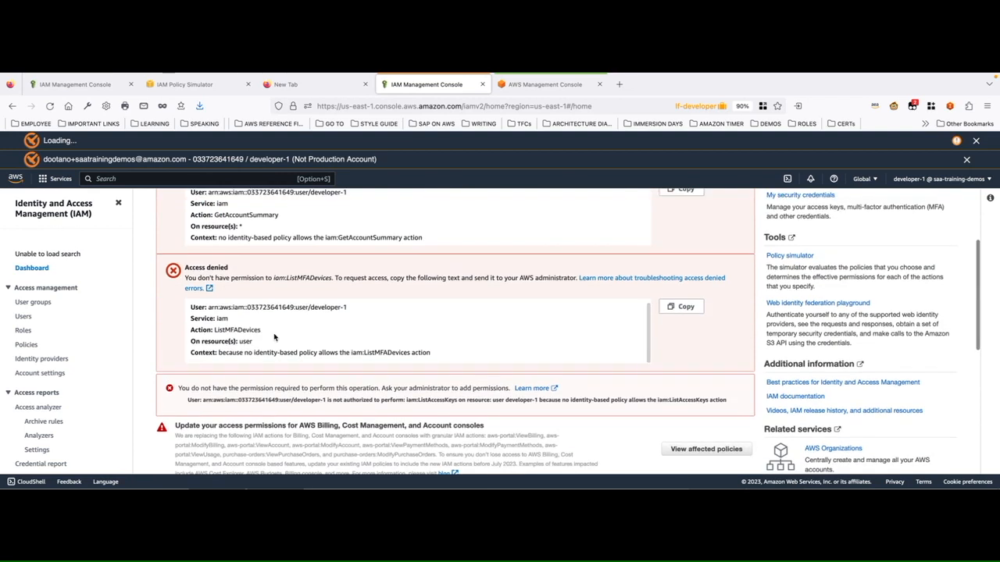
scroll(271, 331, up, 2)
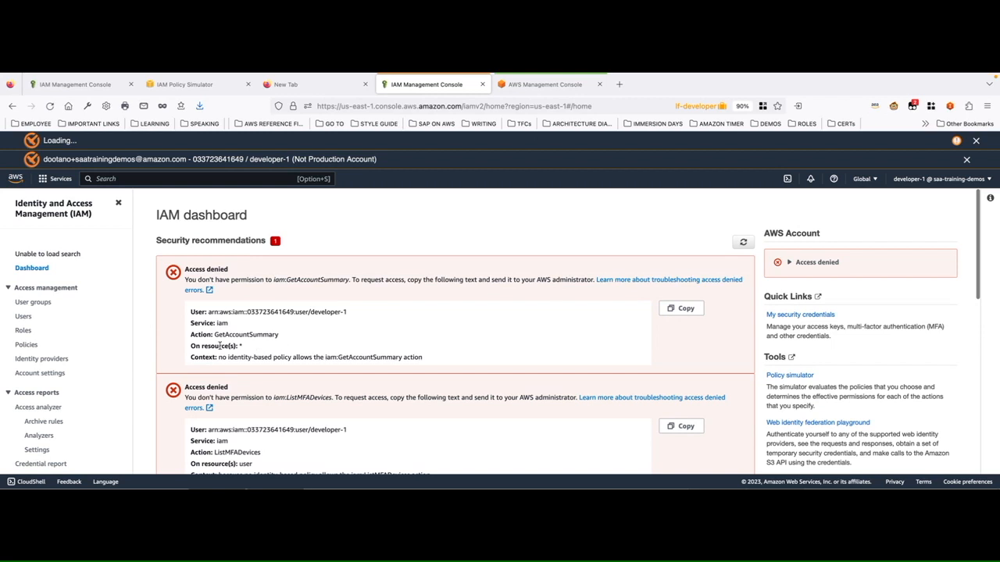
Highlight the actions GetAccountSummary and ListMFADevices on the IAM dashboard and read the access key permission notice.
drag(215, 335, 284, 336)
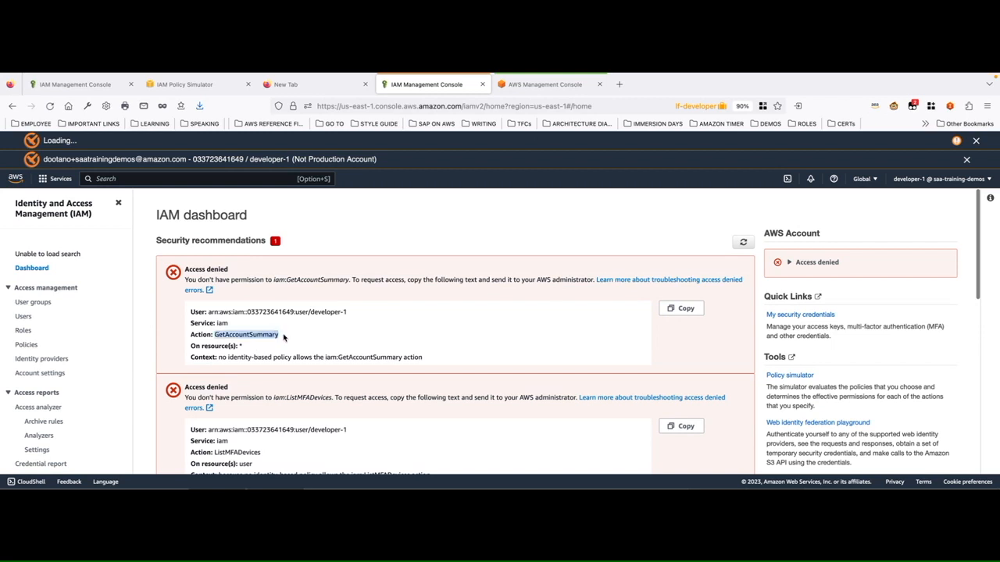
scroll(283, 337, down, 2)
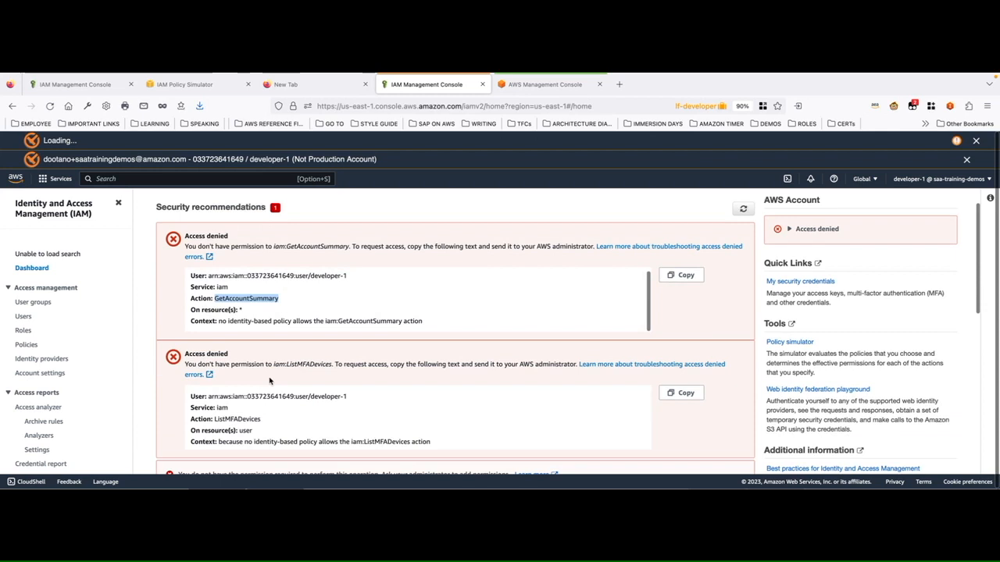
scroll(269, 381, down, 1)
drag(214, 399, 261, 399)
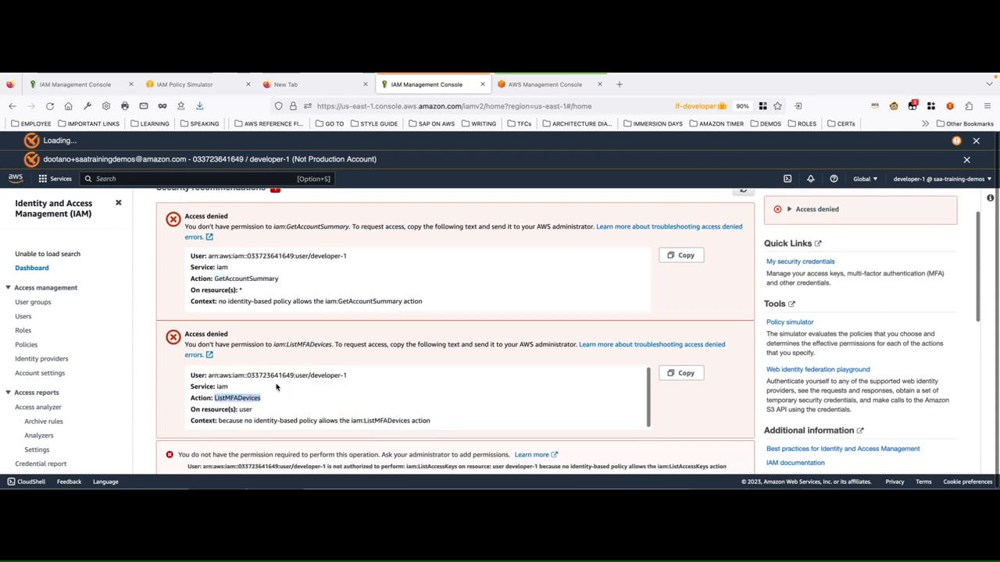
scroll(276, 387, down, 5)
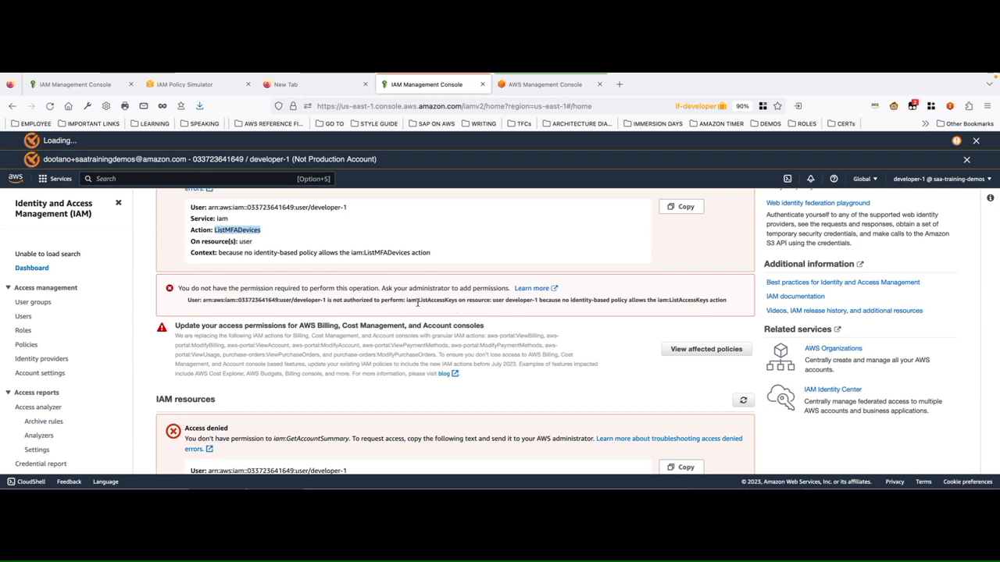
Check developer-1's access to the IAM user groups, users, roles and policies pages, looking through the roles list.
click(38, 302)
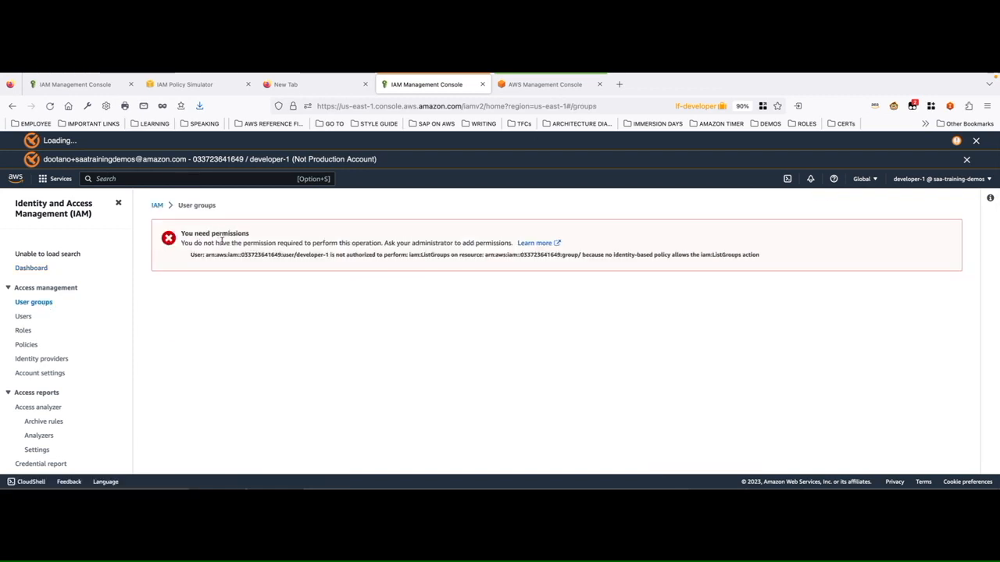
click(24, 319)
click(23, 331)
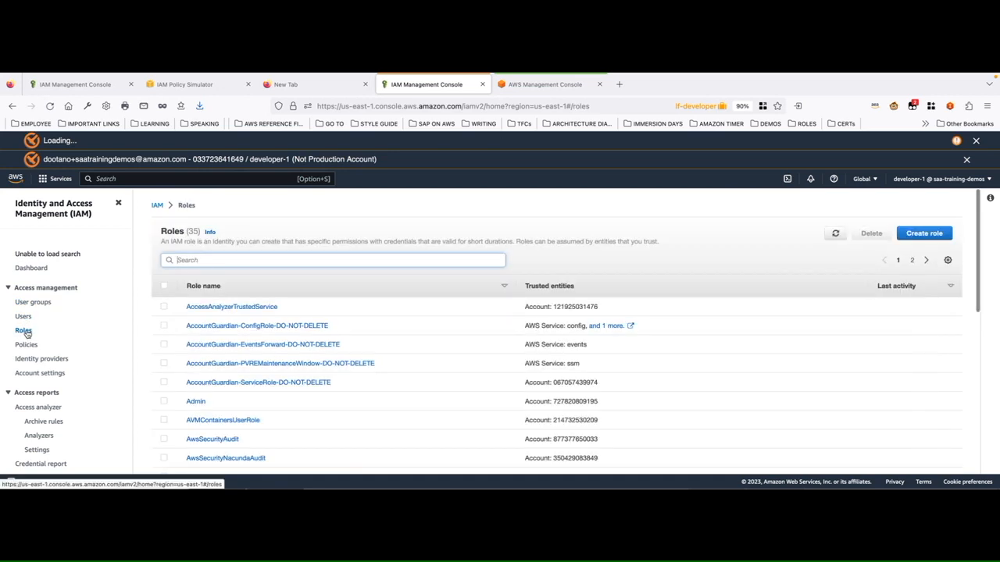
scroll(373, 336, down, 10)
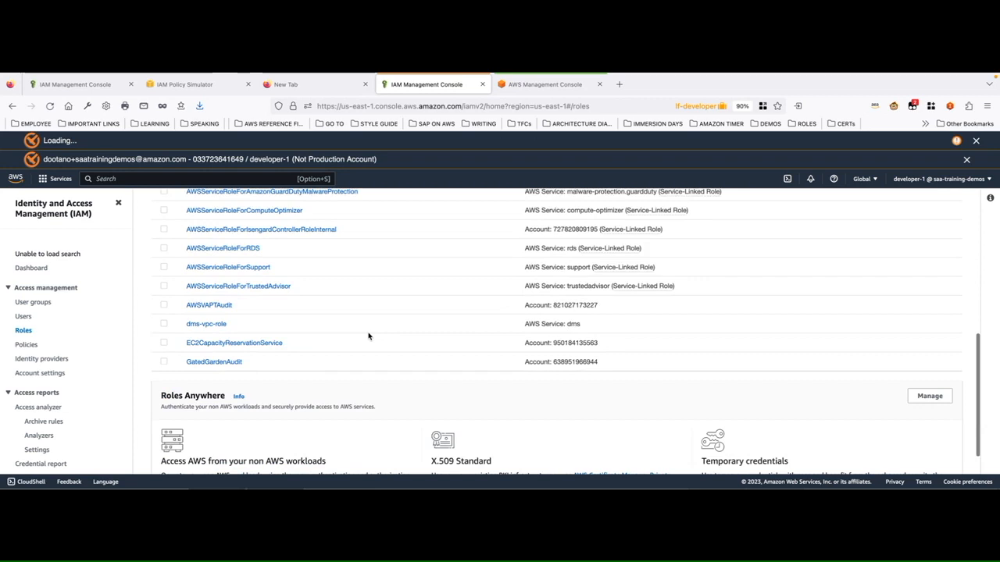
scroll(367, 336, up, 4)
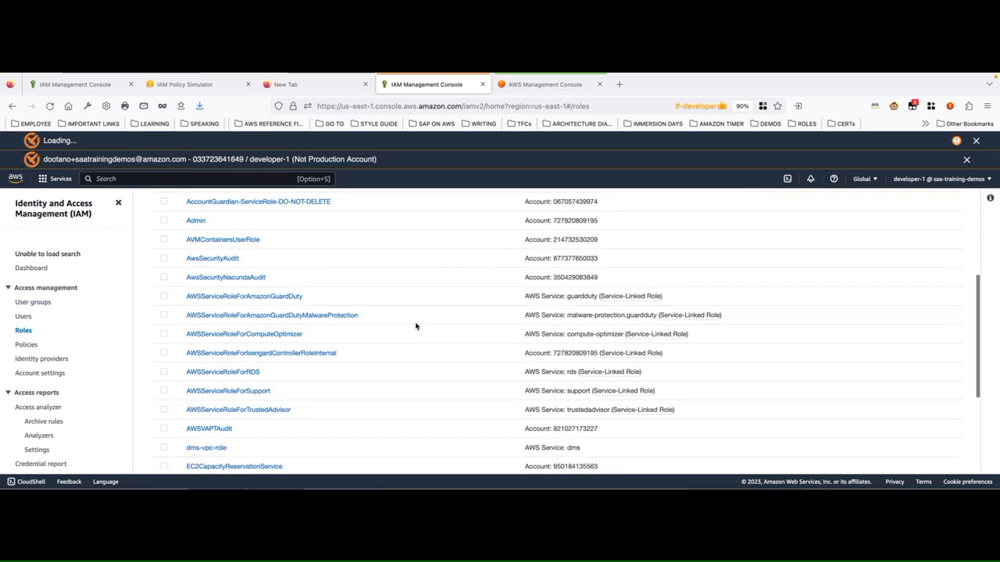
click(27, 344)
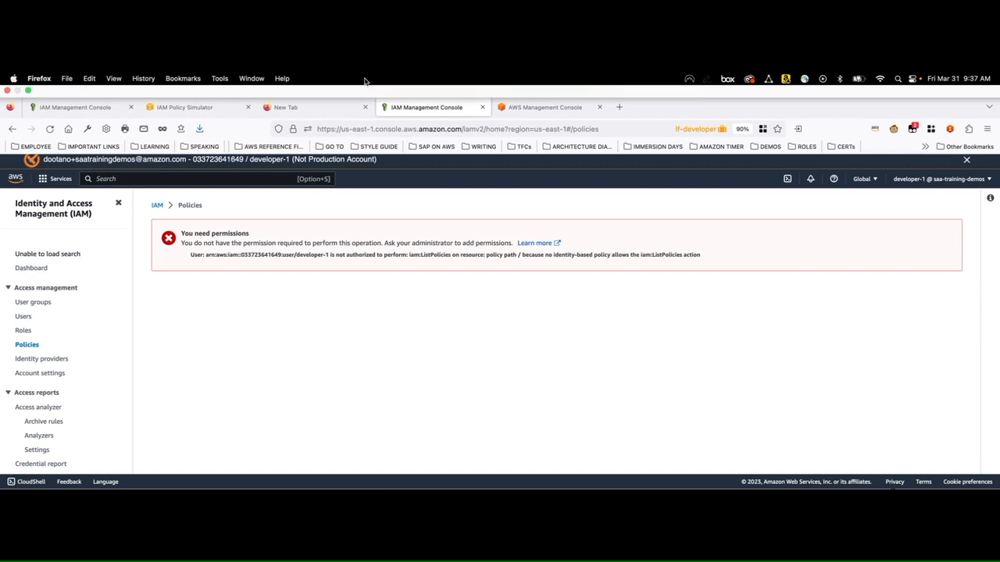
Switch to the nopermissions-user session, open Athena, launch its query editor, and return to Console Home.
click(531, 113)
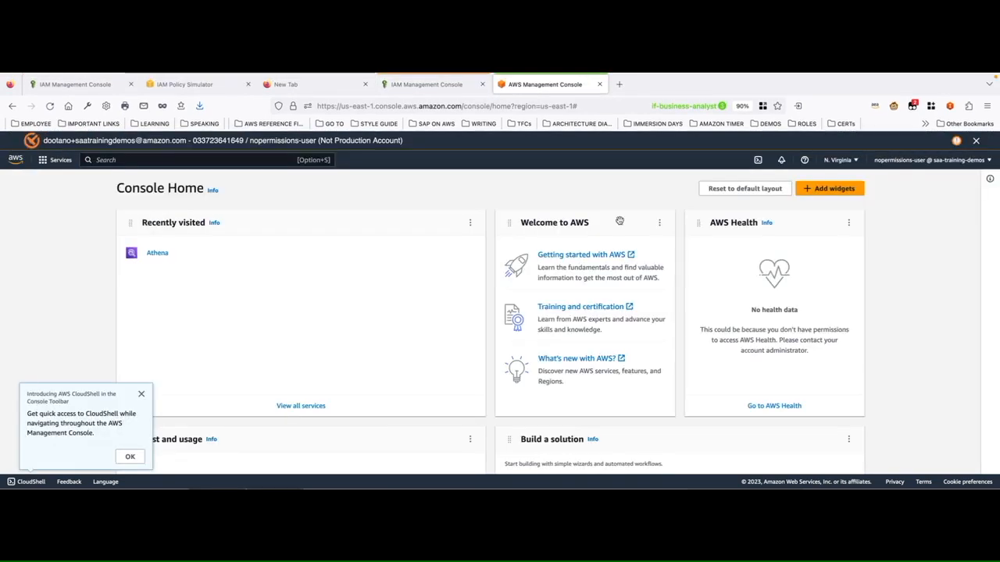
click(157, 253)
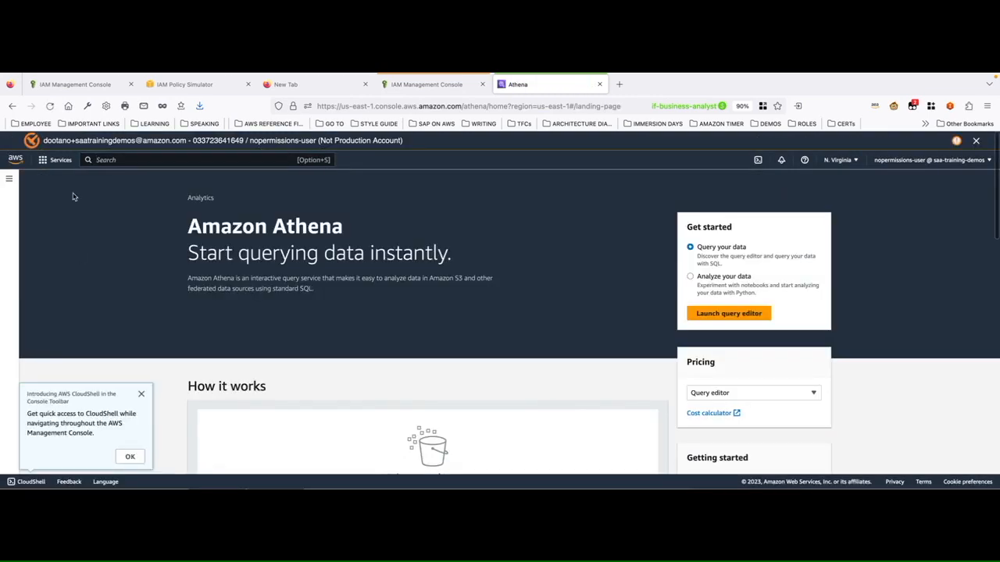
click(723, 313)
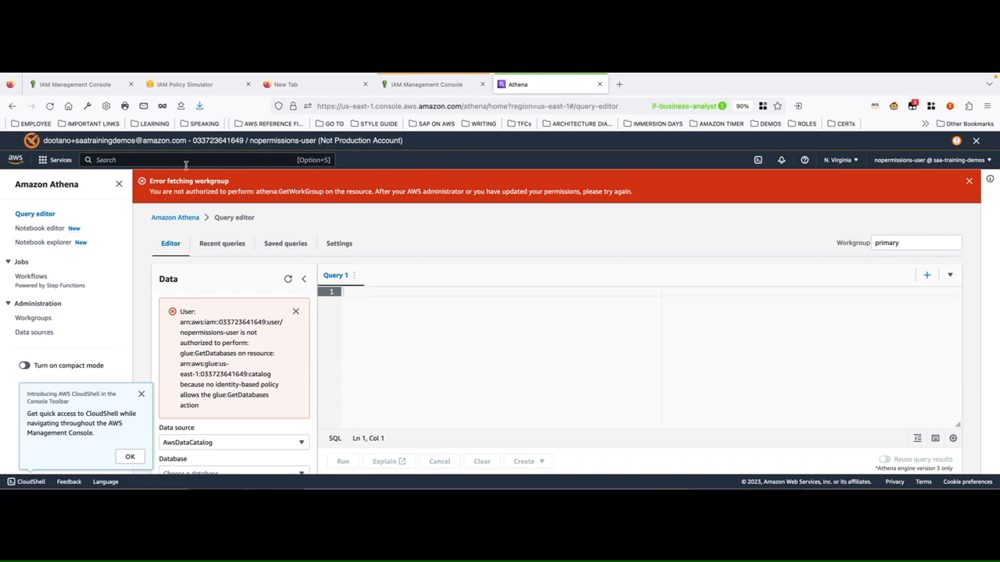
click(16, 159)
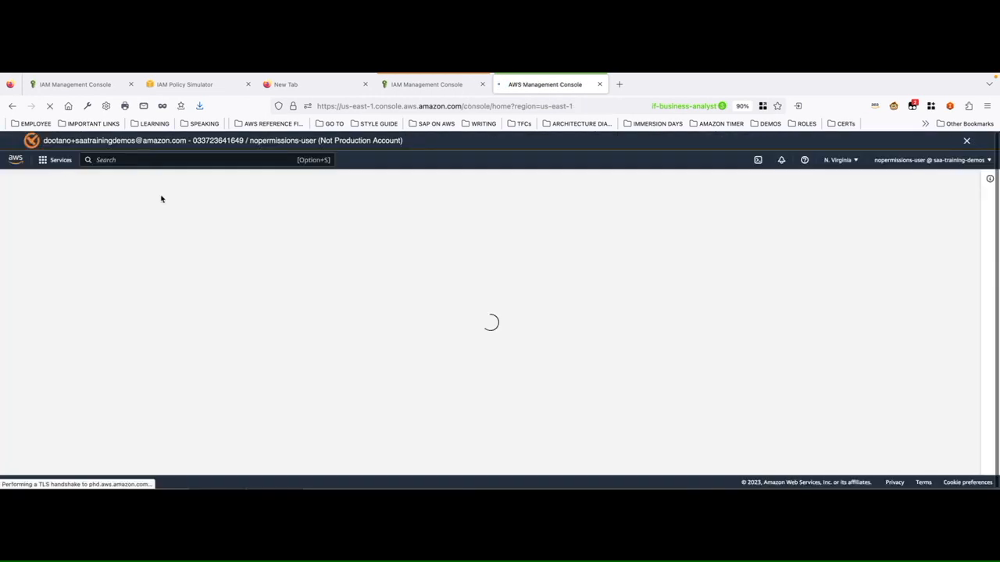
Search for IAM as nopermissions-user, view its dashboard, and return to Console Home.
click(150, 159)
text(IAM)
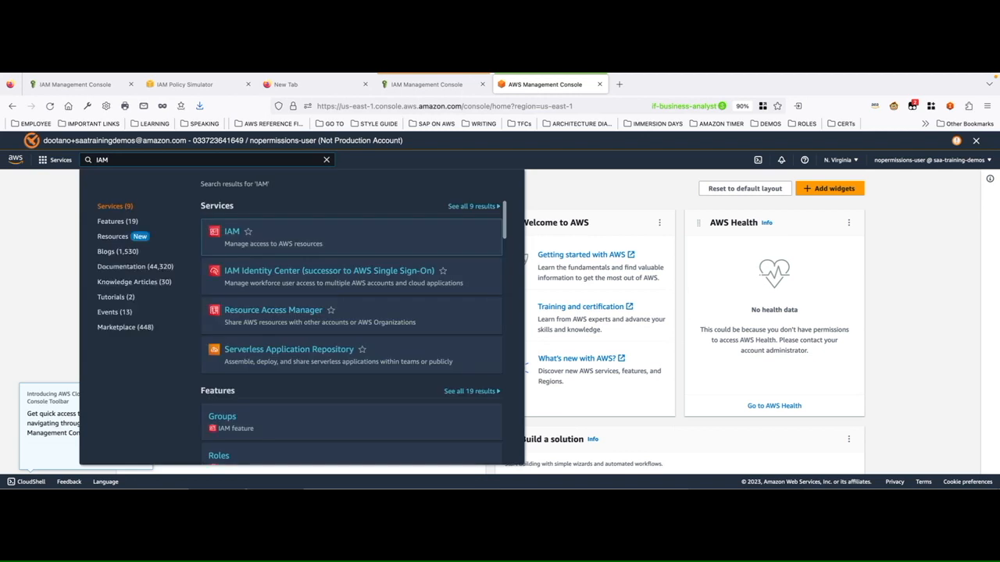
click(229, 233)
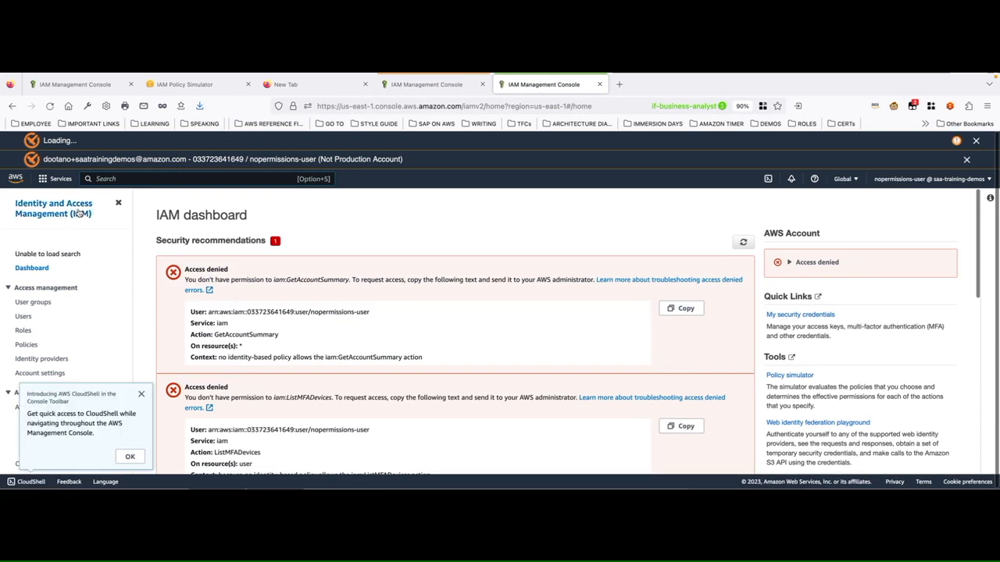
click(15, 180)
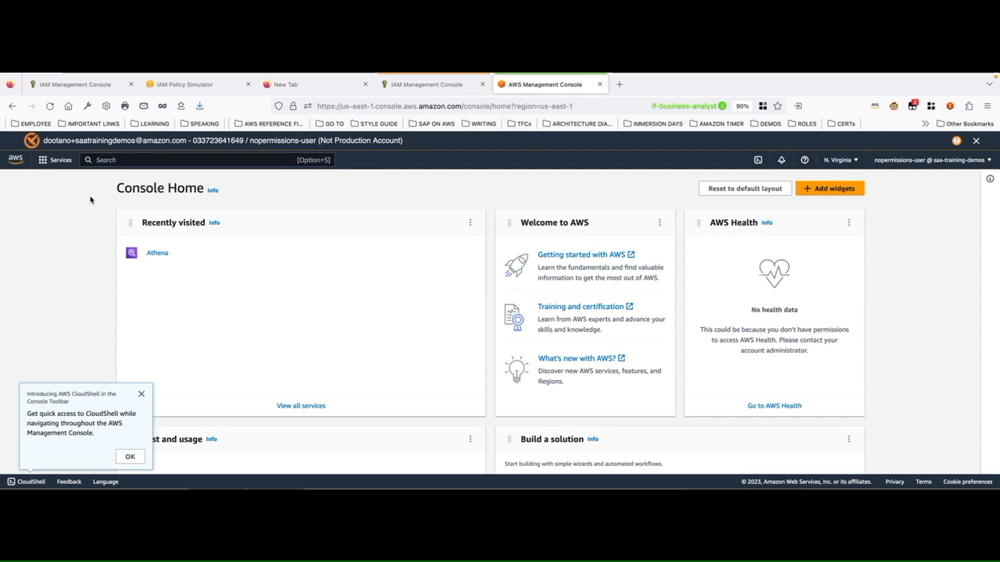
In the administrator's IAM session, open nopermissions-user from the users list and start adding permissions.
click(78, 84)
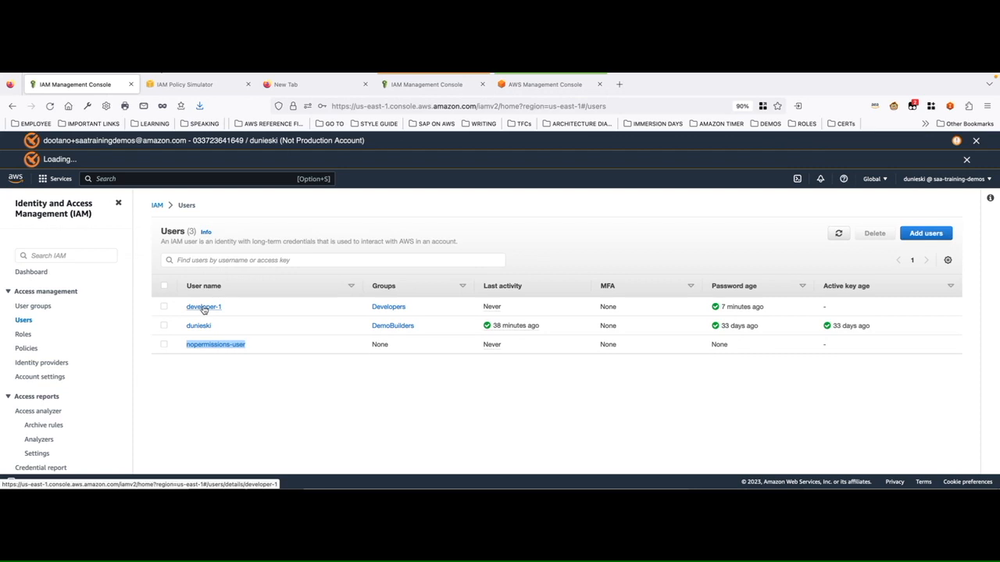
click(210, 344)
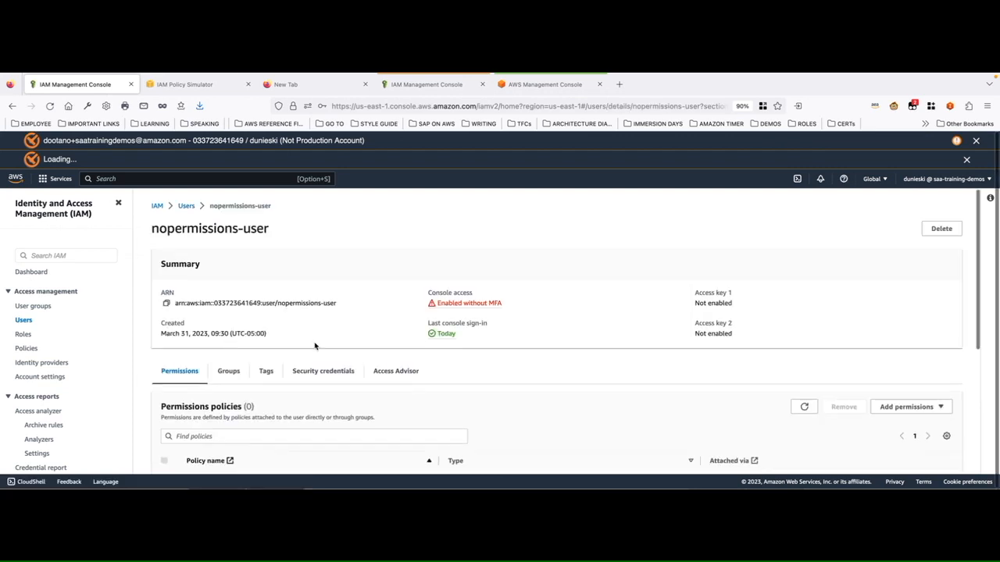
scroll(314, 346, down, 2)
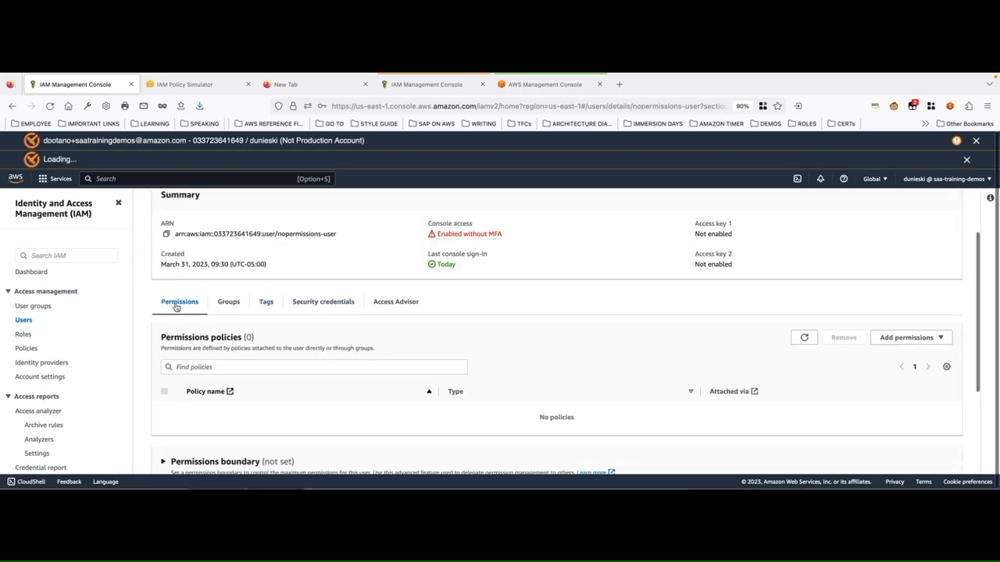
scroll(179, 308, down, 1)
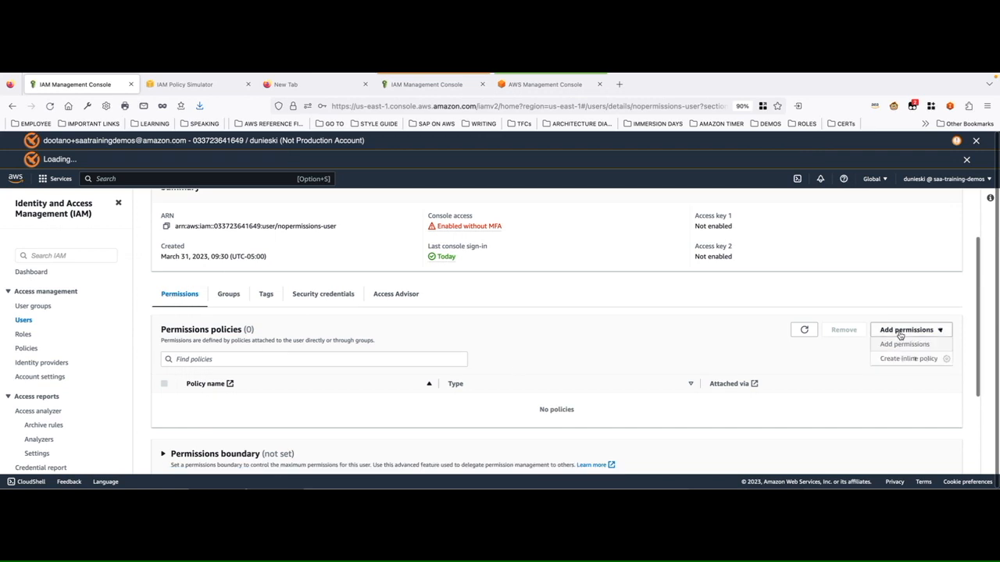
click(899, 338)
click(900, 348)
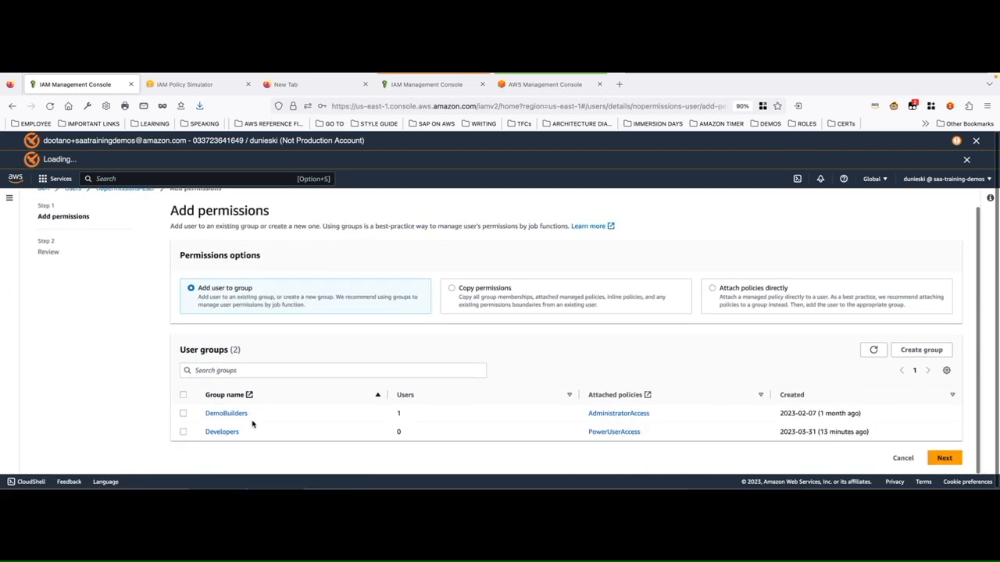
Choose to attach policies directly, select the AdministratorAccess policy for nopermissions-user, and continue to the review.
click(713, 288)
scroll(358, 345, down, 3)
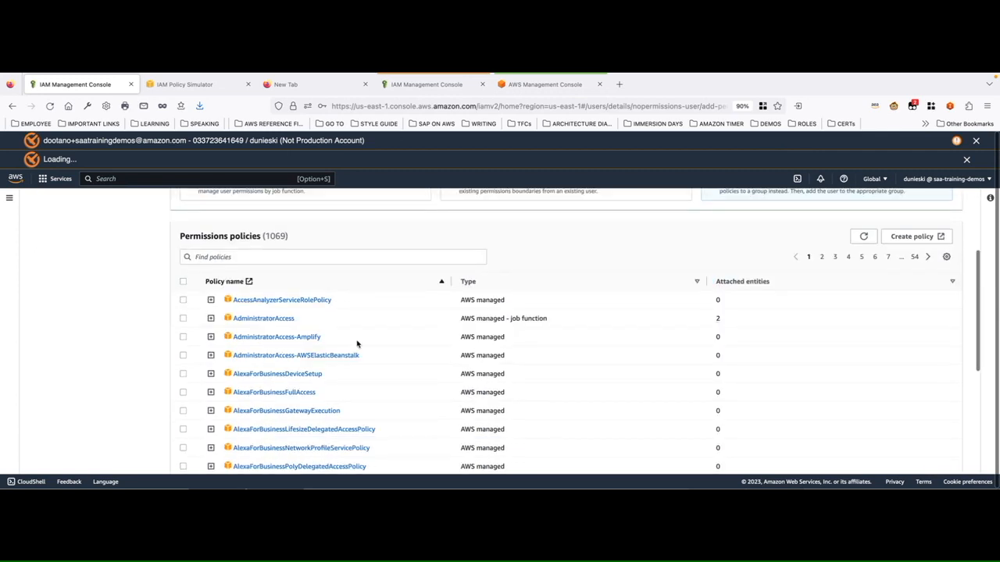
scroll(357, 343, down, 1)
scroll(357, 344, down, 2)
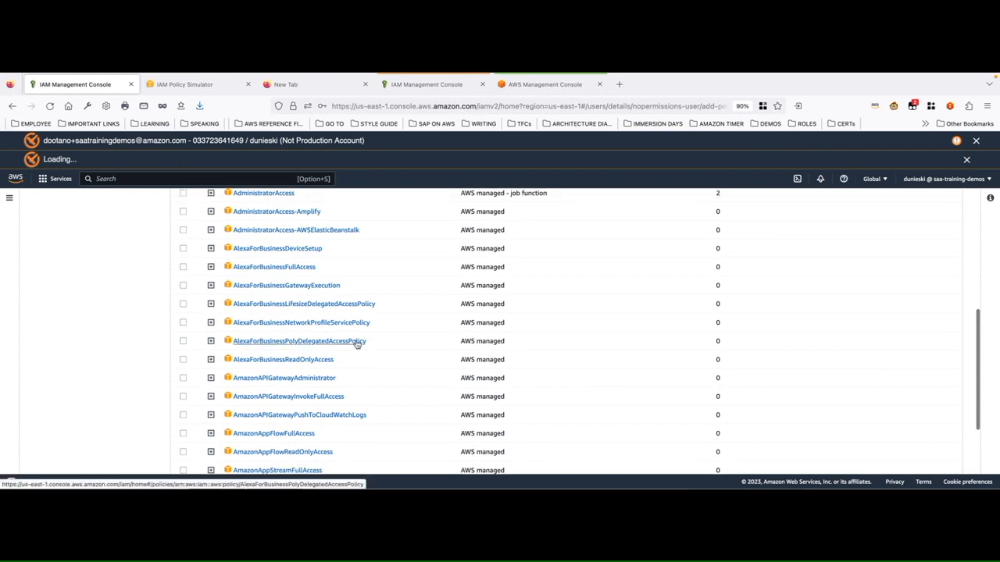
scroll(357, 344, up, 2)
click(182, 262)
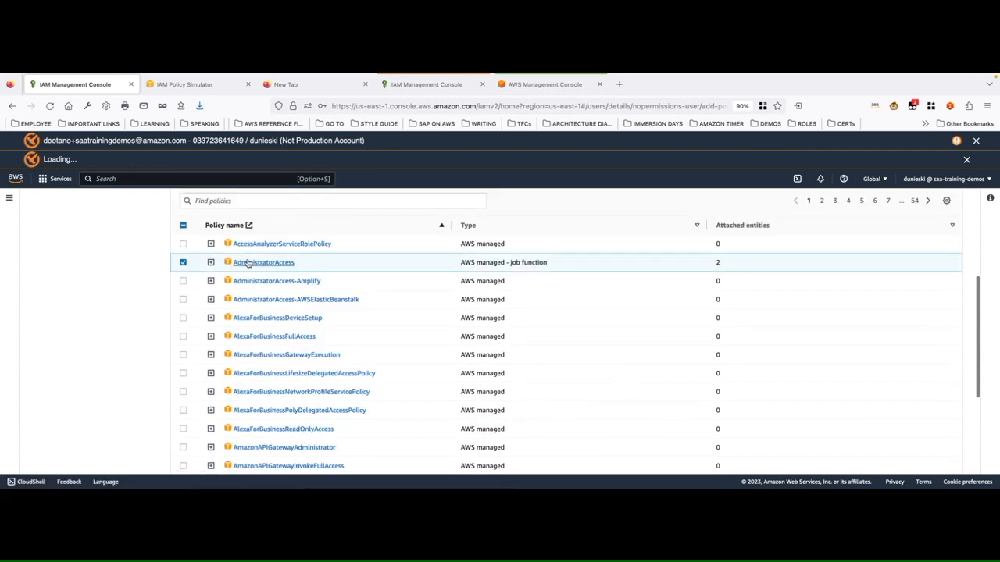
scroll(844, 418, down, 4)
click(944, 454)
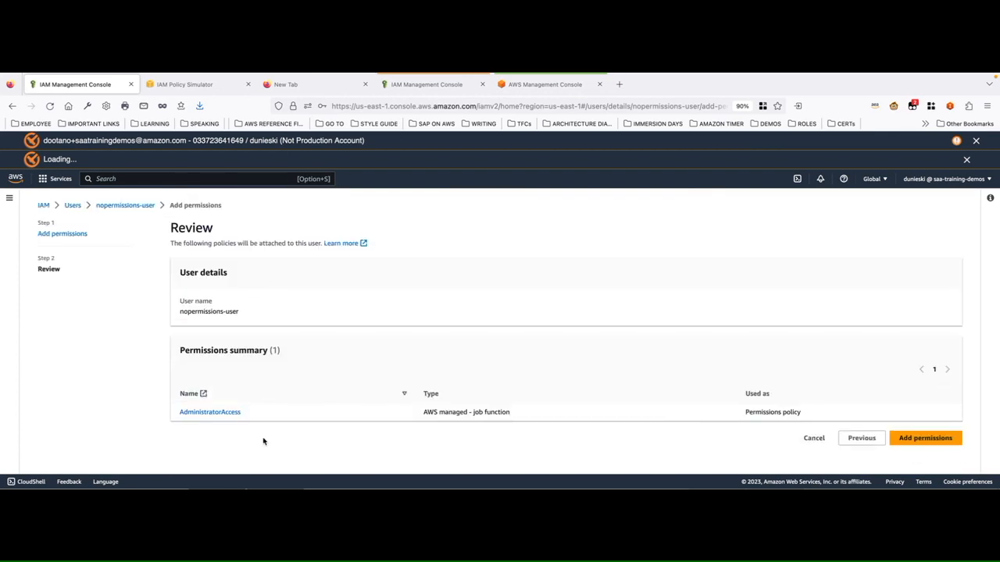
Confirm attaching AdministratorAccess to nopermissions-user and check the user's permissions policies.
click(924, 438)
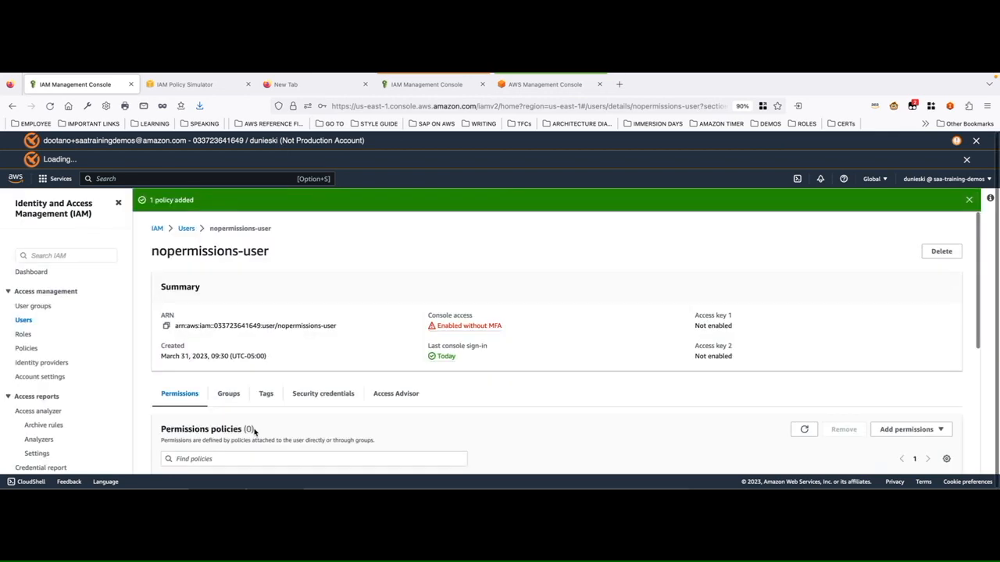
scroll(230, 379, down, 2)
scroll(230, 379, down, 2)
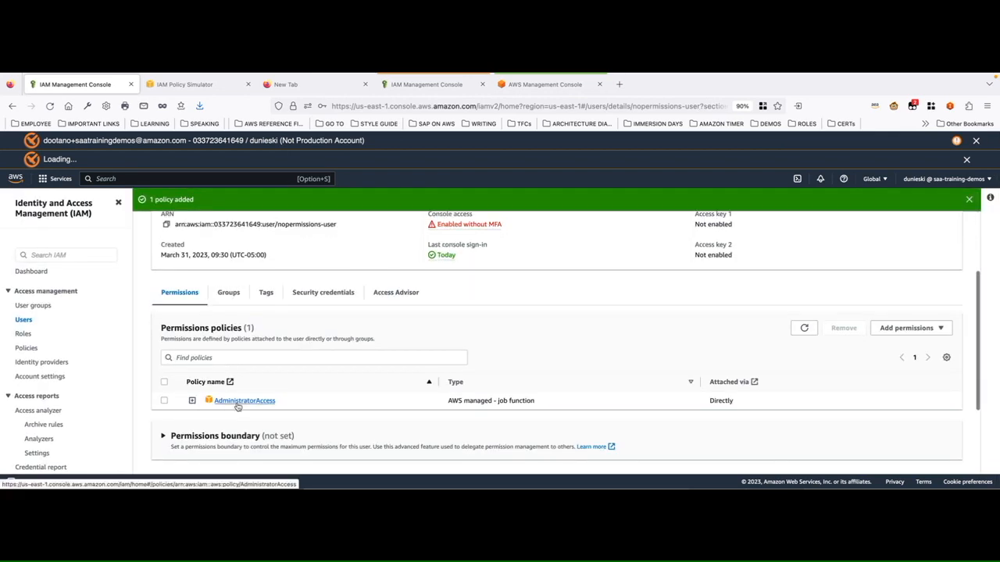
scroll(226, 391, up, 3)
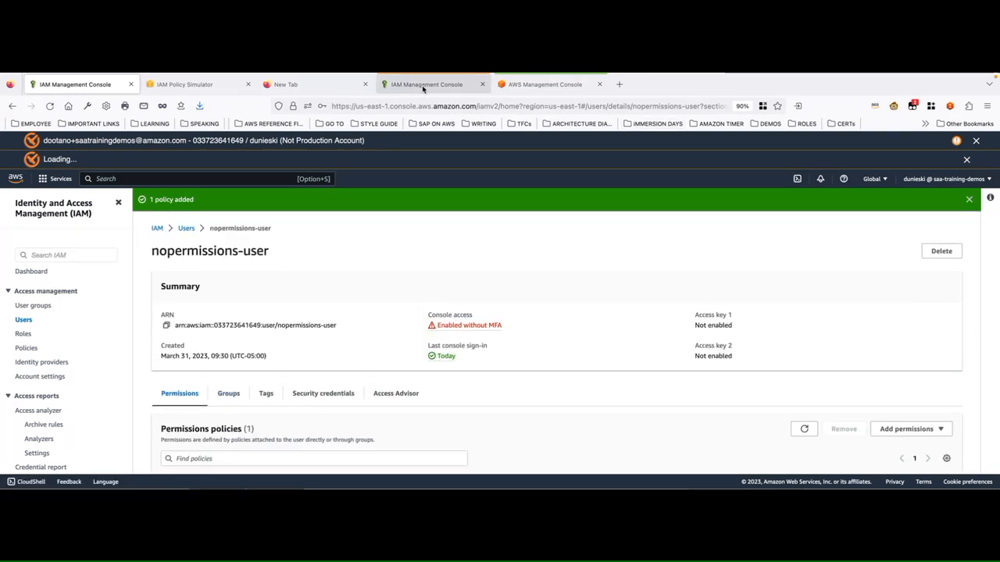
Switch to the nopermissions-user session, reload Console Home, open Athena's query editor, and dismiss the CloudShell tip.
click(517, 85)
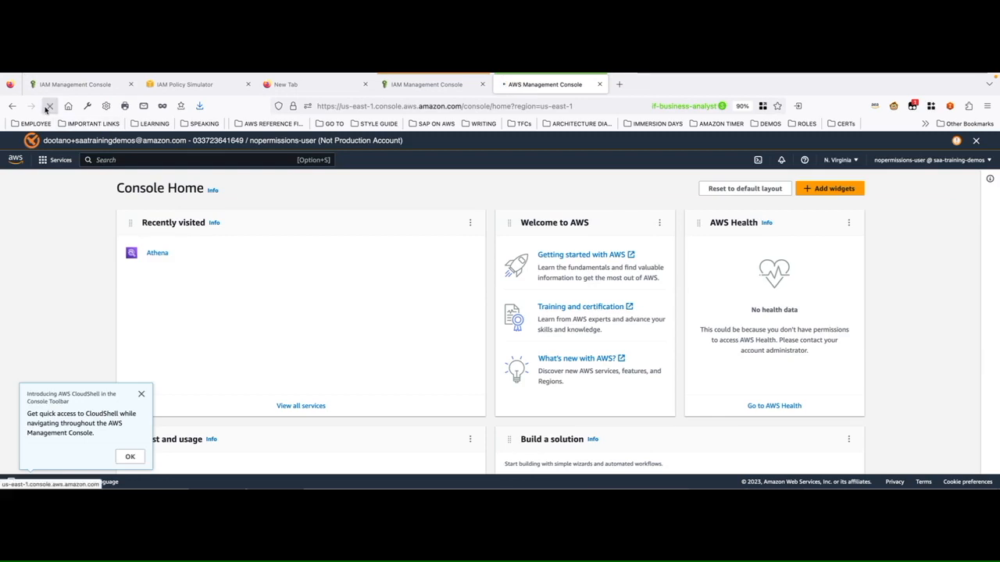
click(49, 107)
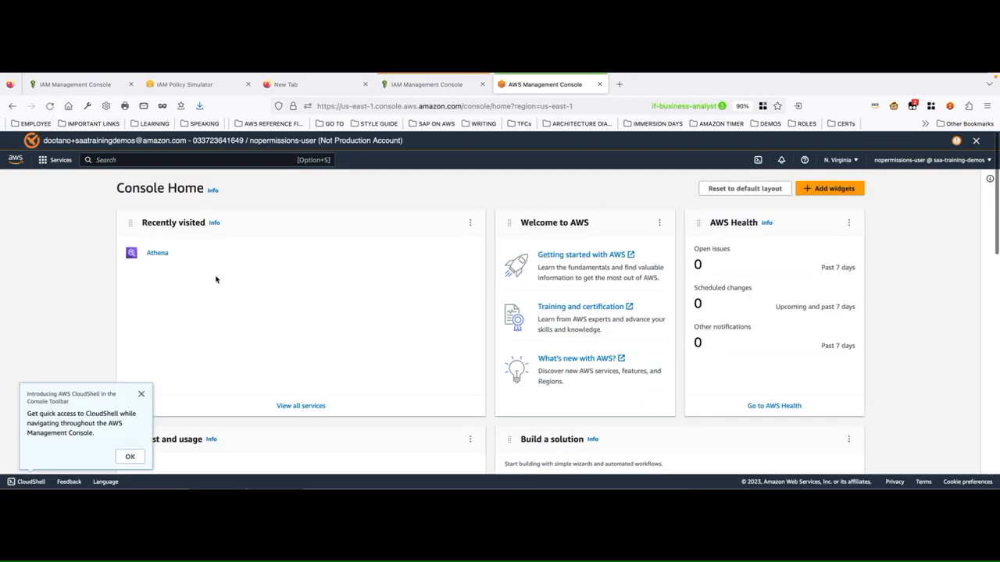
click(148, 253)
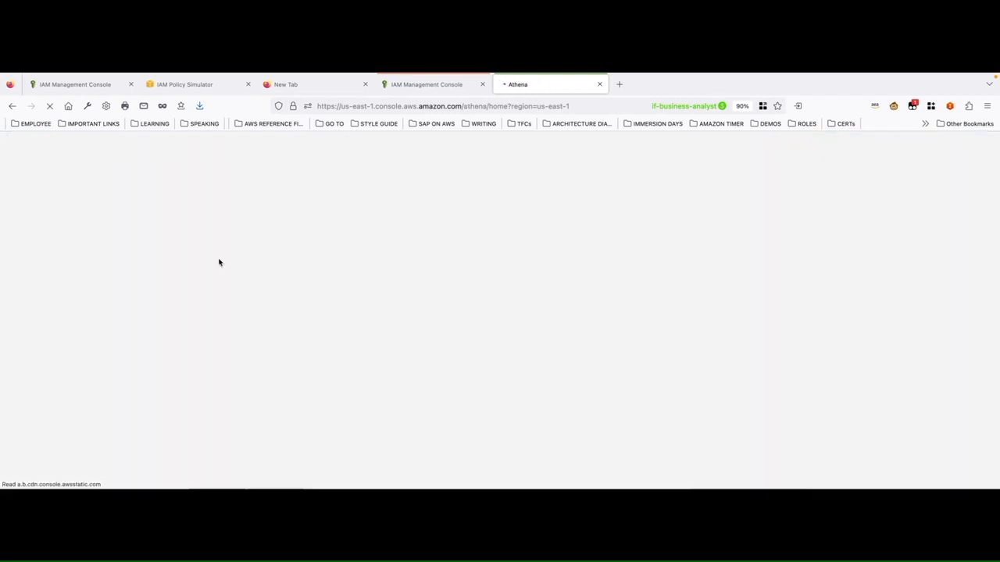
scroll(261, 265, down, 5)
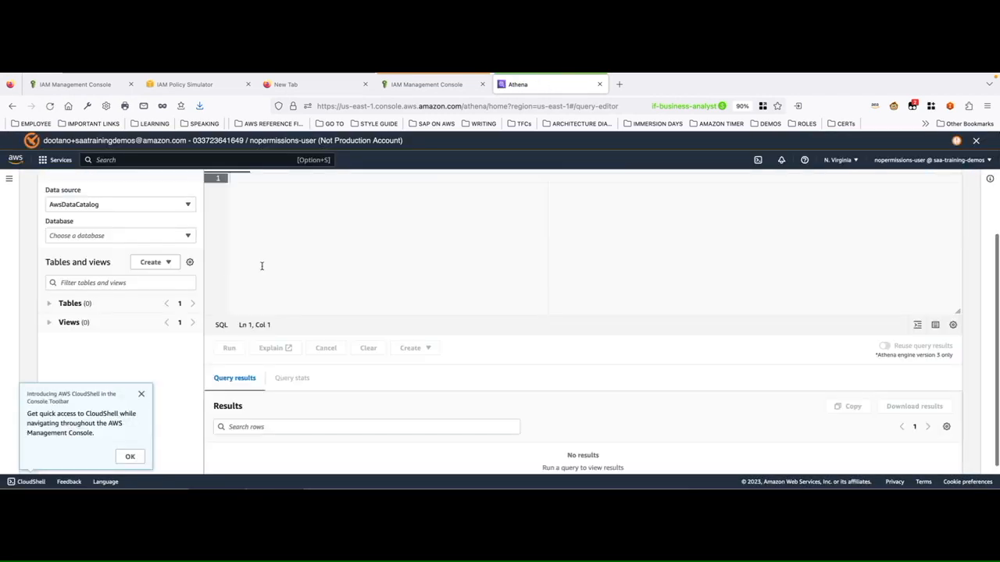
click(141, 393)
scroll(294, 281, up, 5)
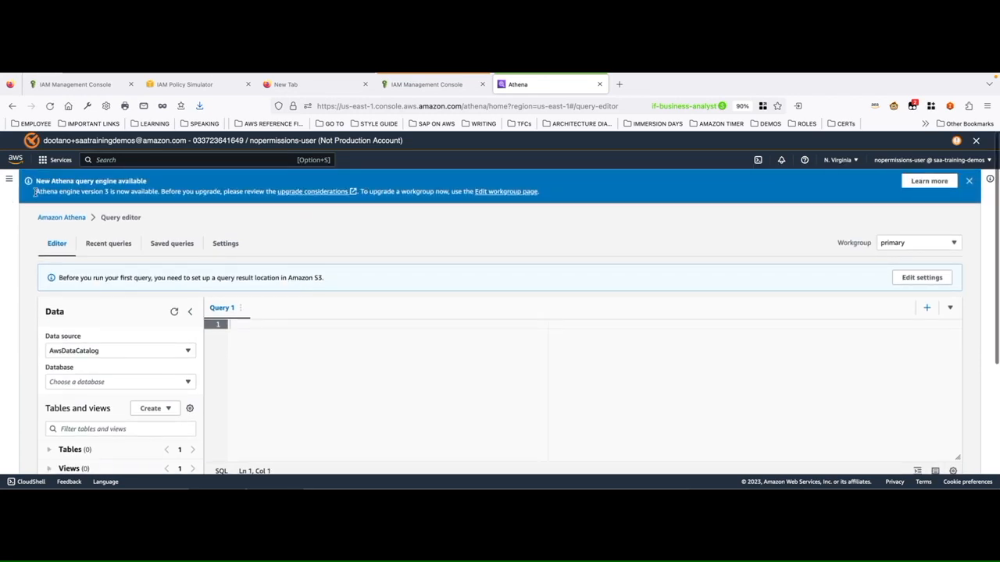
Return to Console Home as nopermissions-user, search for EC2, and open its dashboard.
click(15, 159)
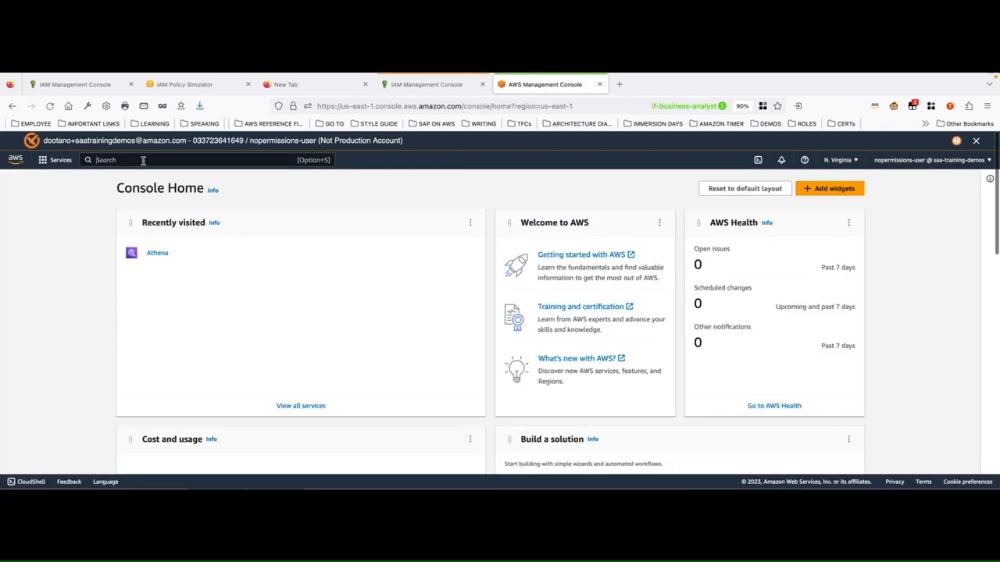
click(143, 160)
text(EC2)
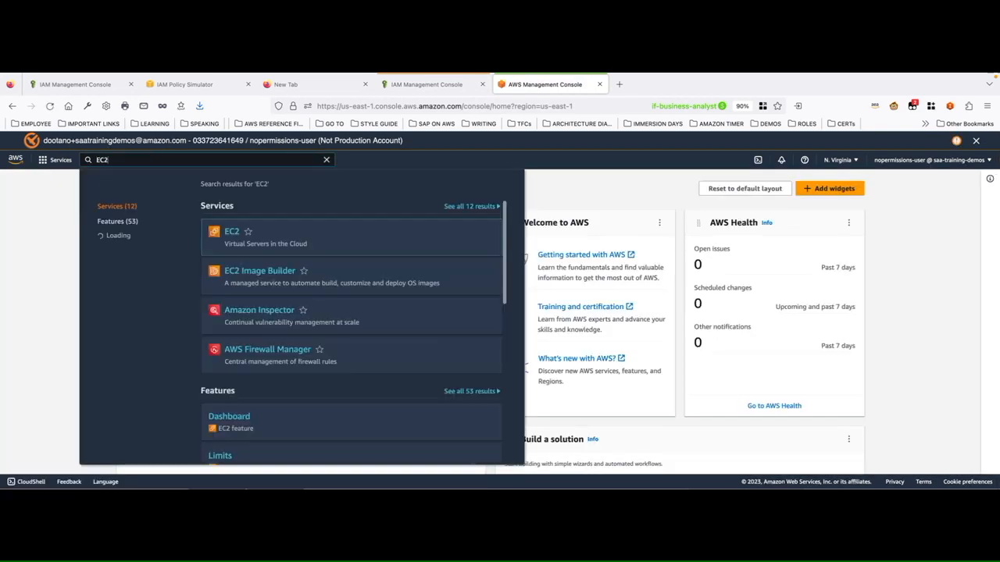
click(231, 232)
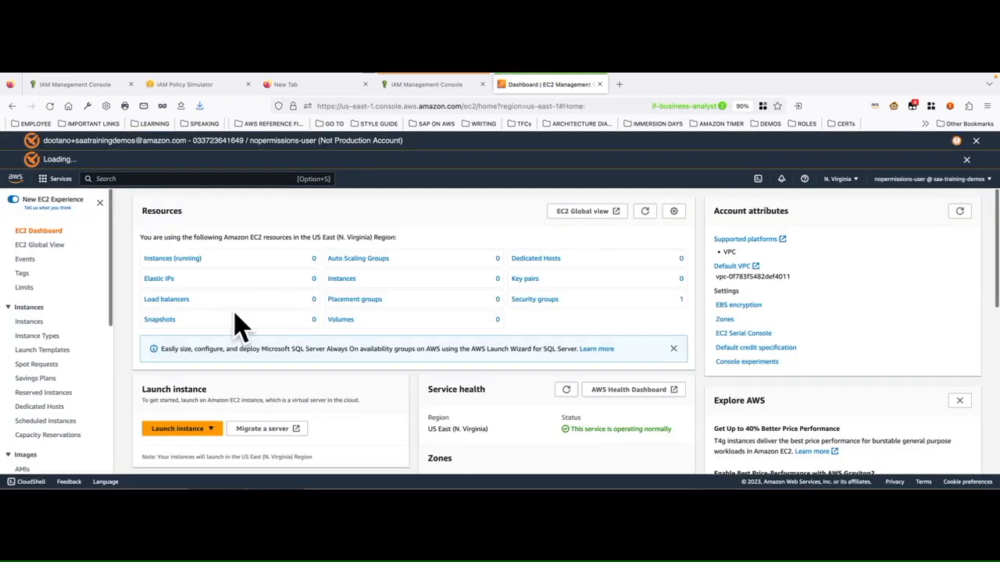
In the administrator's IAM session, remove the AdministratorAccess policy from nopermissions-user.
click(74, 84)
scroll(282, 278, down, 2)
scroll(282, 279, down, 2)
click(164, 374)
scroll(587, 347, up, 1)
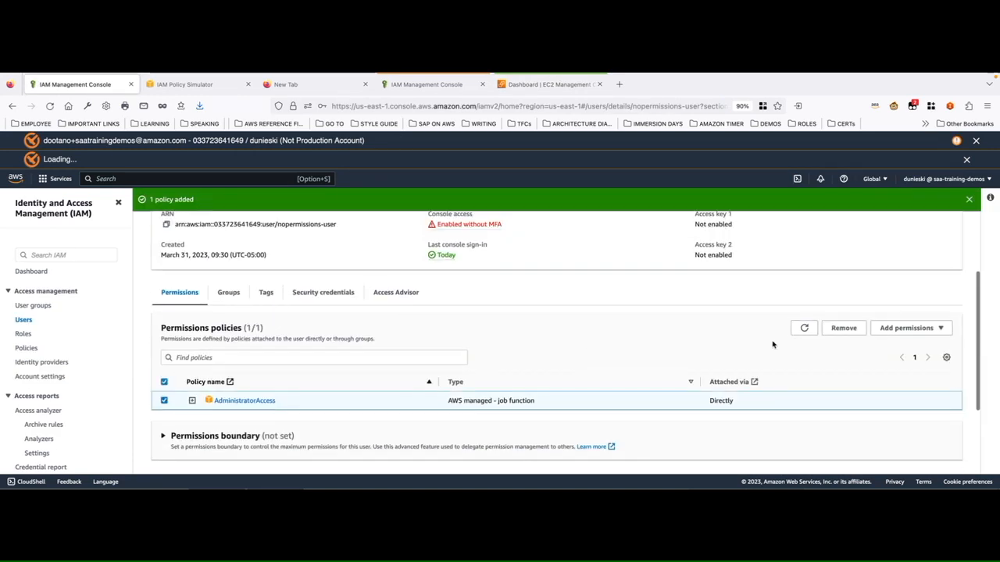
click(844, 328)
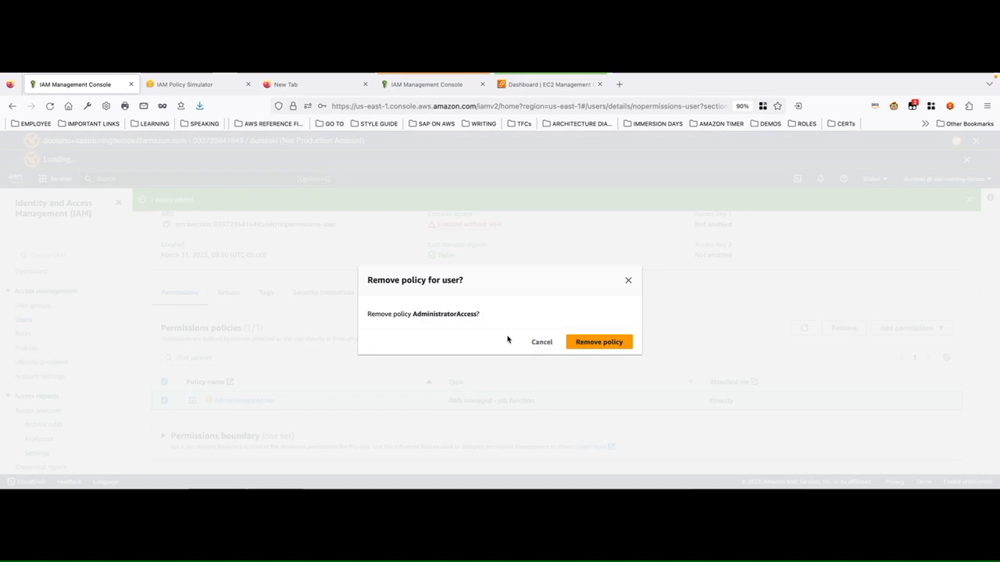
click(611, 342)
Switch back to the nopermissions-user session, reload the EC2 dashboard, and open the running instances and the instance launch form.
click(553, 86)
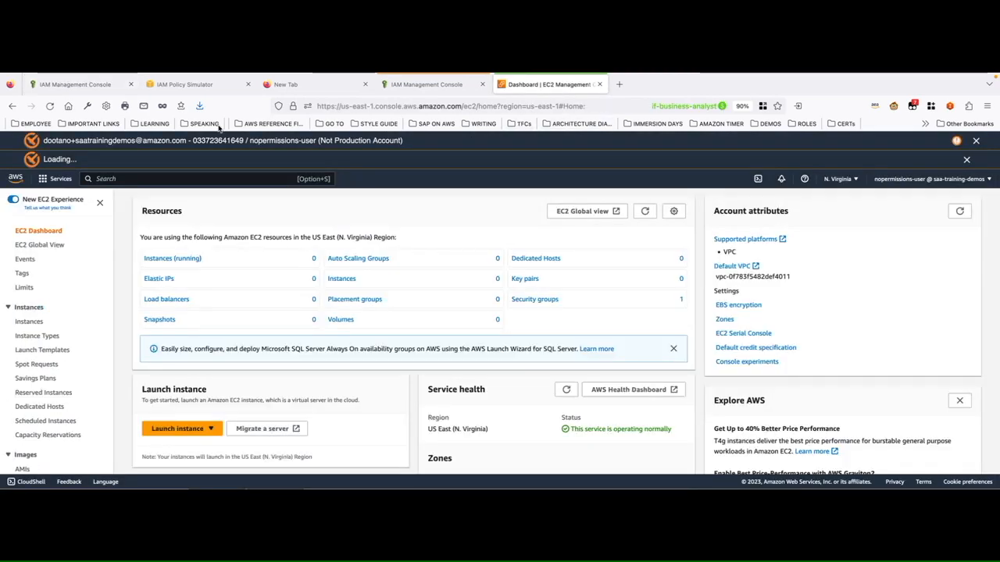
click(49, 106)
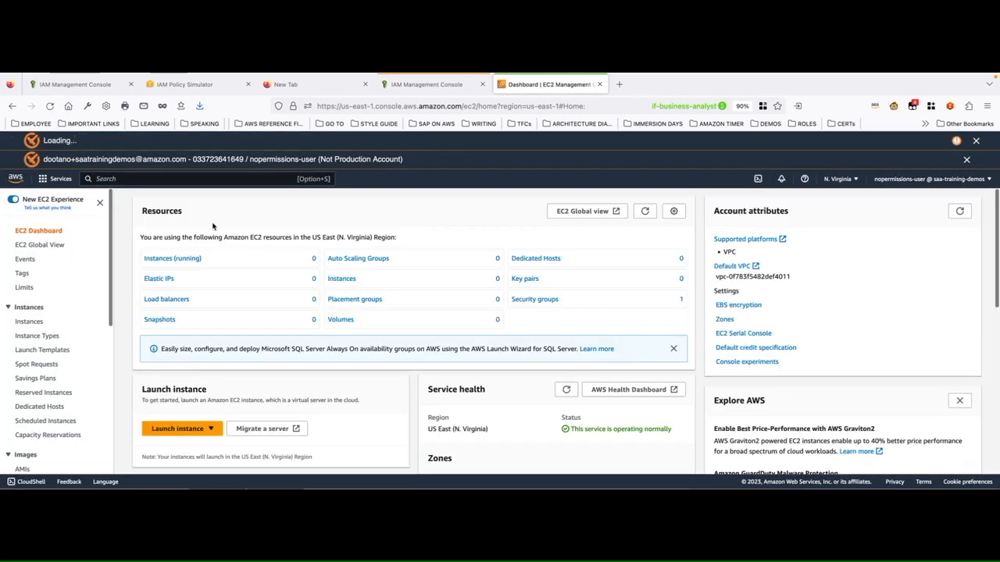
click(170, 259)
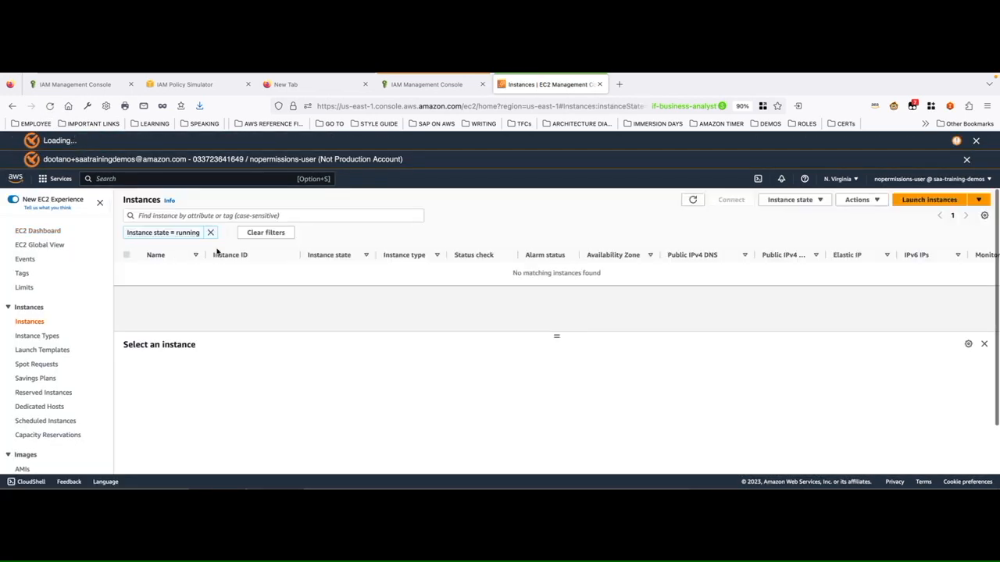
click(925, 200)
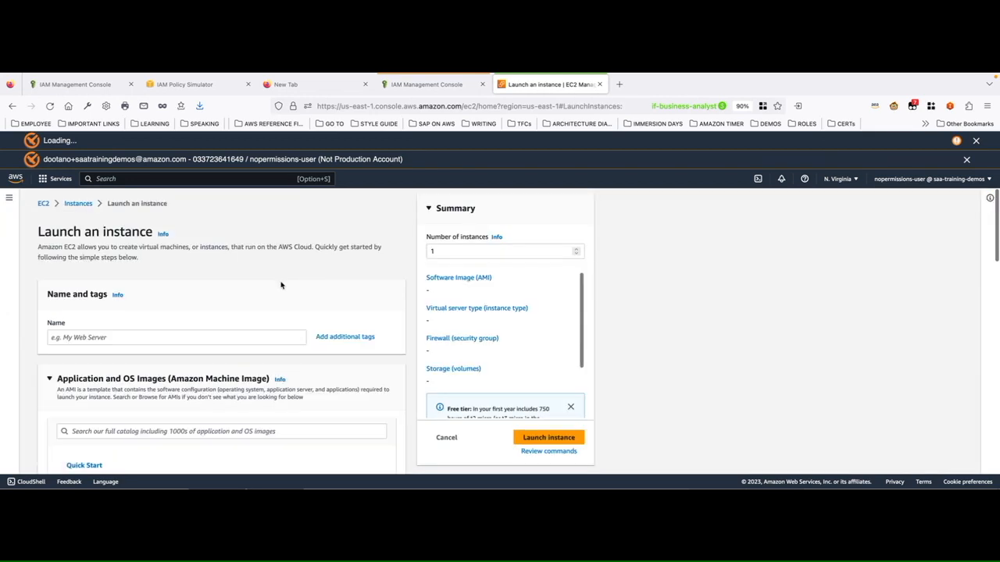
scroll(498, 239, up, 1)
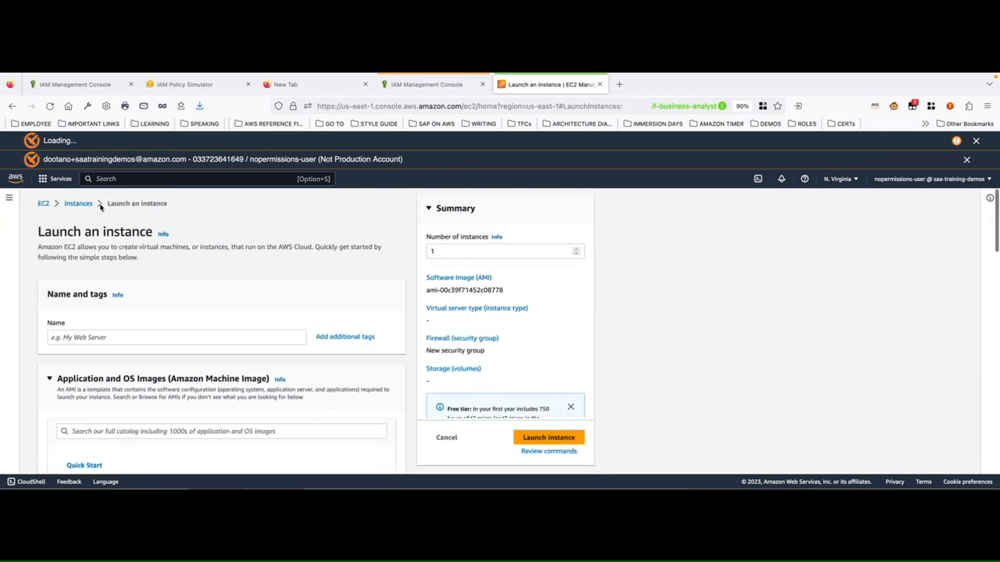
Reload the launch page, return to the EC2 dashboard, and open Athena from Console Home to recheck nopermissions-user's access.
click(50, 105)
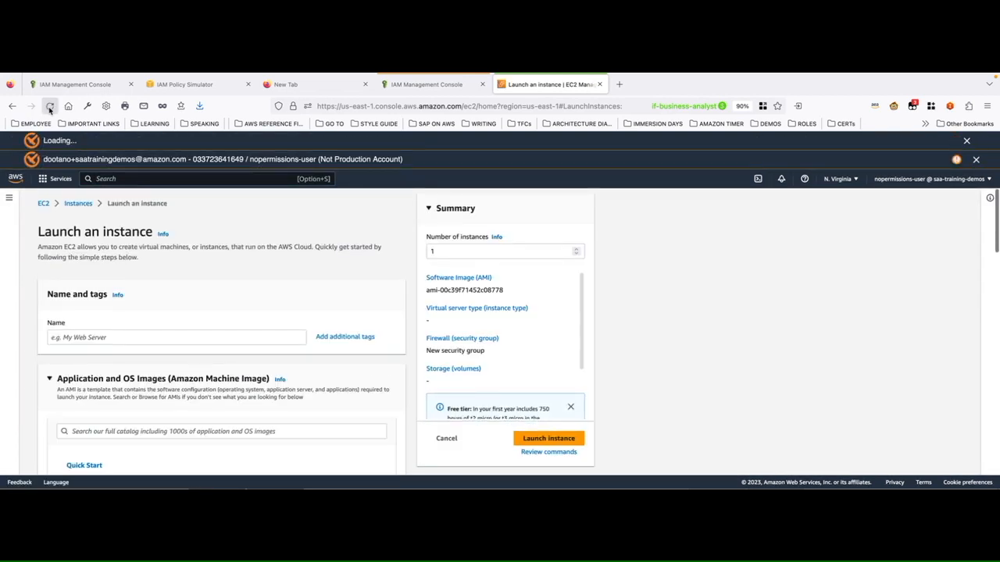
click(44, 203)
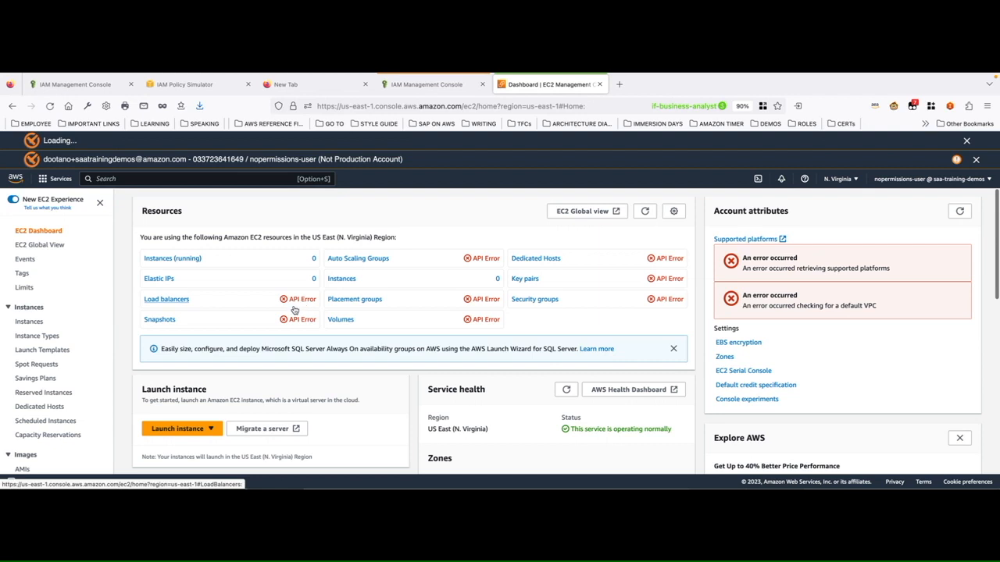
click(14, 179)
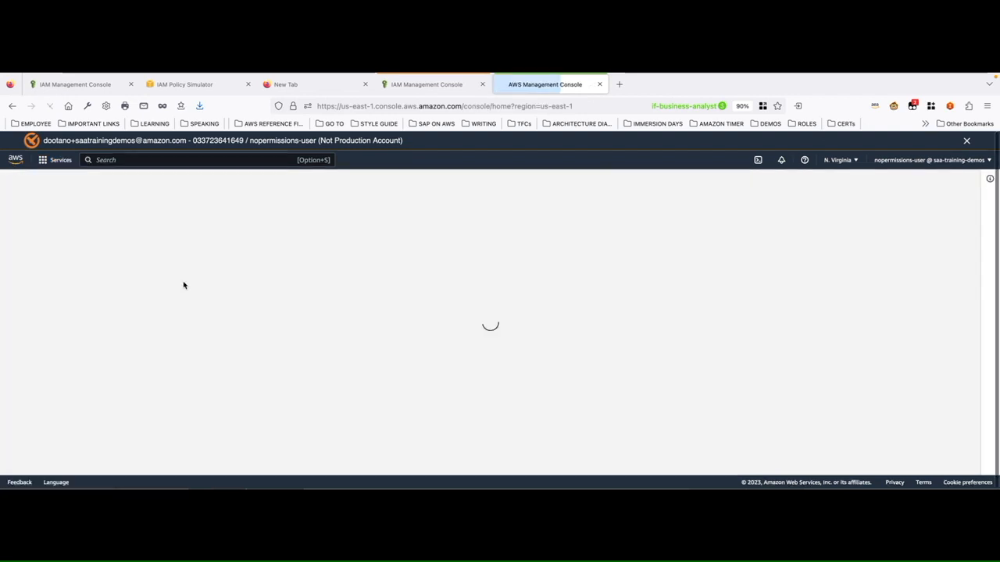
click(157, 271)
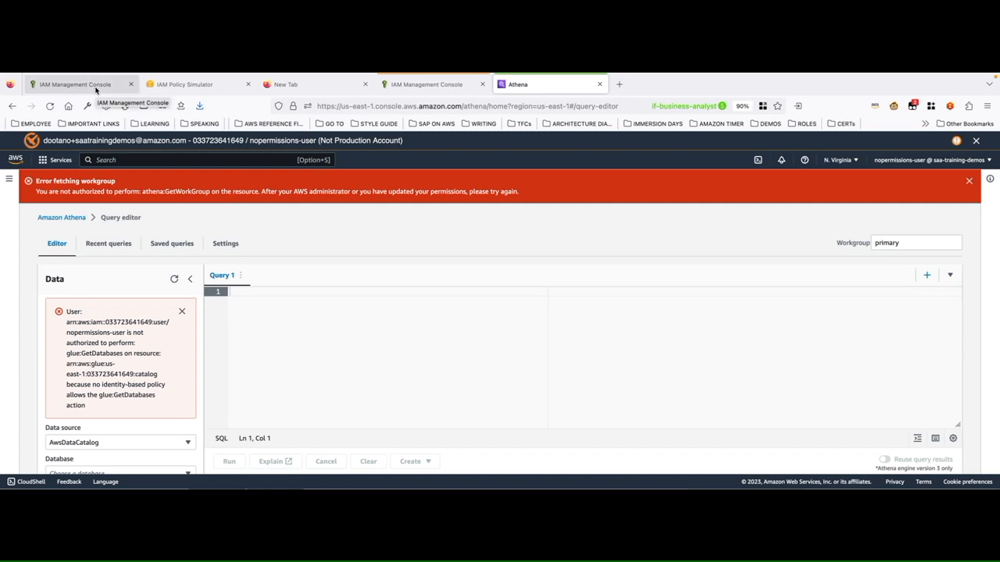
Return to the administrator's nopermissions-user page and view the browser's Multi-Account Containers list, then close it.
click(78, 84)
scroll(248, 279, up, 3)
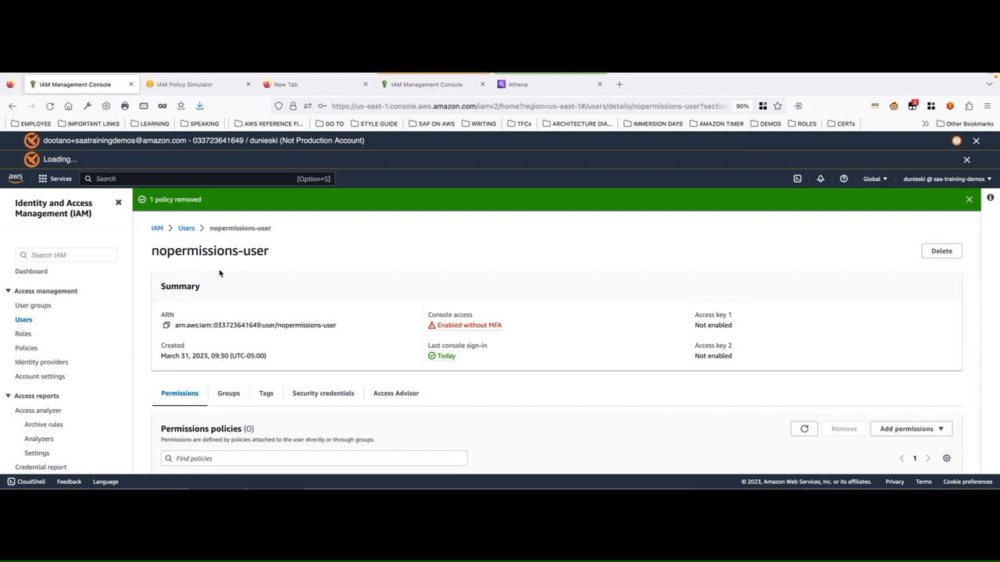
click(930, 106)
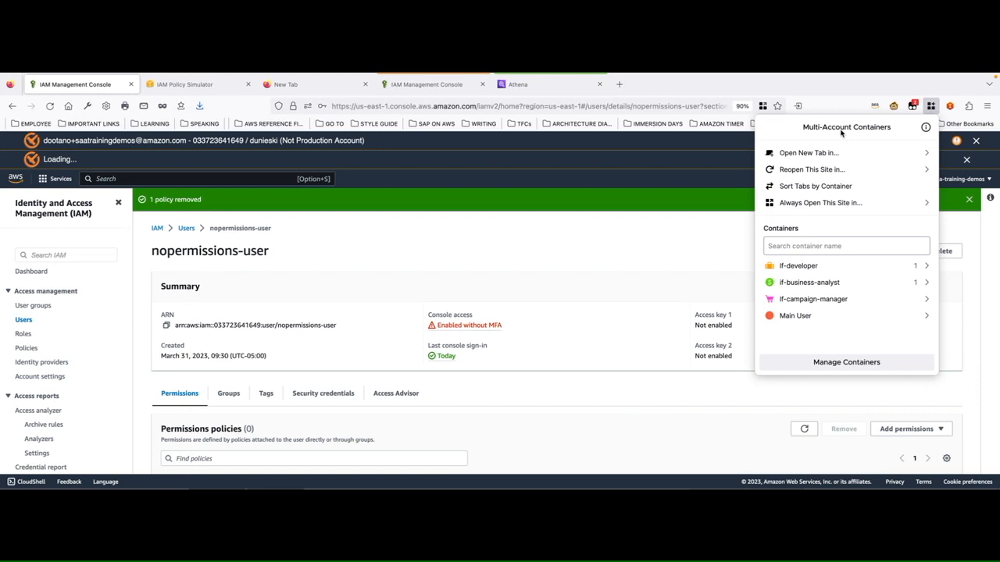
click(681, 278)
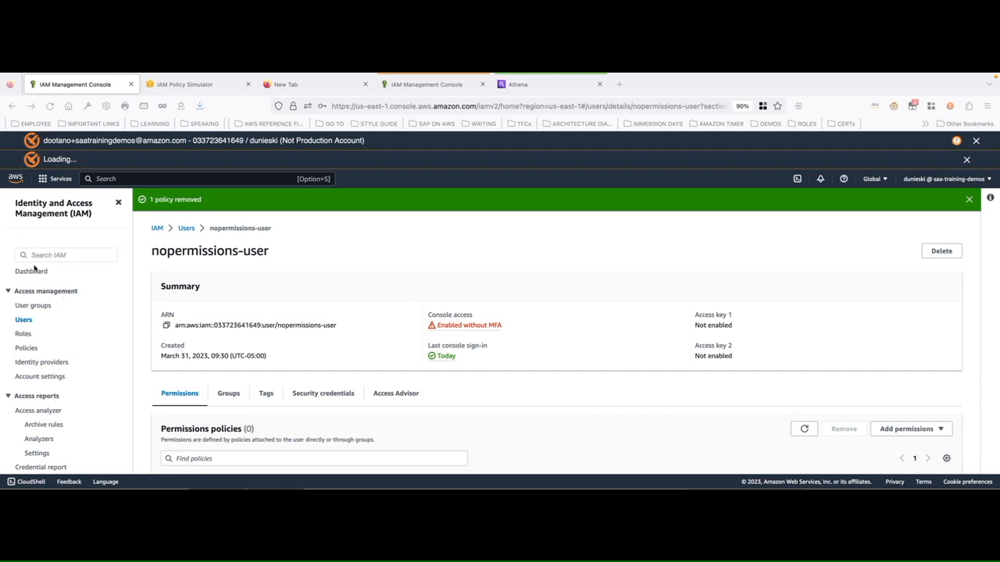
Open the IAM dashboard and examine its security recommendations, IAM resources, and account details.
click(45, 216)
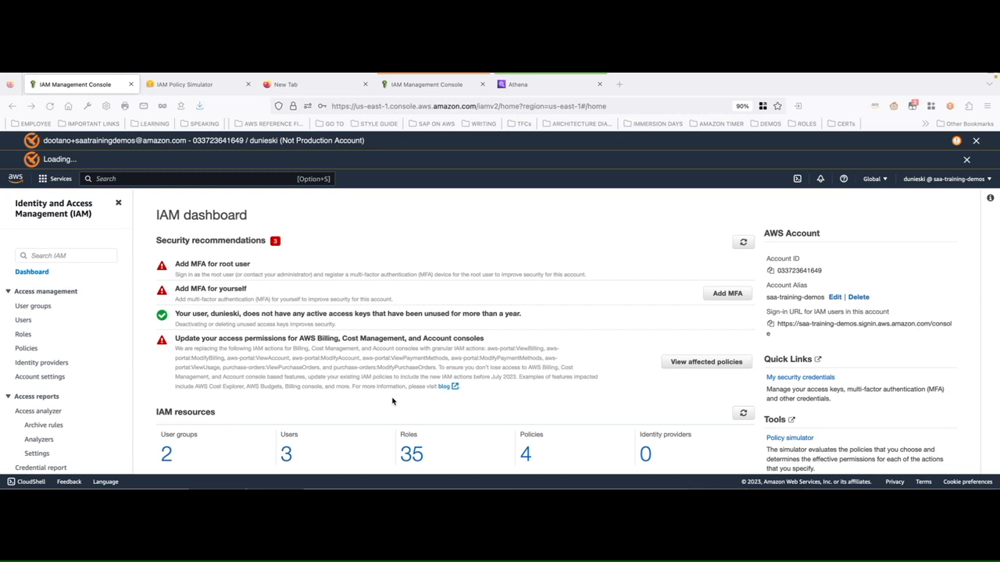
scroll(392, 400, down, 1)
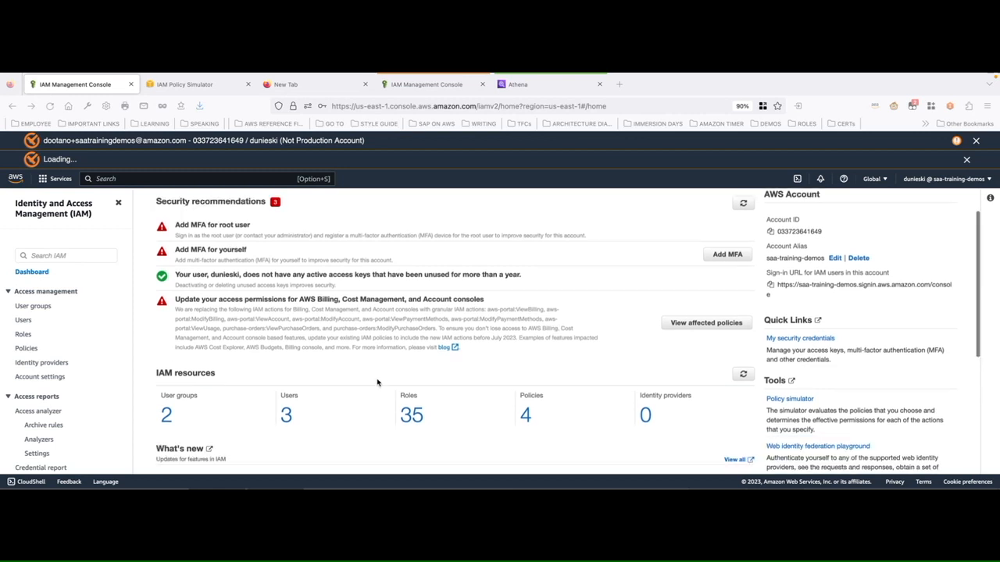
scroll(377, 383, down, 2)
scroll(377, 383, down, 4)
scroll(377, 382, up, 7)
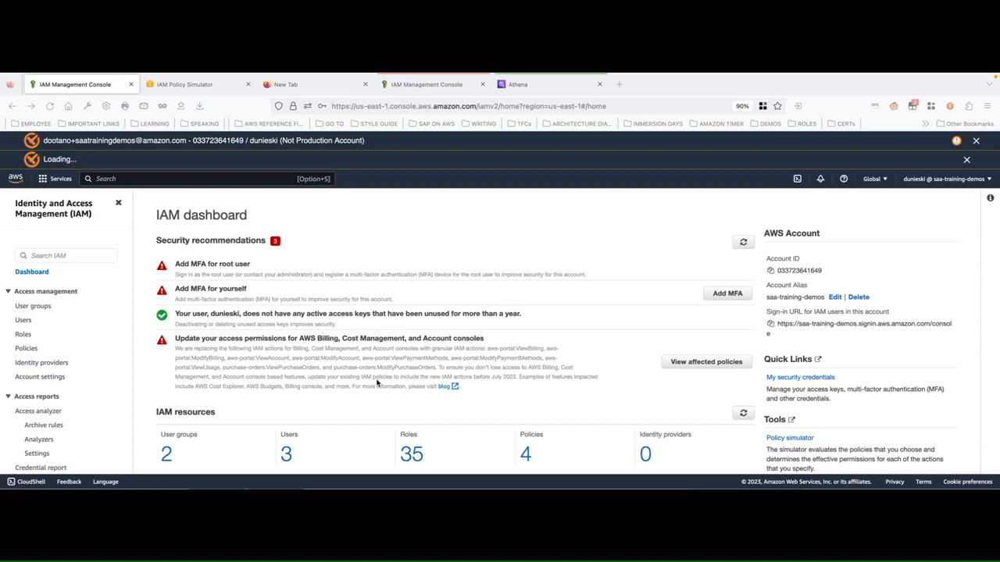
scroll(357, 382, up, 1)
scroll(656, 350, down, 3)
scroll(498, 328, up, 3)
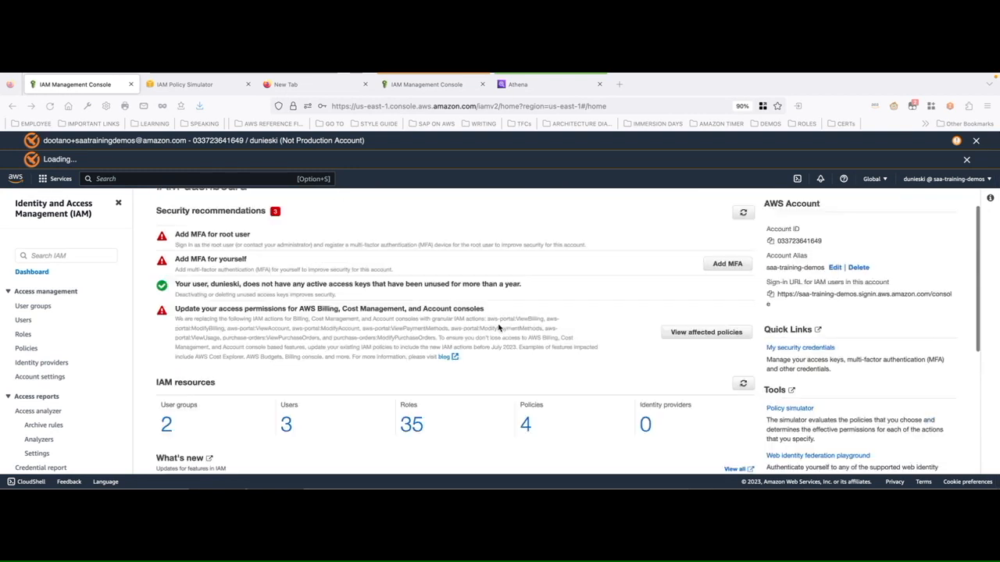
Open the Region selector from the IAM dashboard and close it without changing the Region.
click(875, 180)
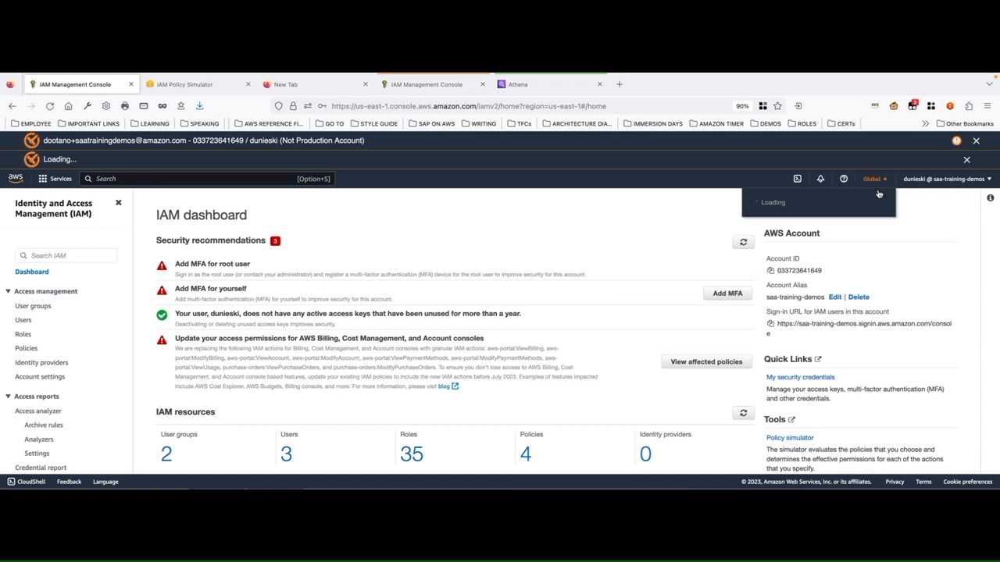
click(650, 223)
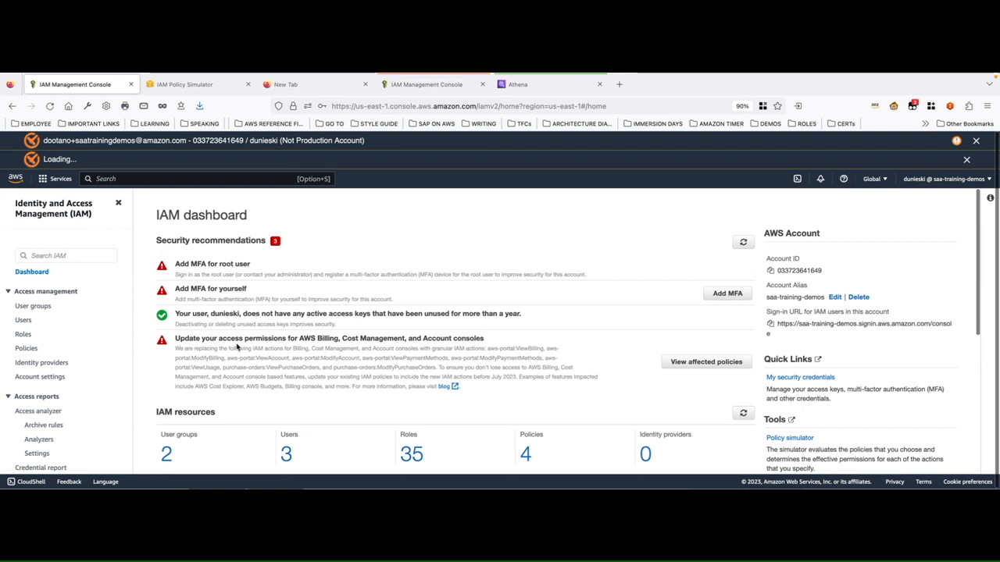
scroll(238, 347, down, 1)
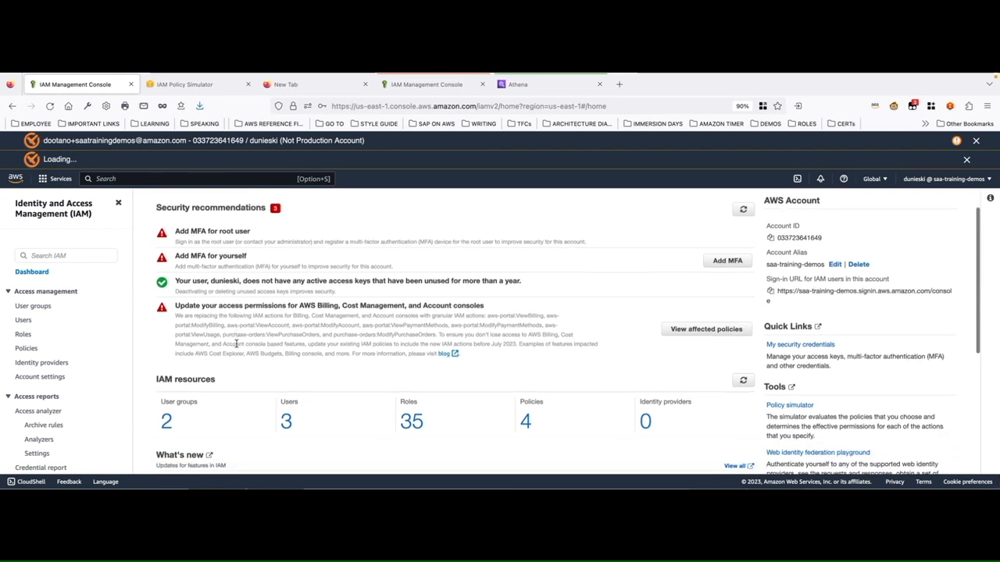
Open the IAM policies list and expand ConfigAccessPolicy to examine its JSON statements.
click(26, 349)
scroll(239, 347, down, 1)
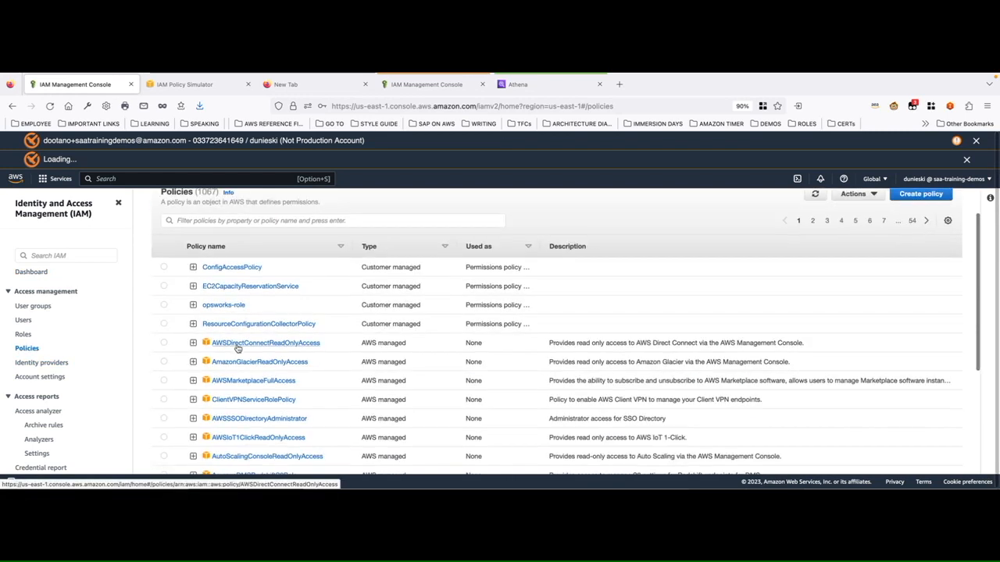
click(193, 268)
scroll(322, 384, up, 2)
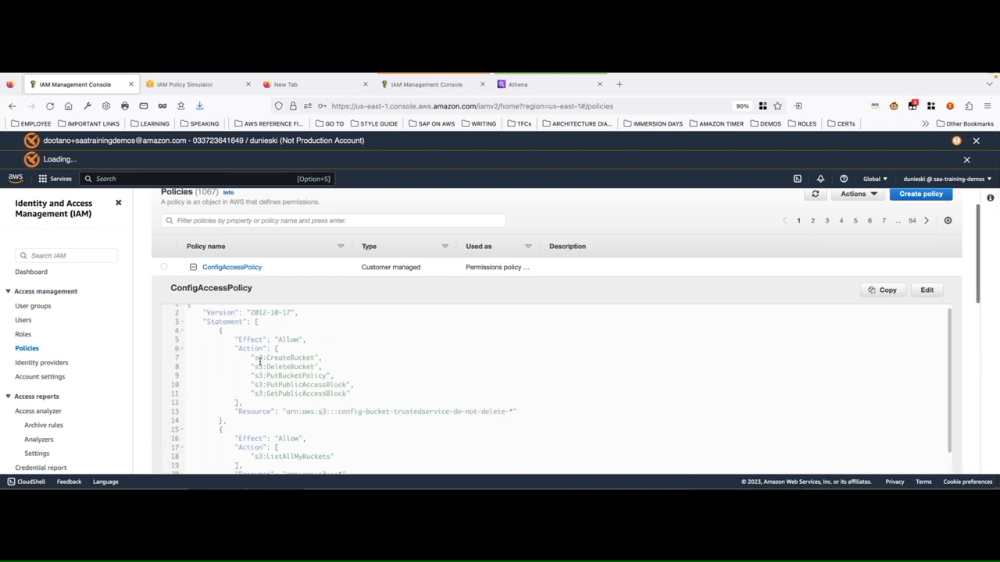
scroll(251, 359, down, 1)
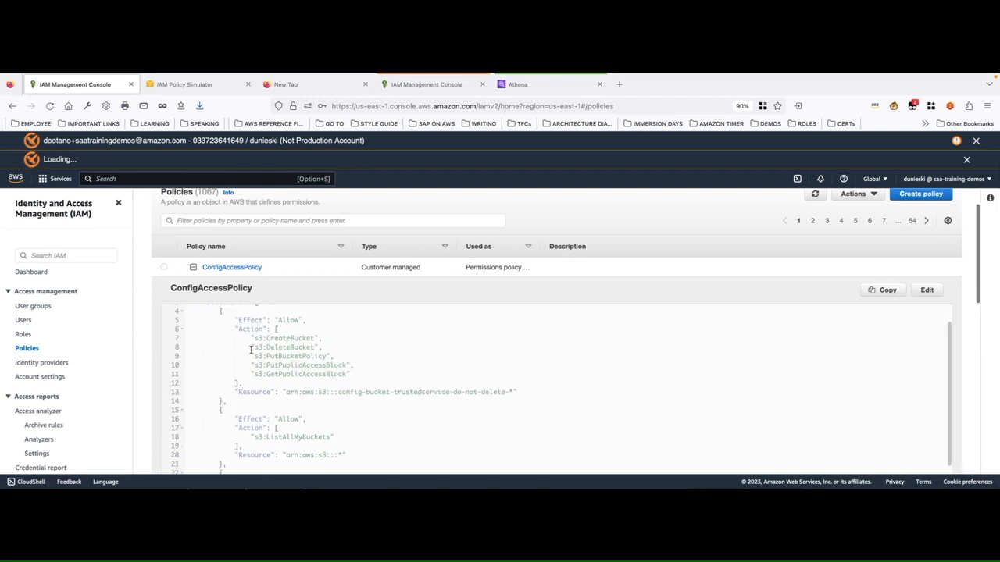
Examine the first statement of ConfigAccessPolicy's JSON, highlighting its S3 Action list and its Resource ARN.
click(234, 319)
drag(234, 319, 361, 380)
click(239, 329)
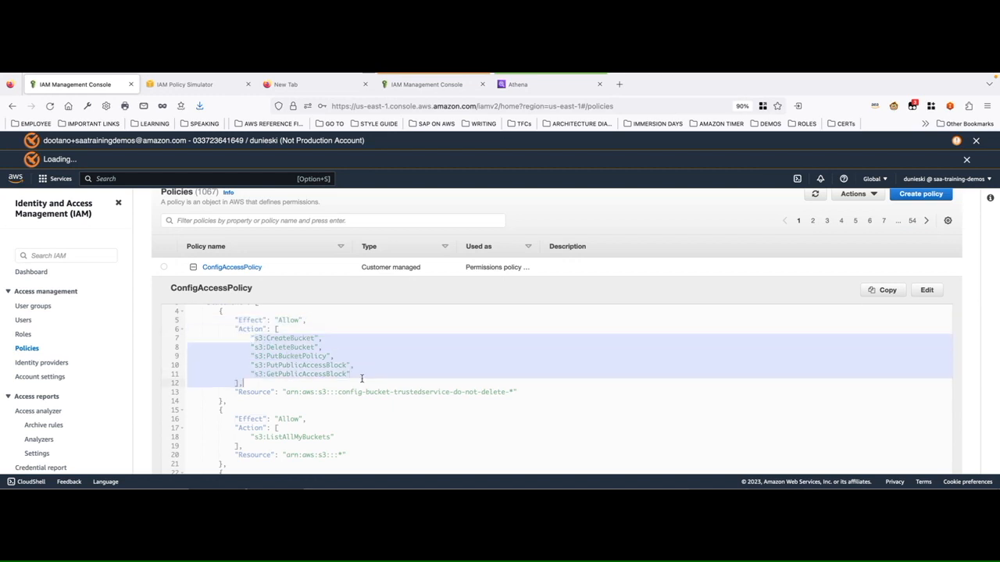
click(275, 329)
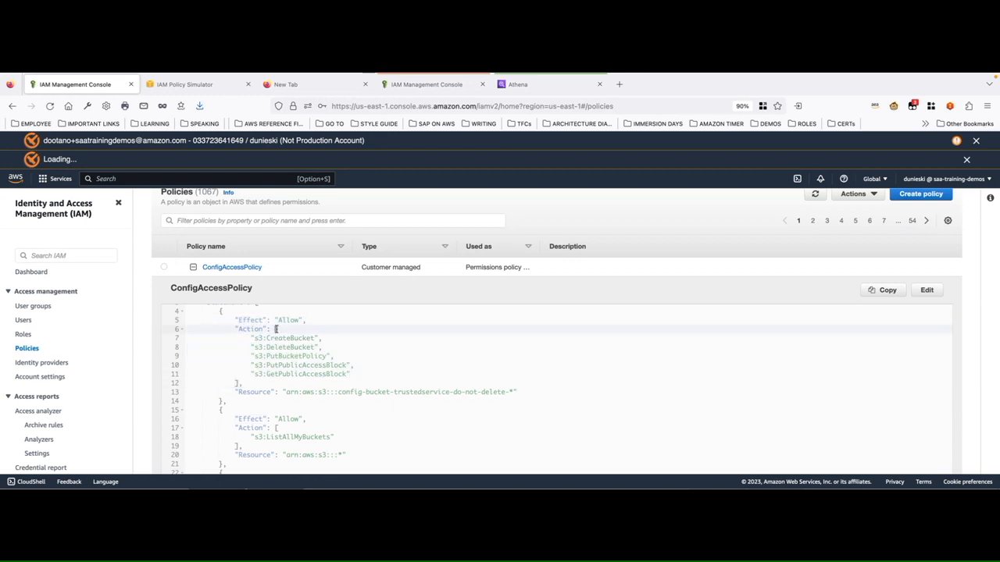
click(238, 382)
scroll(254, 369, up, 1)
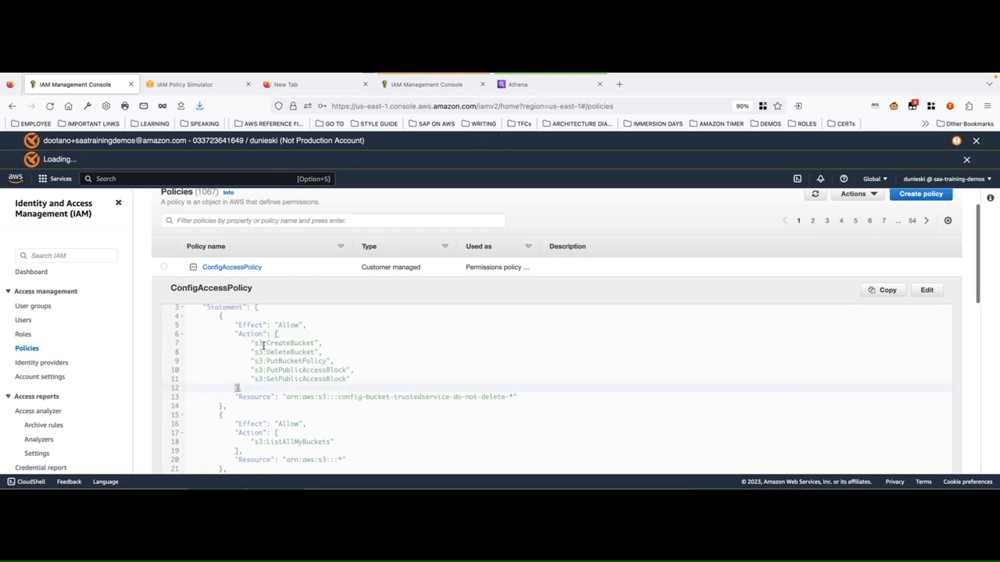
drag(255, 343, 336, 363)
drag(236, 335, 519, 397)
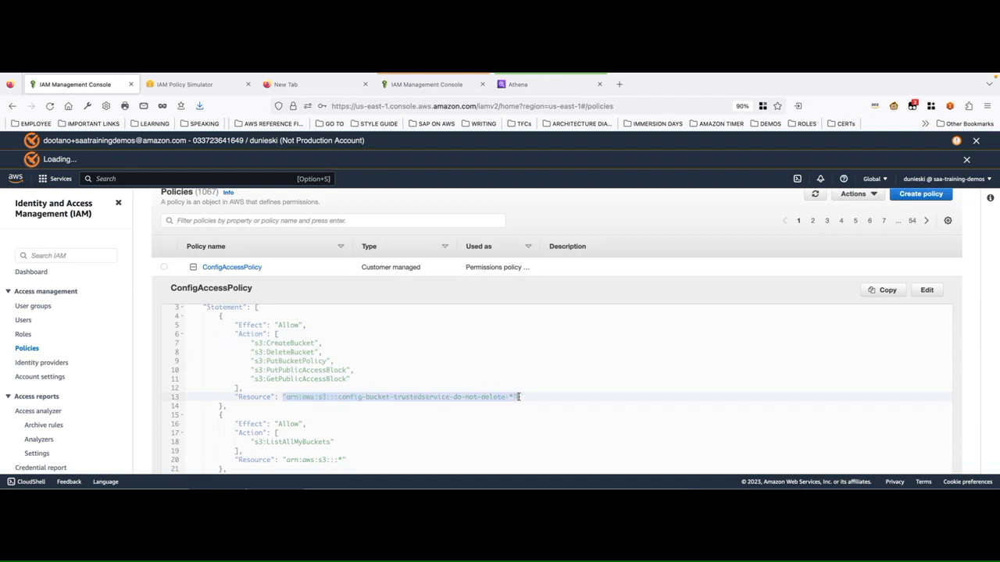
View the remaining ConfigAccessPolicy statements, then collapse the policy and look over the policies list.
scroll(461, 386, down, 3)
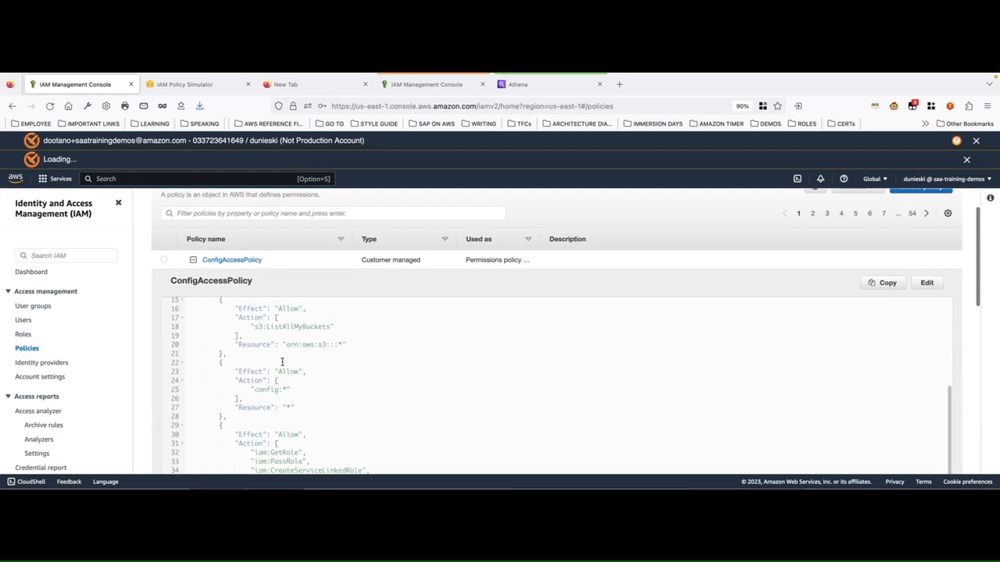
scroll(258, 349, up, 3)
click(193, 260)
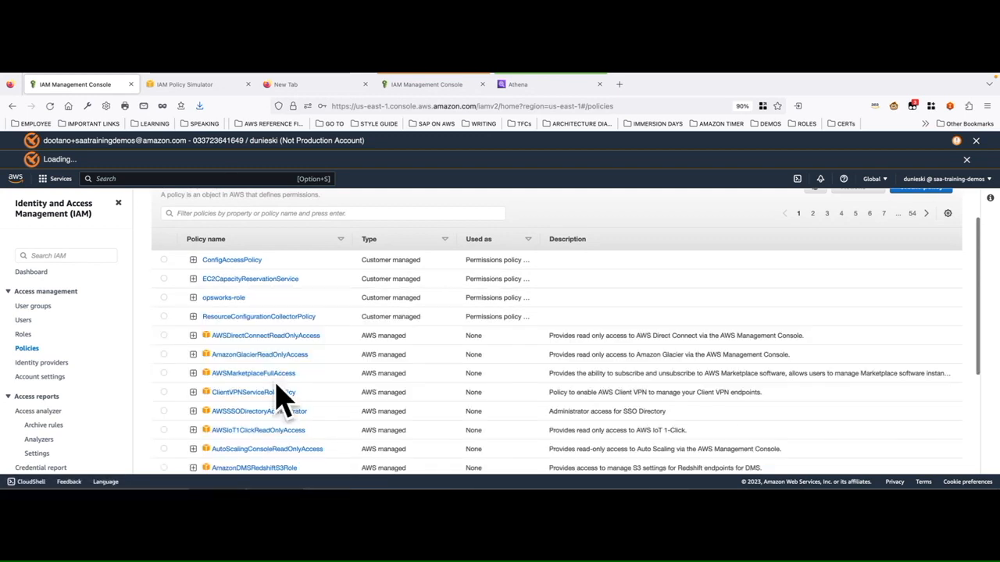
scroll(281, 383, up, 1)
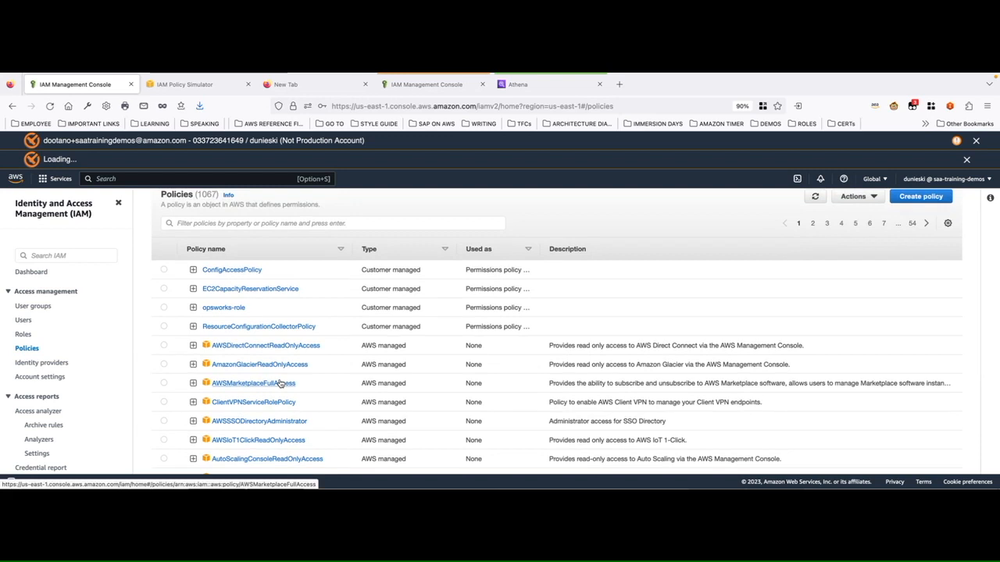
scroll(279, 383, up, 1)
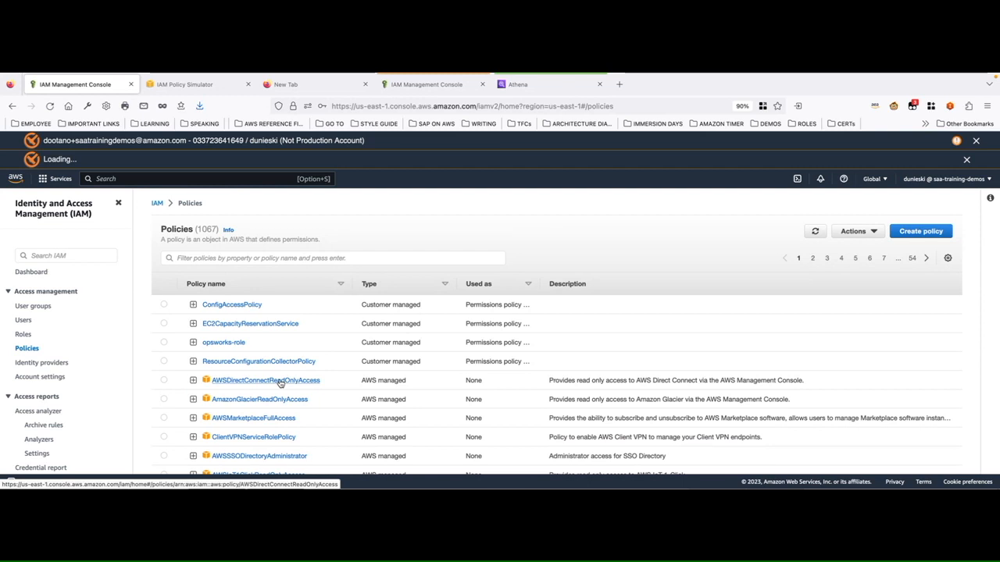
scroll(290, 372, down, 1)
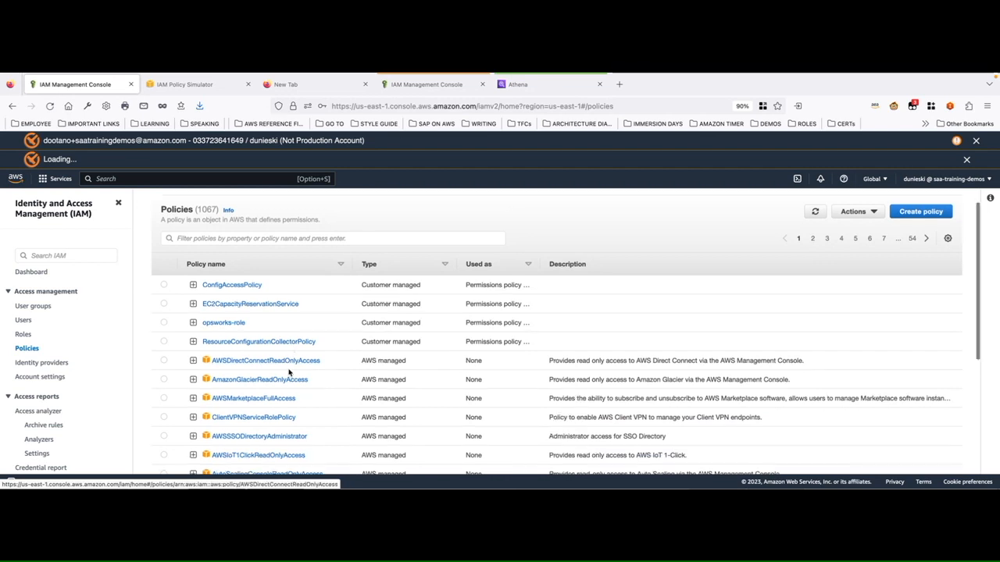
Return to the IAM dashboard and review its security recommendations, IAM resources, and What's new sections.
click(53, 280)
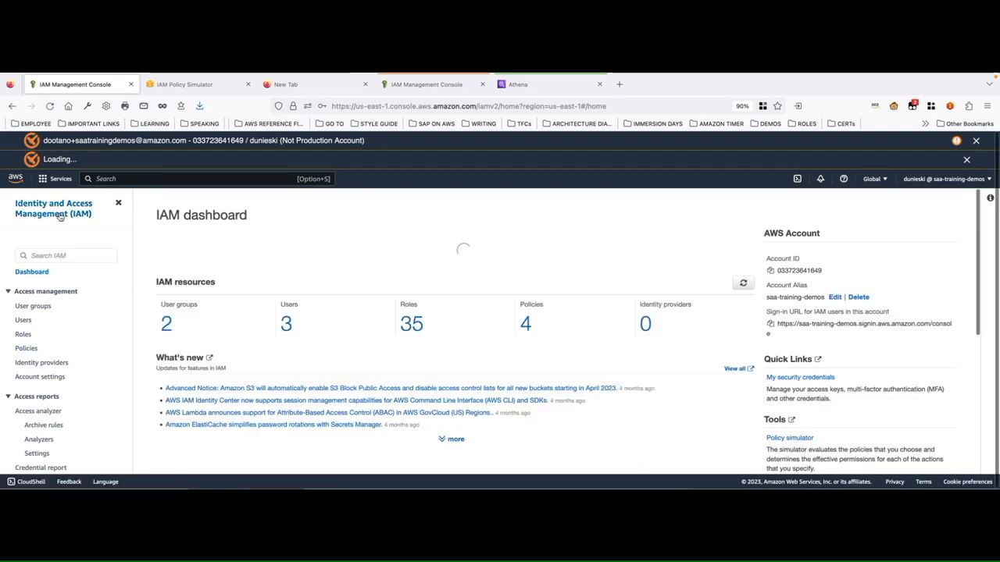
scroll(351, 378, down, 2)
scroll(352, 378, down, 2)
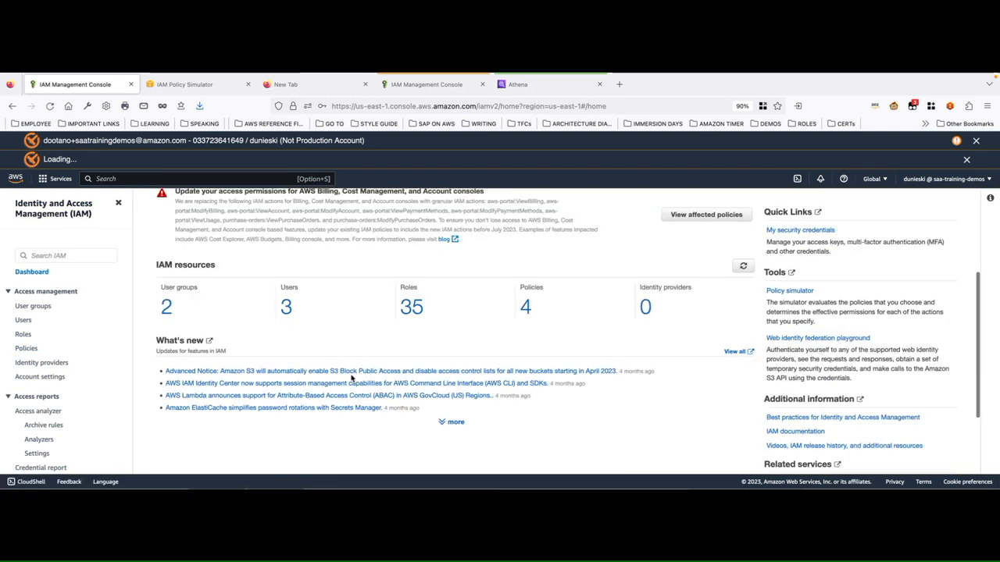
scroll(351, 379, up, 2)
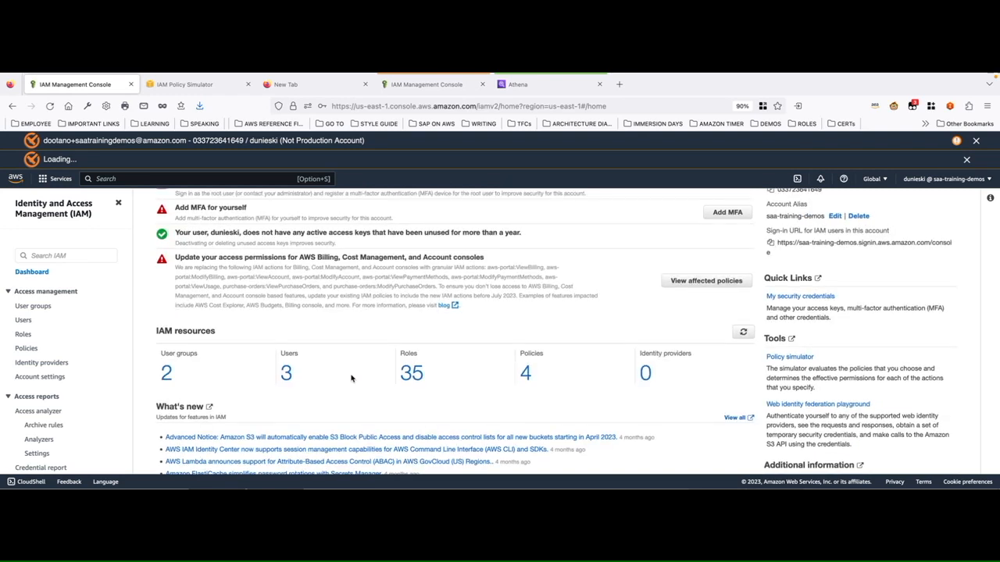
scroll(351, 379, up, 2)
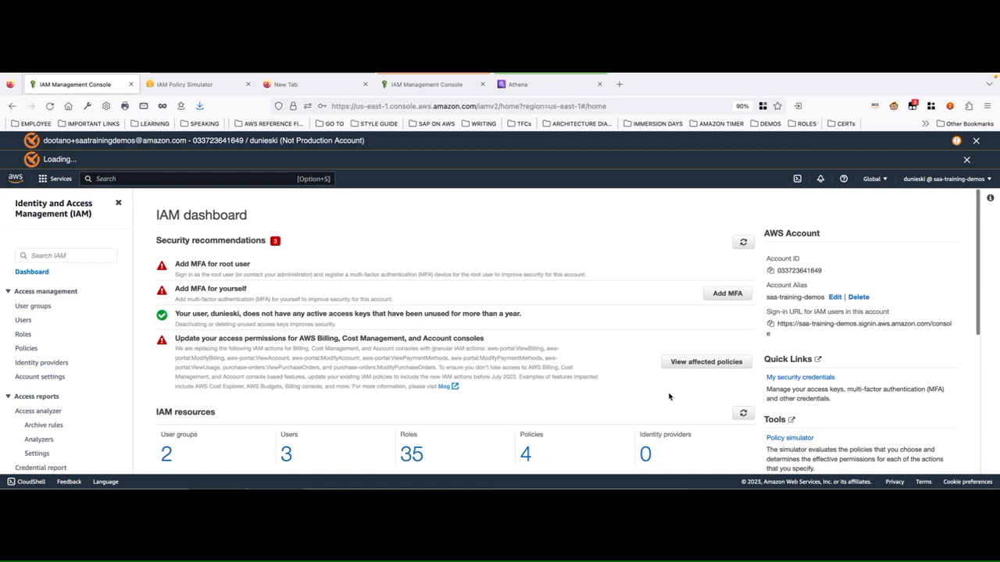
Open My security credentials from the dashboard's quick links, view the account and console sign-in details, and return to the dashboard.
click(781, 379)
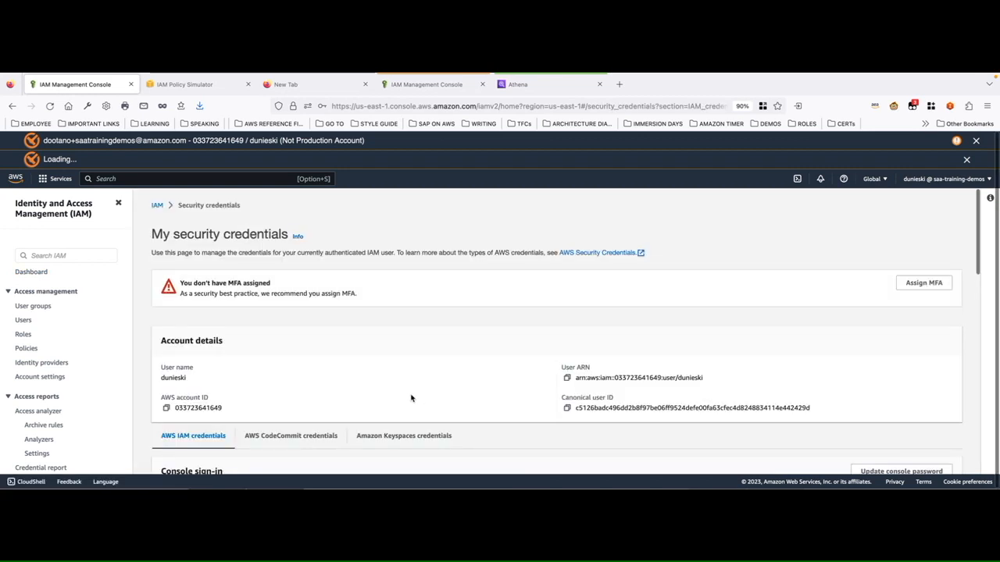
scroll(395, 400, down, 1)
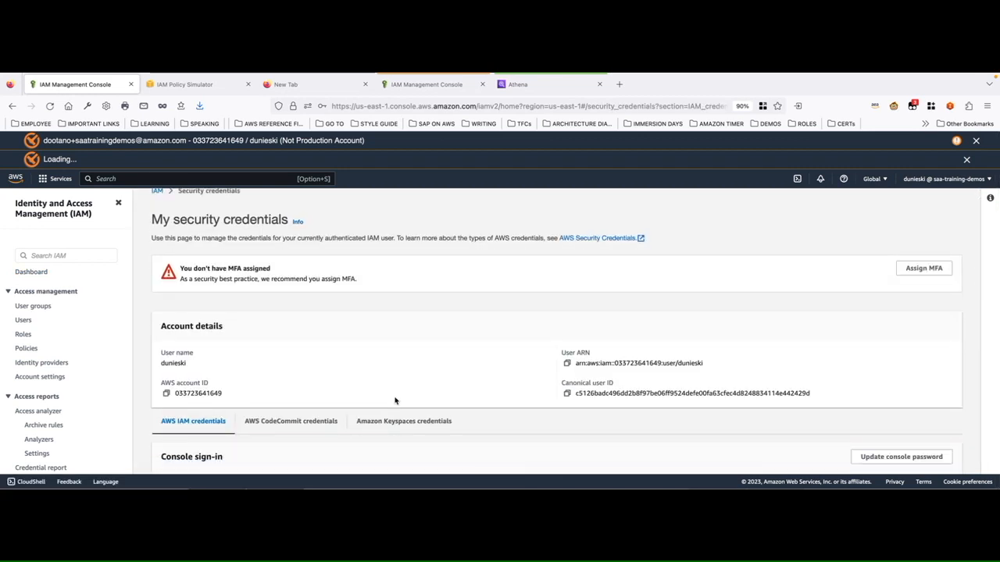
scroll(395, 400, down, 5)
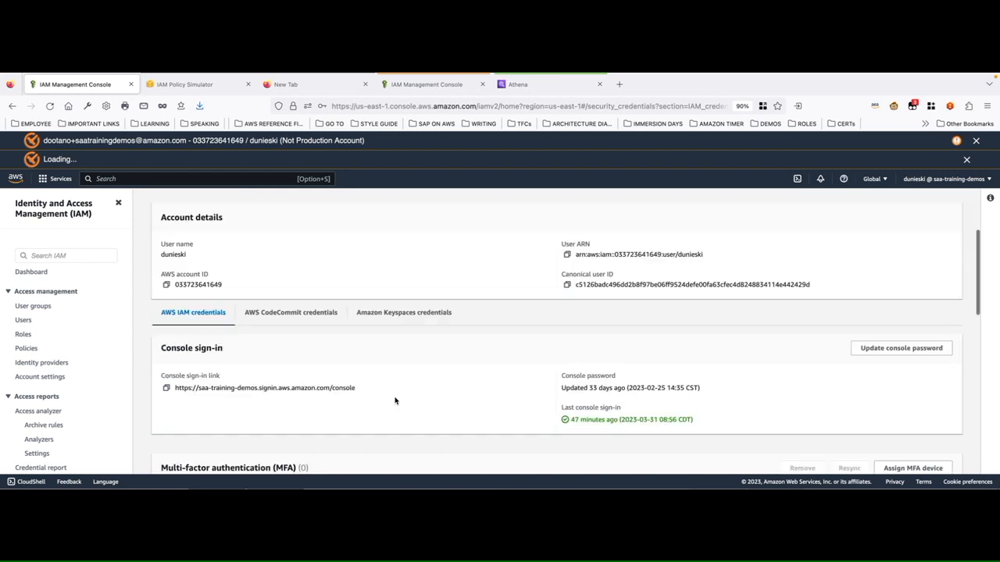
scroll(395, 400, up, 4)
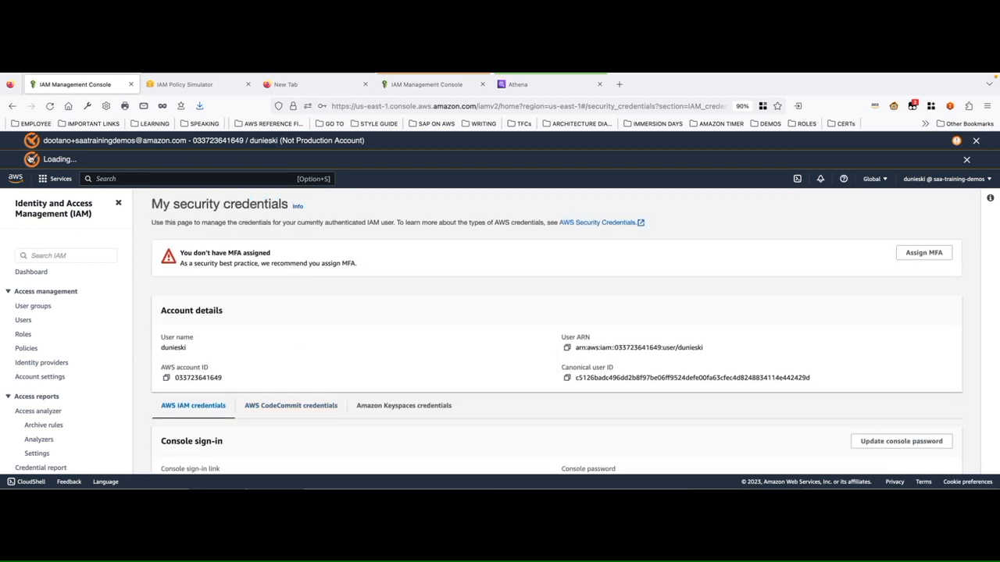
click(38, 200)
Reopen My security credentials and examine the MFA recommendation and the AWS IAM credentials sections, from console sign-in through access keys to signing certificates.
click(830, 376)
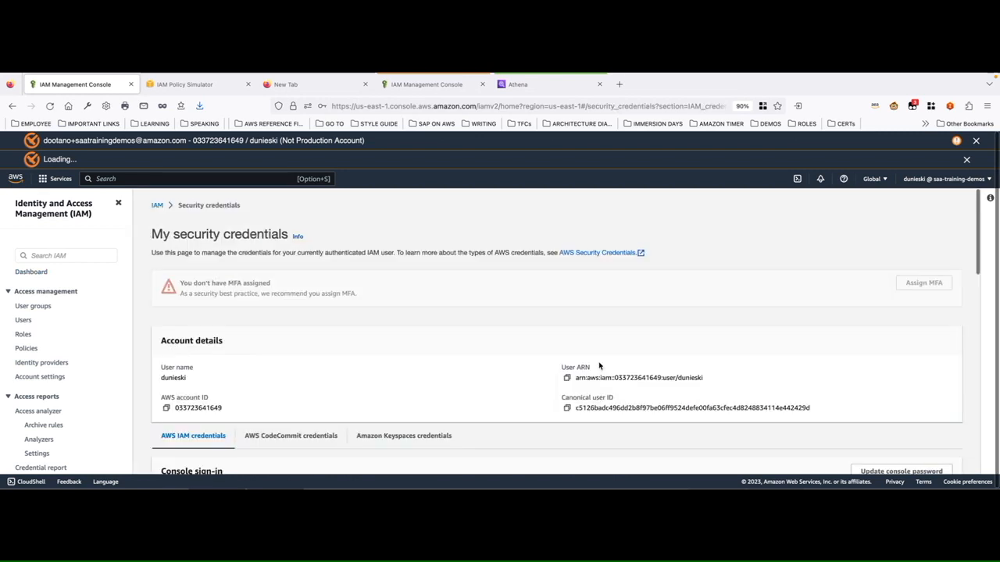
scroll(274, 349, down, 1)
drag(179, 266, 357, 272)
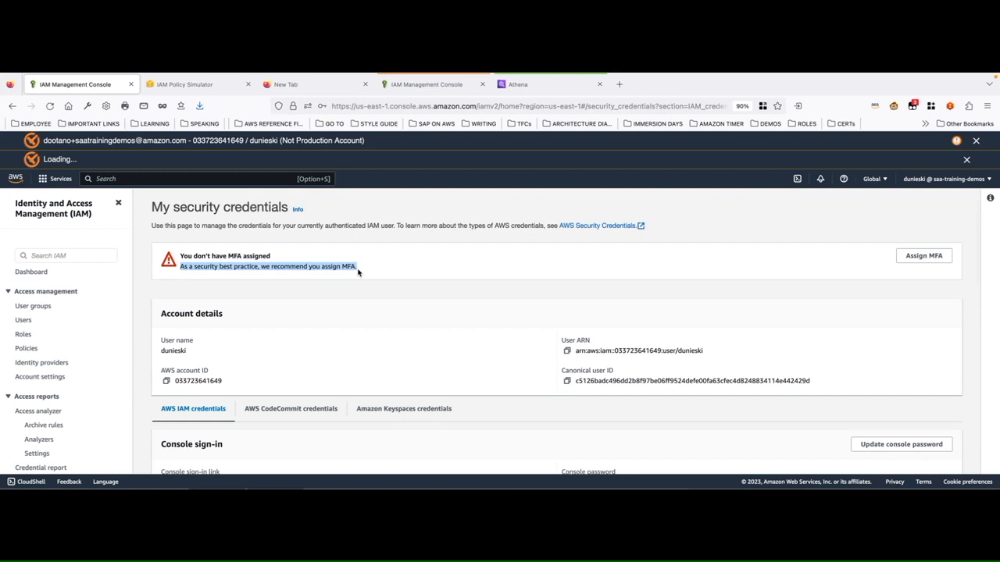
scroll(236, 367, down, 3)
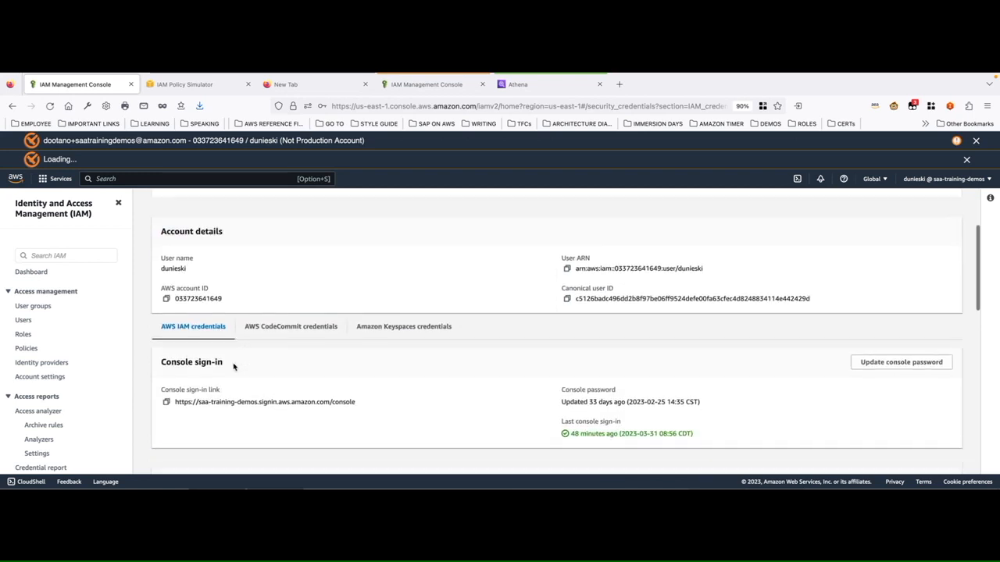
scroll(233, 367, down, 3)
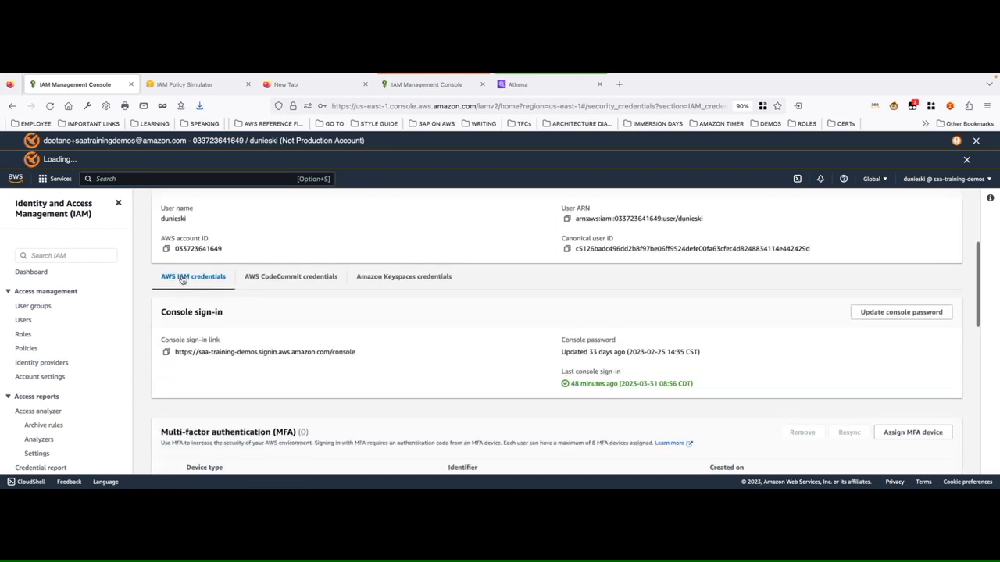
scroll(224, 321, down, 2)
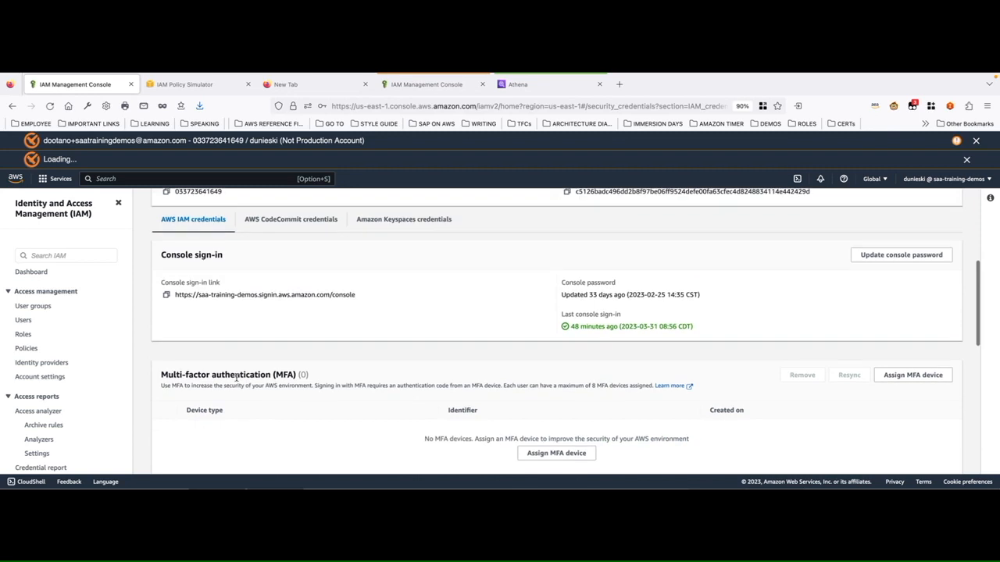
scroll(237, 378, down, 6)
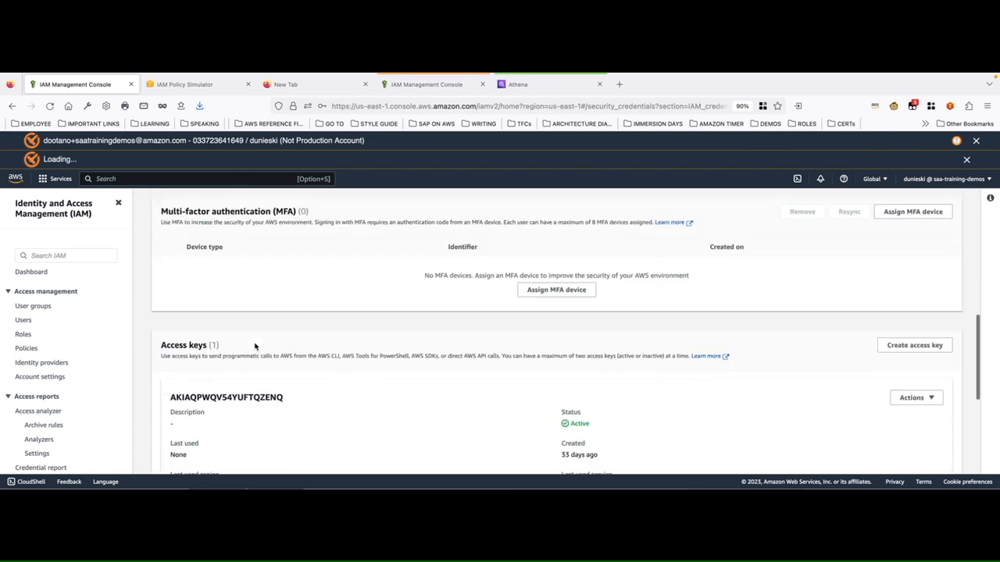
scroll(234, 348, down, 6)
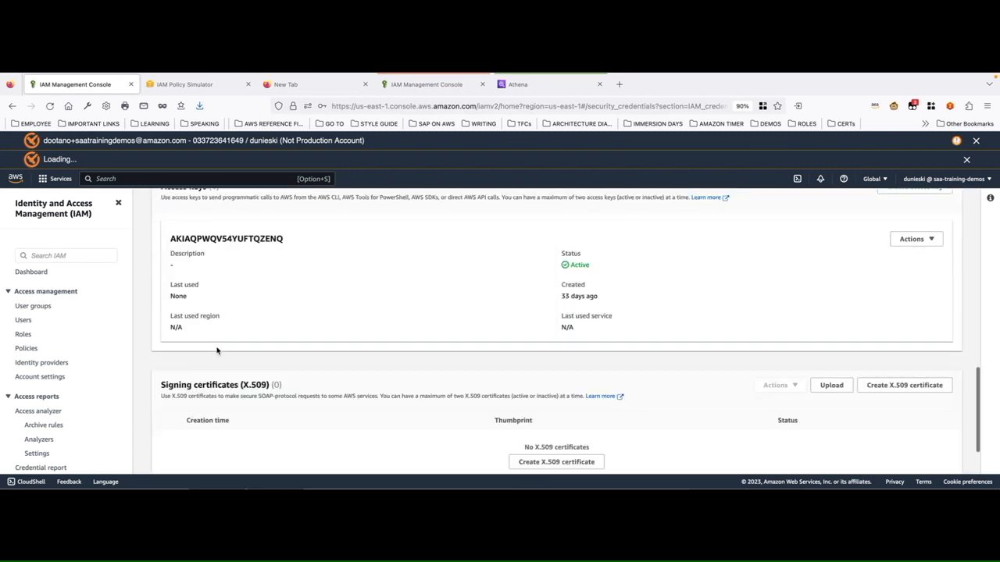
scroll(217, 351, down, 3)
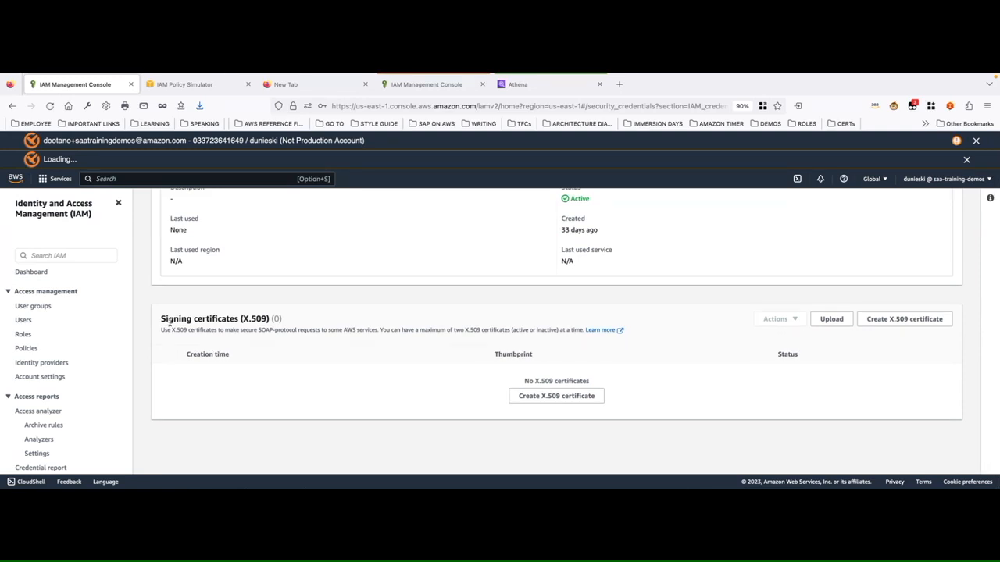
scroll(222, 329, up, 20)
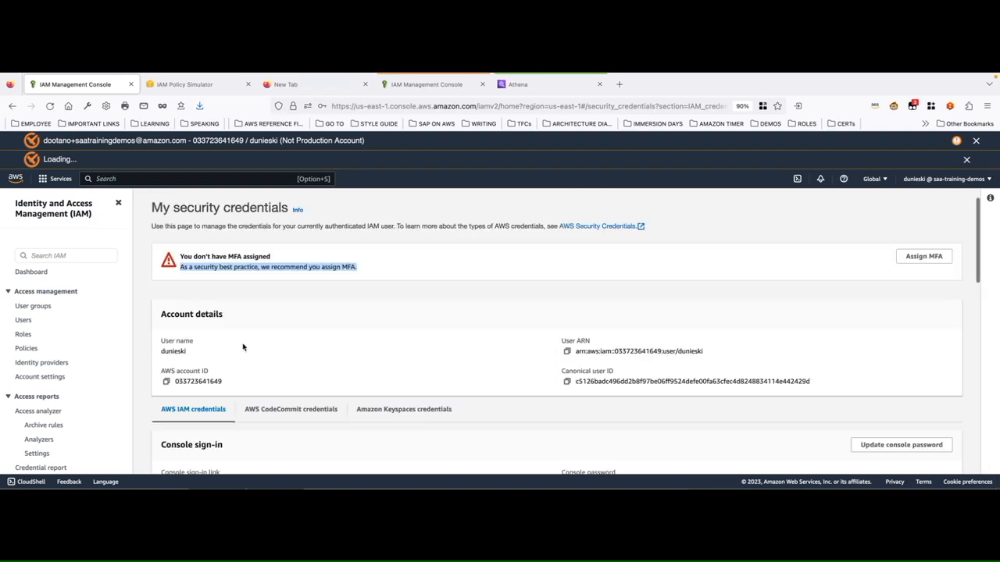
Show the AWS CodeCommit credentials on the security credentials page and examine the SSH public keys section.
click(297, 427)
scroll(313, 388, down, 5)
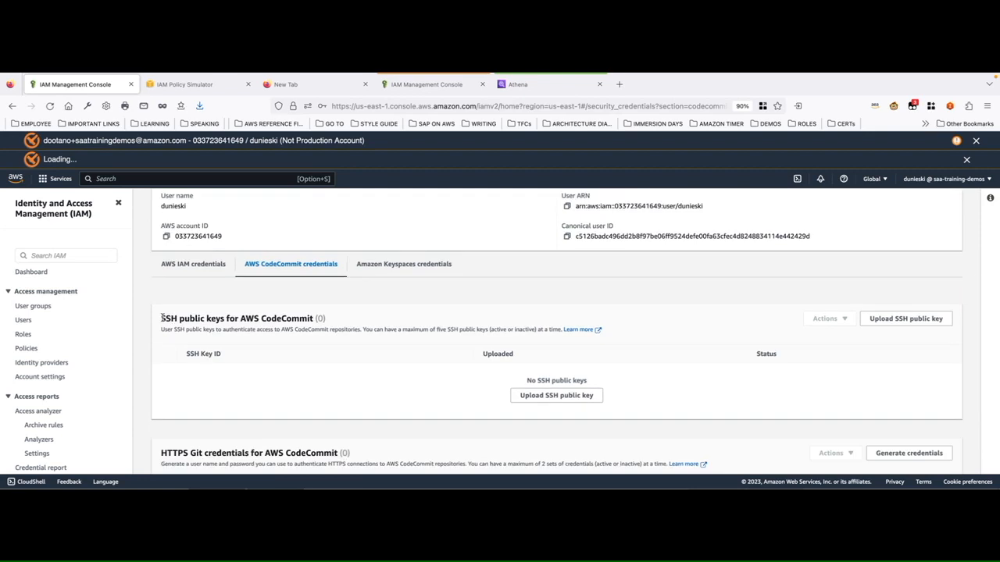
drag(162, 316, 524, 394)
click(394, 383)
Show the Amazon Keyspaces credentials and examine the Credentials for Amazon Keyspaces (for Apache Cassandra) section.
click(412, 266)
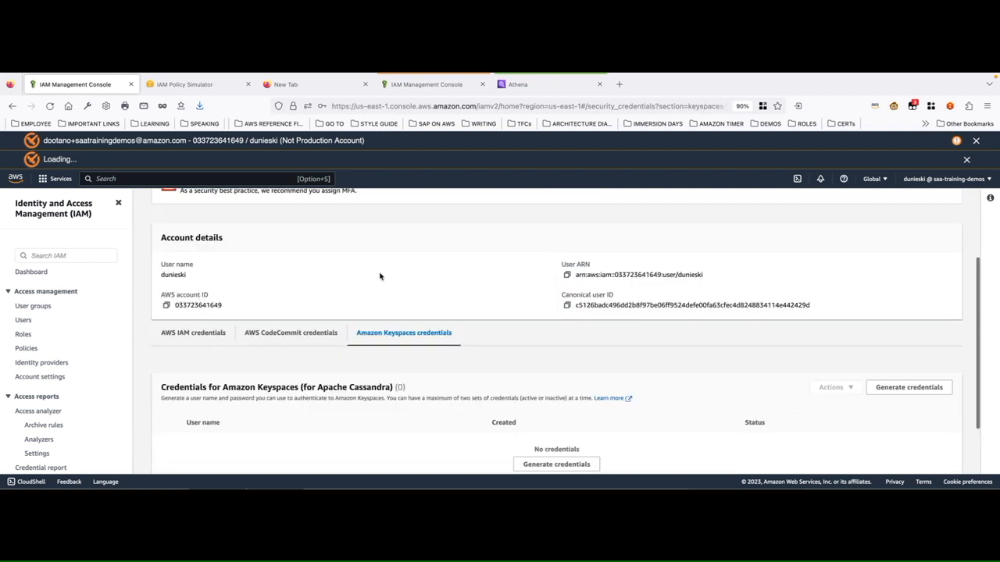
scroll(379, 283, down, 2)
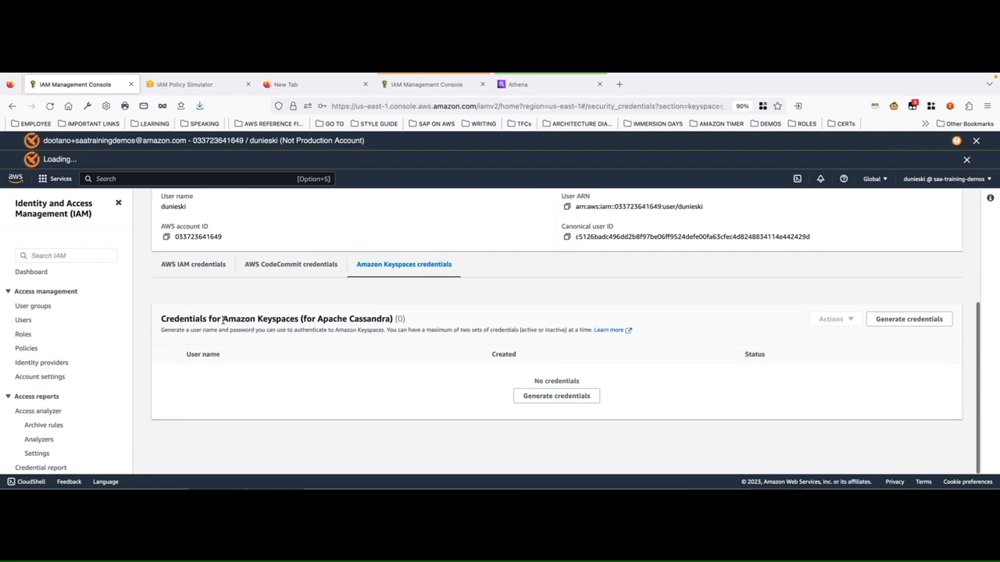
scroll(364, 319, up, 3)
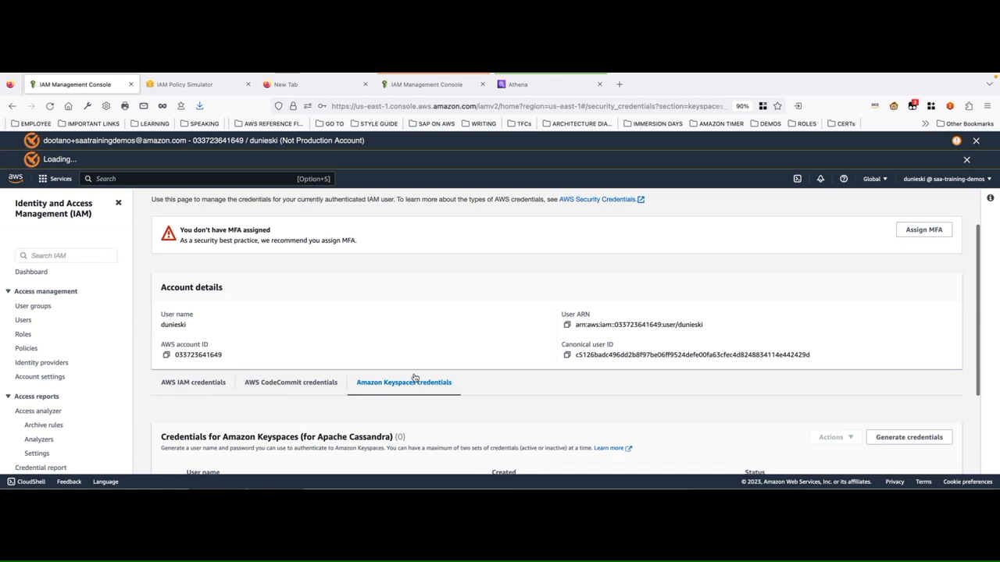
scroll(415, 379, up, 1)
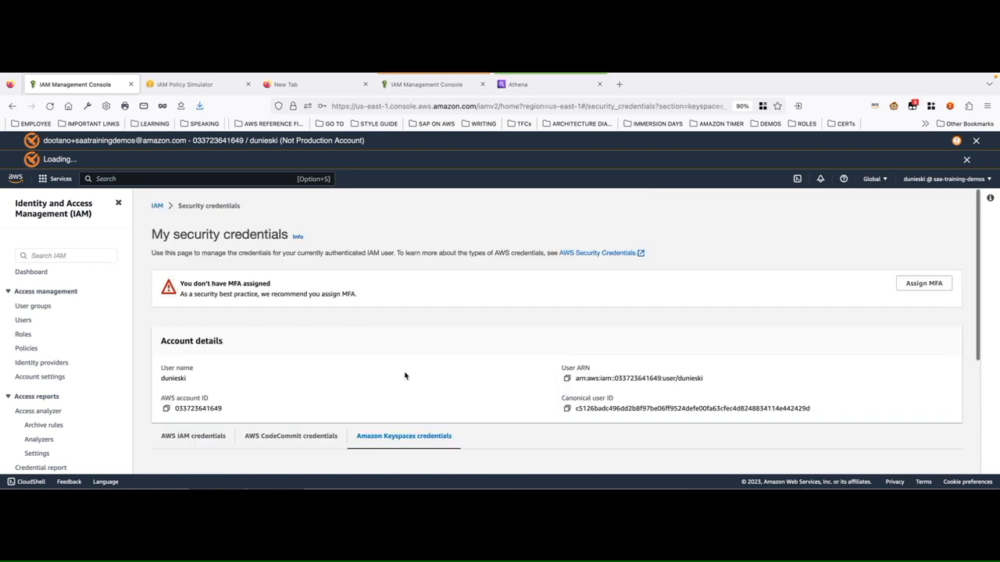
Go back through the IAM dashboard to the users list and open developer-1's security credentials.
click(156, 207)
scroll(329, 345, down, 1)
scroll(329, 345, down, 2)
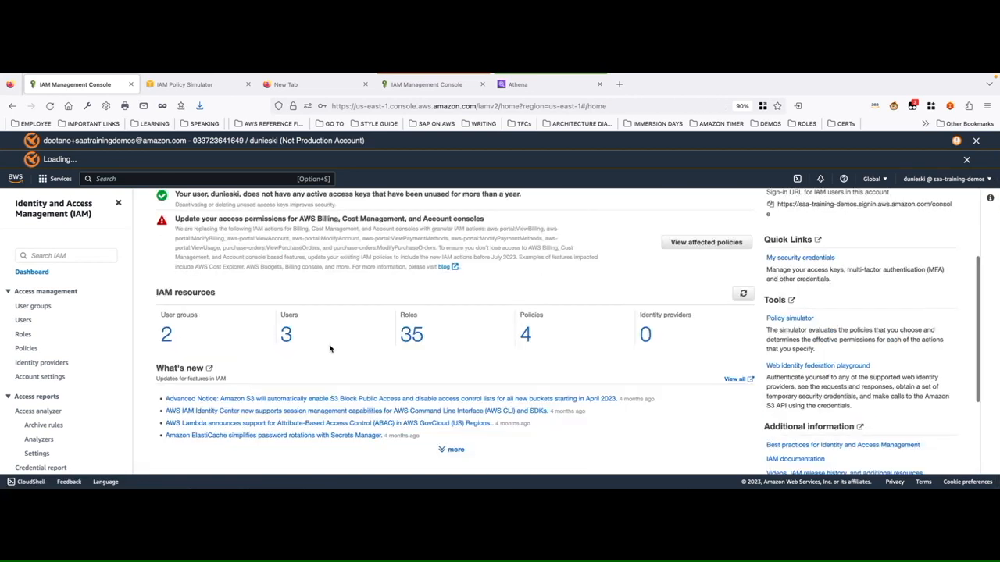
click(286, 328)
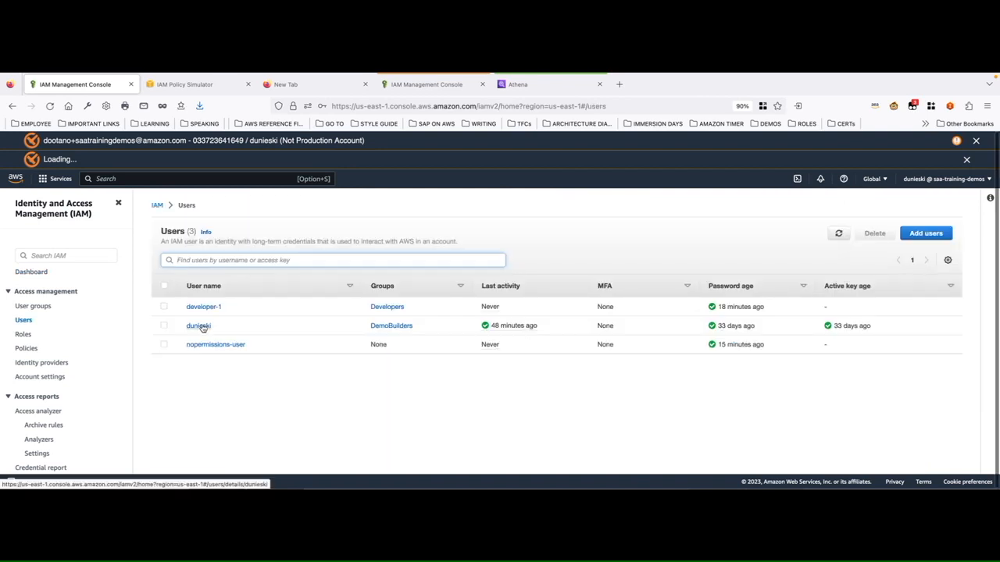
click(202, 307)
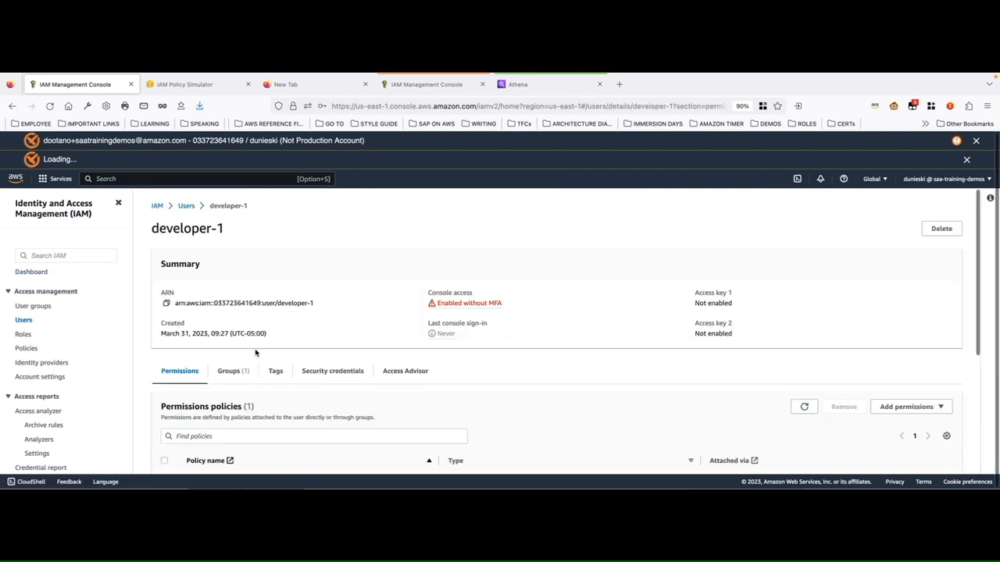
scroll(255, 351, down, 2)
click(318, 309)
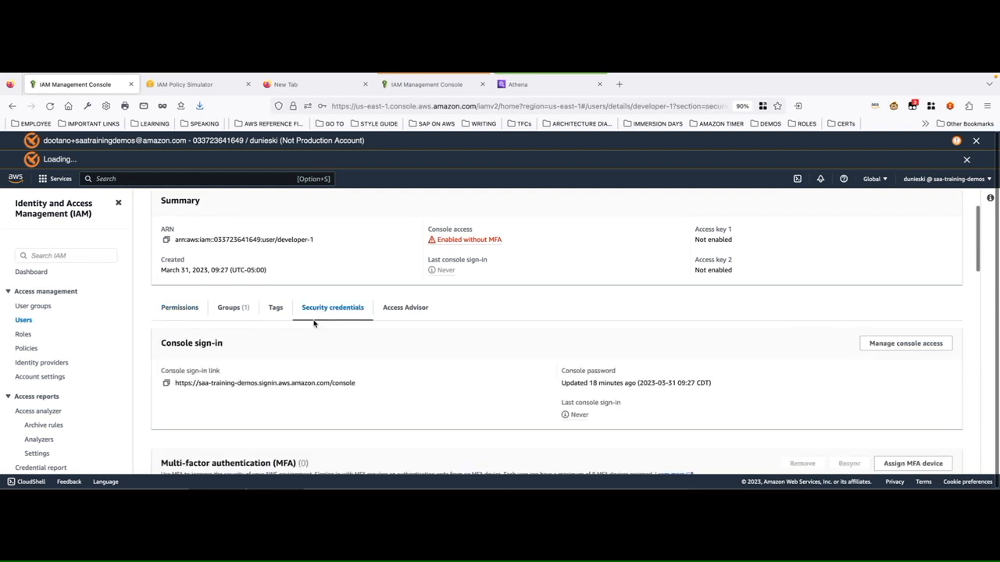
Open developer-1's Access Advisor and examine the allowed services, the policies granting permissions and when each service was last accessed.
scroll(315, 325, down, 2)
scroll(207, 365, up, 2)
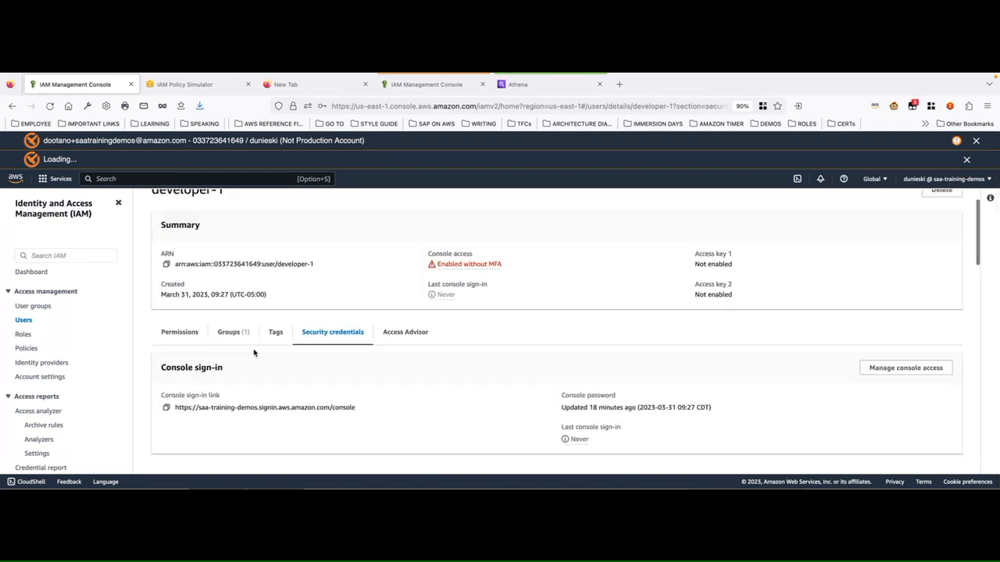
click(407, 330)
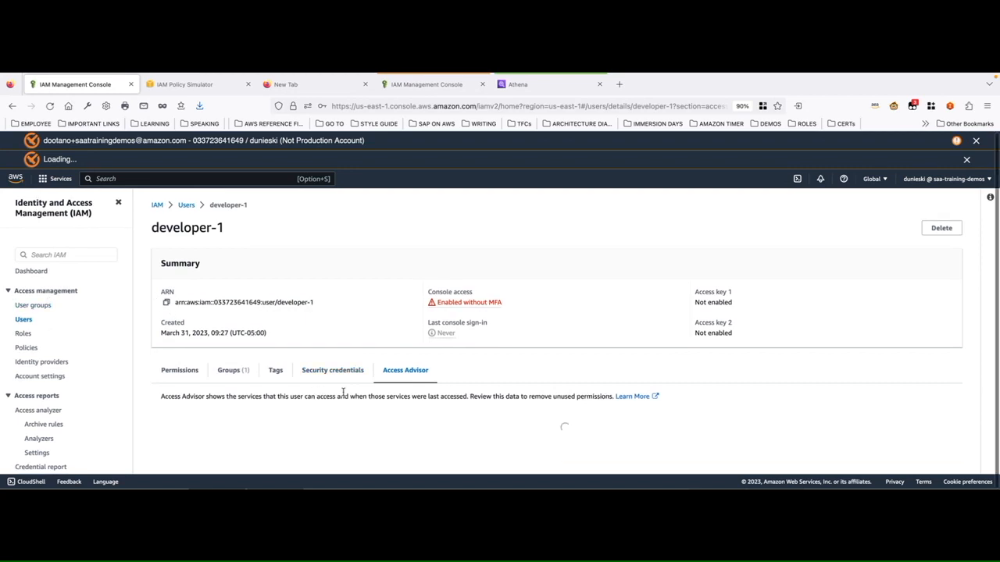
scroll(463, 400, down, 2)
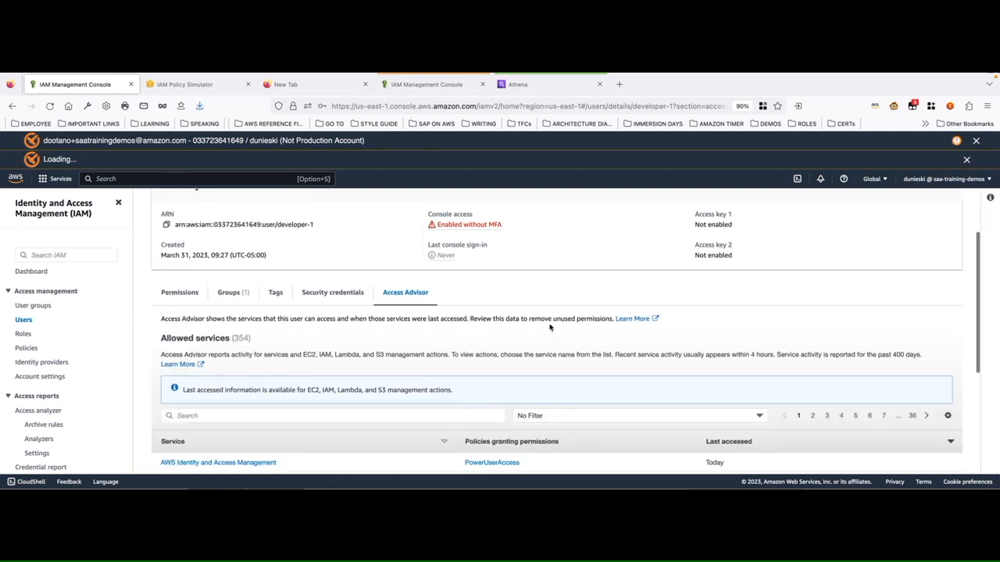
scroll(549, 328, down, 2)
scroll(549, 328, down, 2)
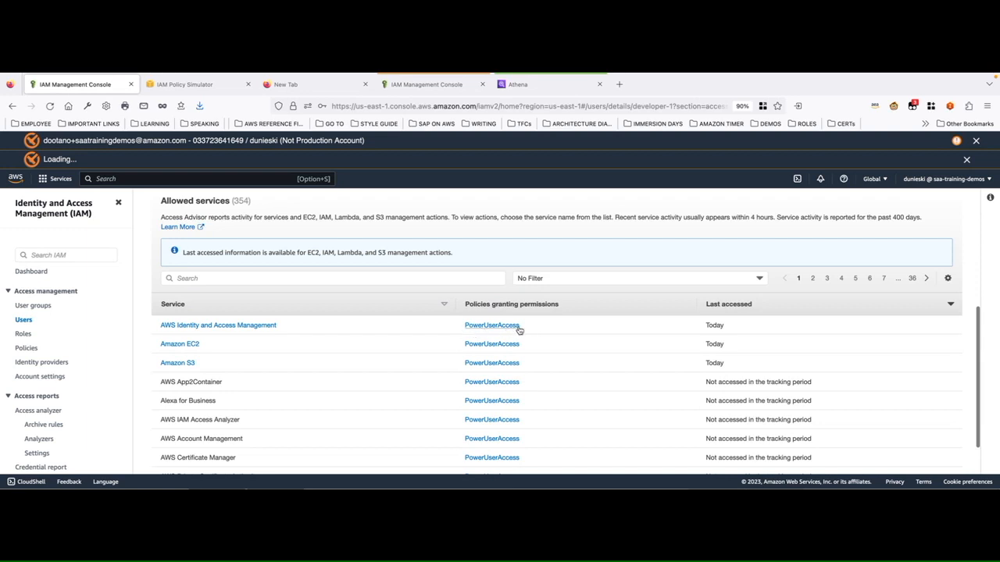
scroll(508, 329, down, 2)
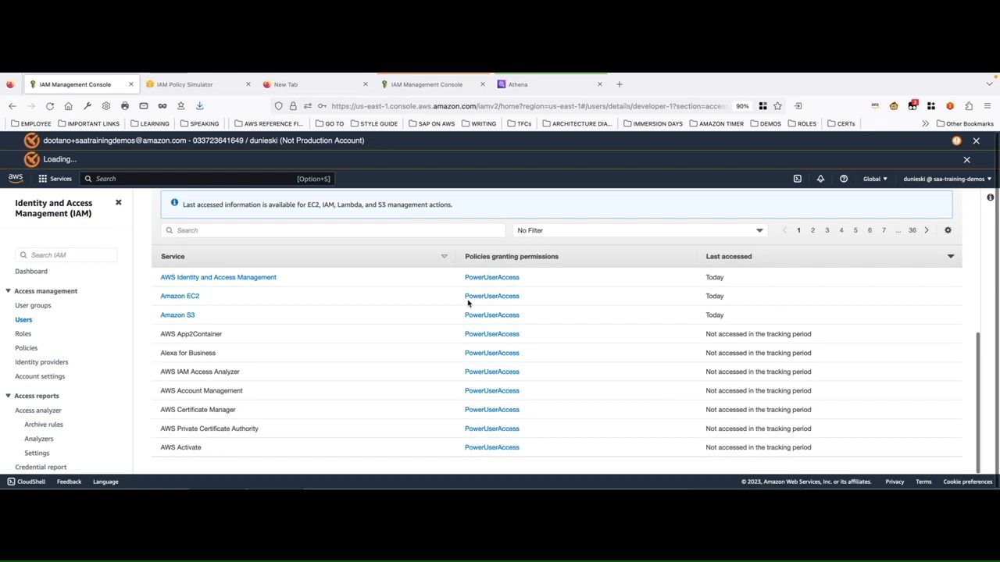
scroll(239, 304, up, 5)
scroll(239, 303, up, 2)
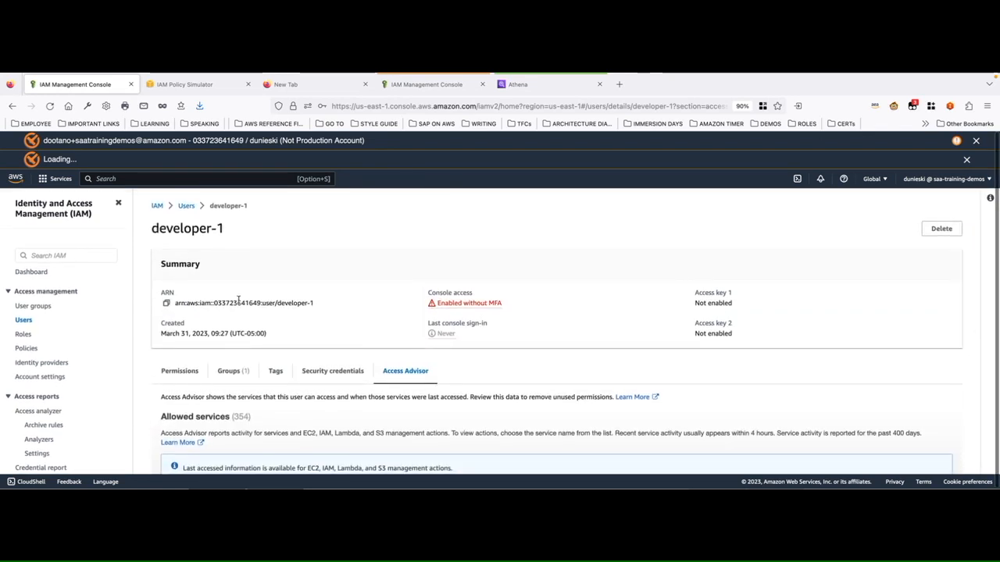
scroll(48, 352, down, 1)
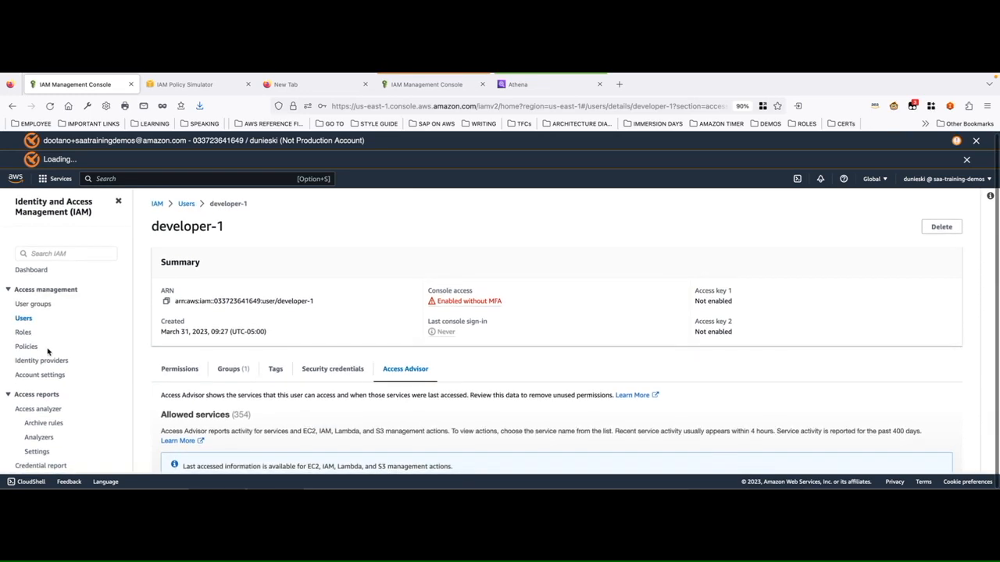
scroll(48, 351, up, 1)
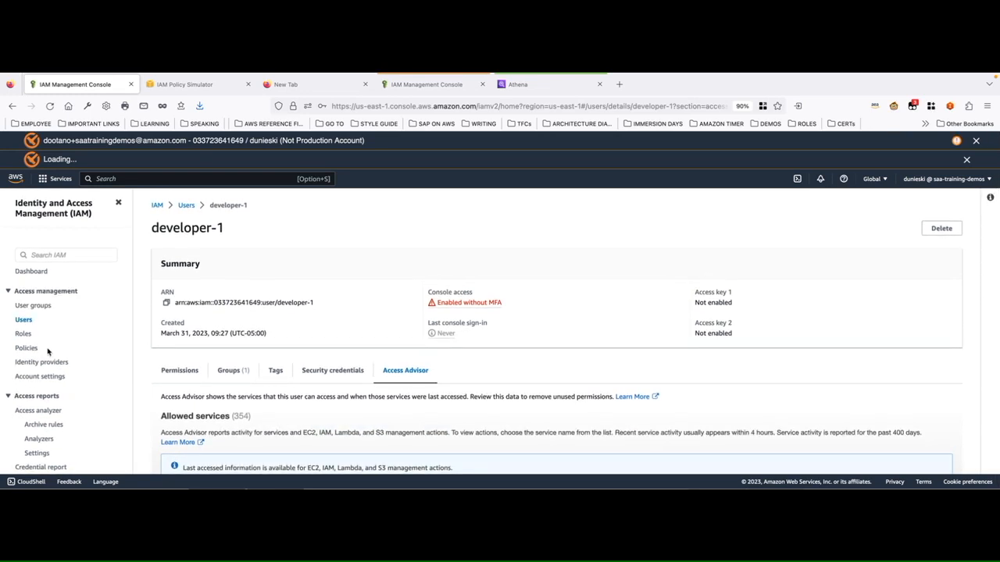